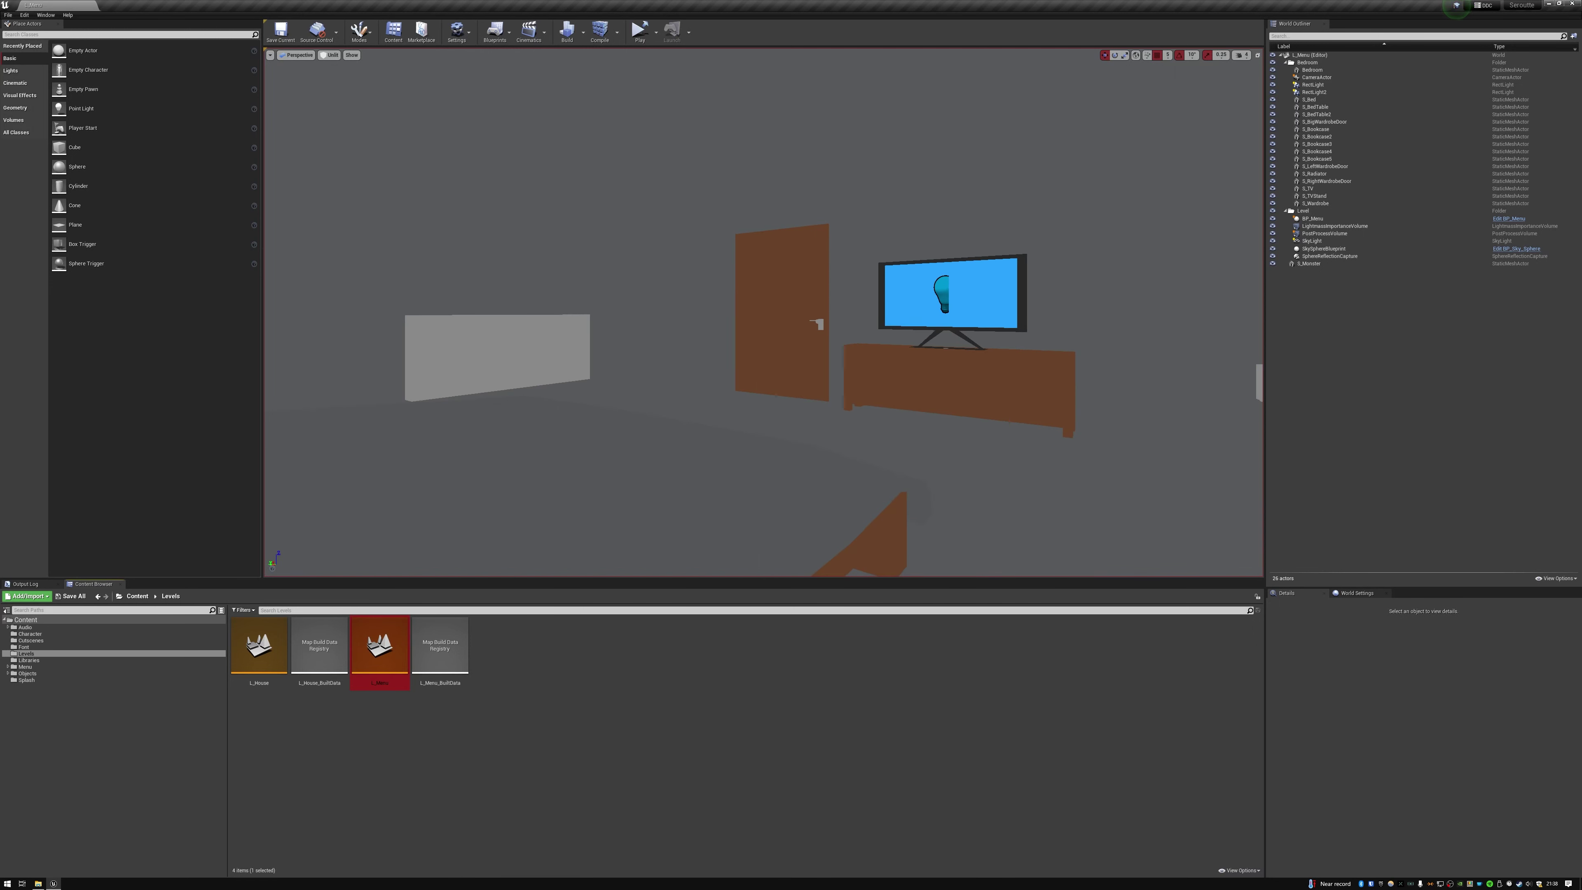
Open the L_House level, select the target point in the hall, and view the back of the house
{"action": "double_click", "coordinate": [259, 646]}
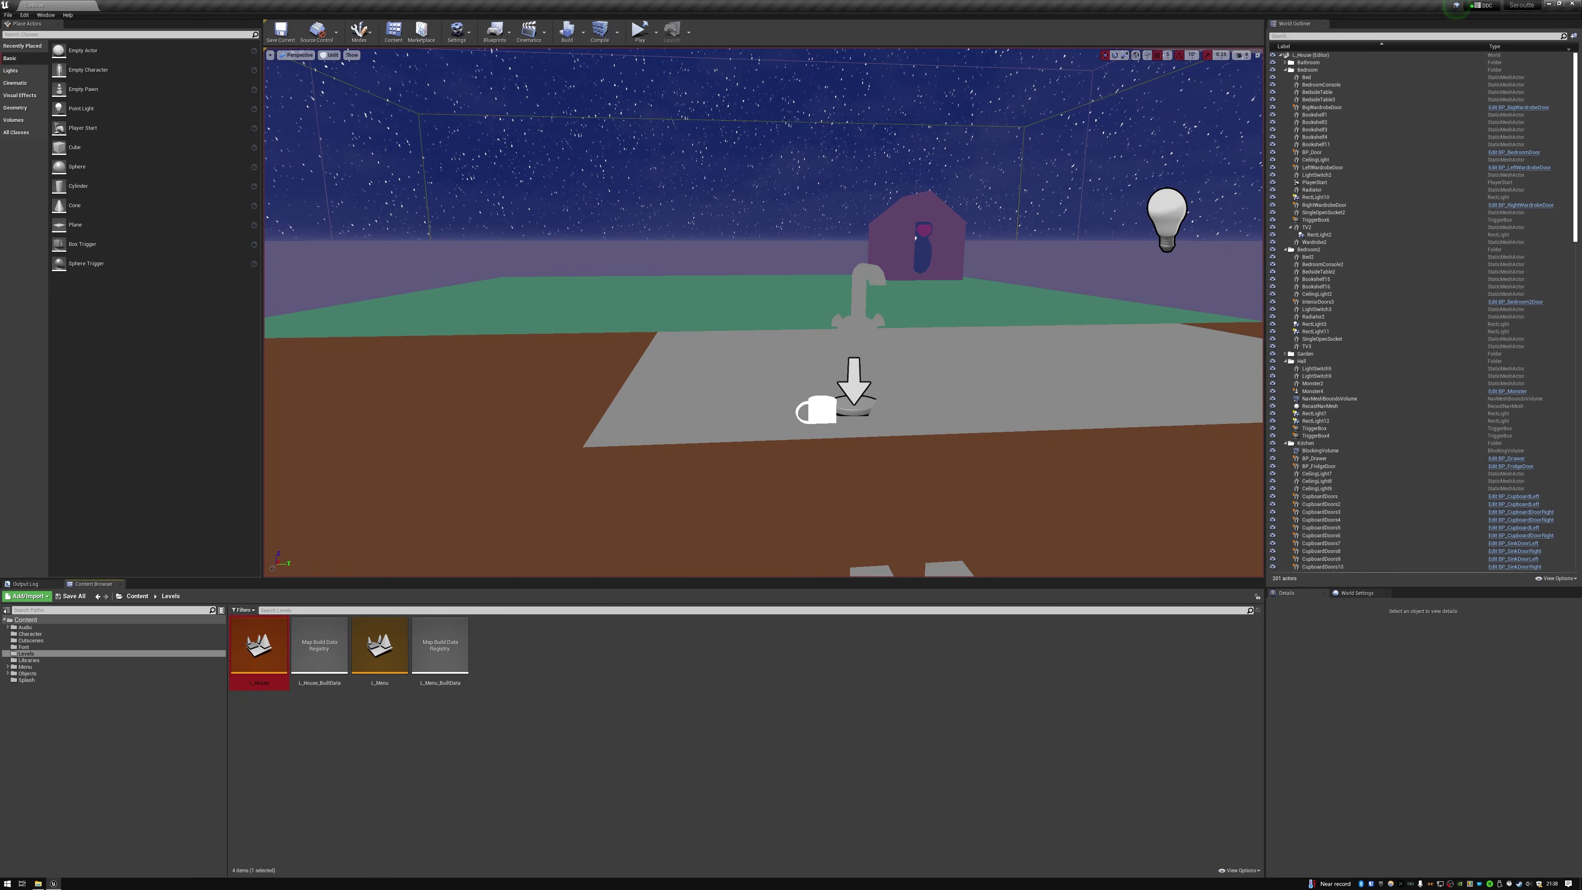
{"action": "right_click_drag", "start_coordinate": [764, 312], "coordinate": [763, 311]}
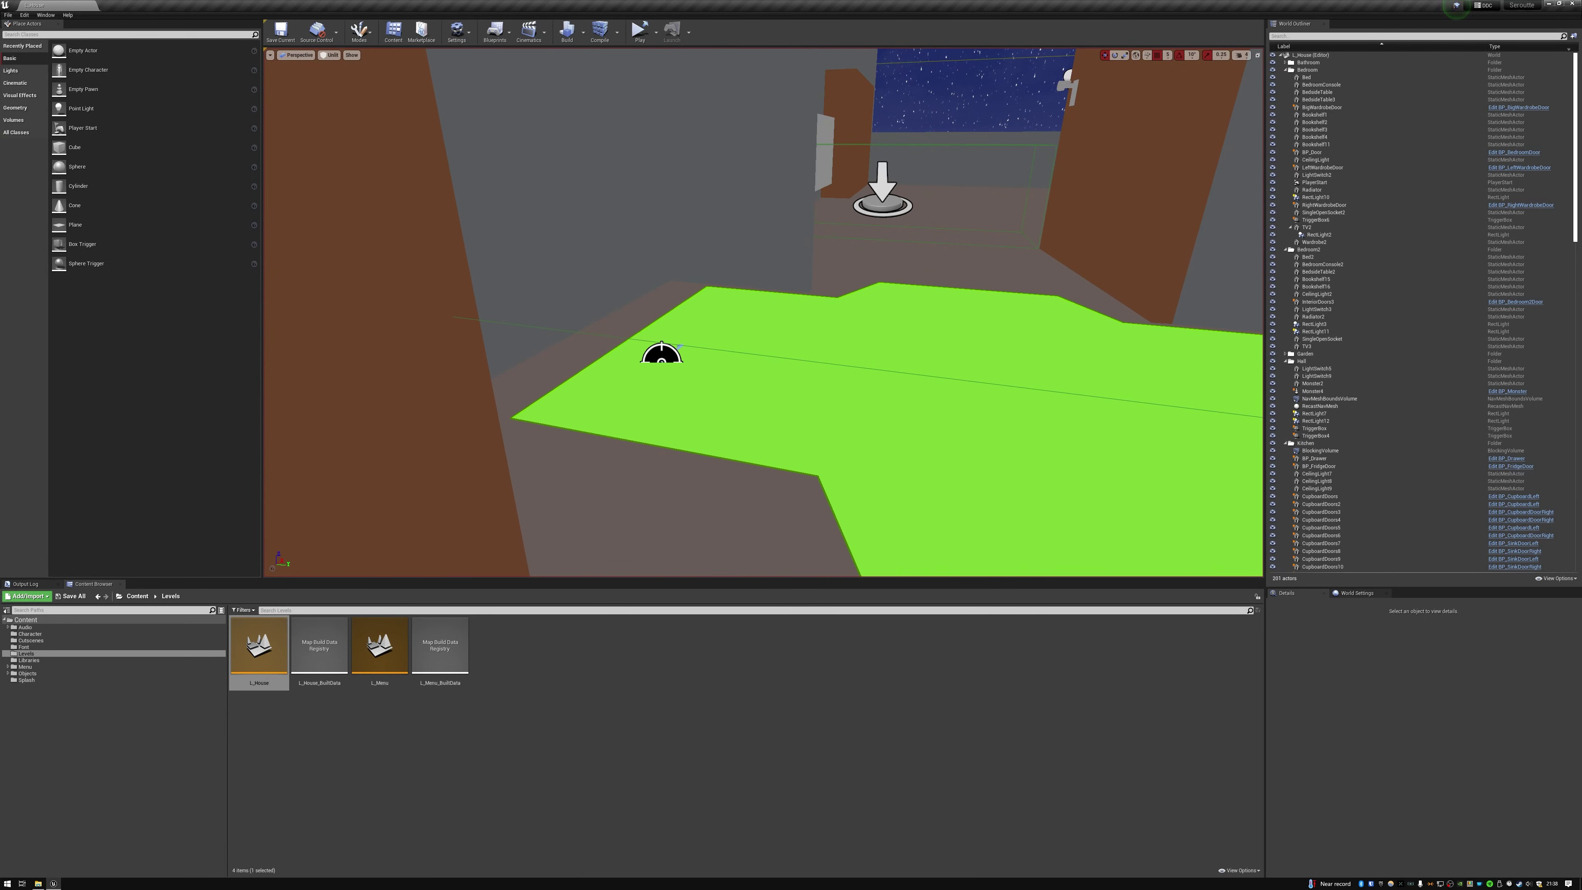
{"action": "left_click", "coordinate": [662, 354]}
{"action": "right_click_drag", "start_coordinate": [661, 354], "coordinate": [585, 349]}
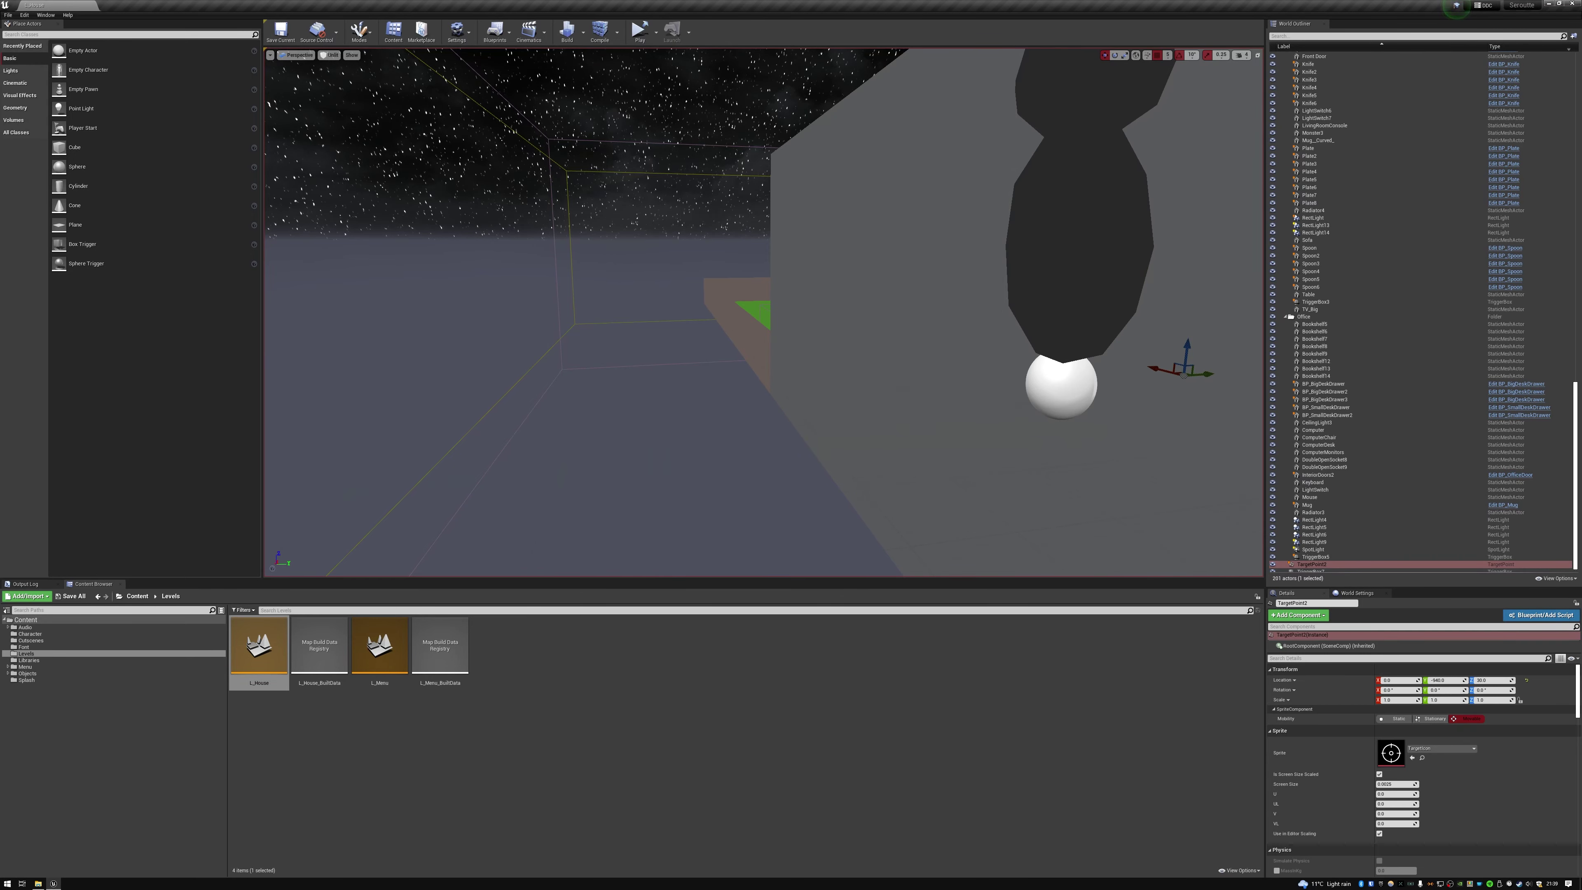
{"action": "right_click_drag", "start_coordinate": [763, 312], "coordinate": [1077, 296]}
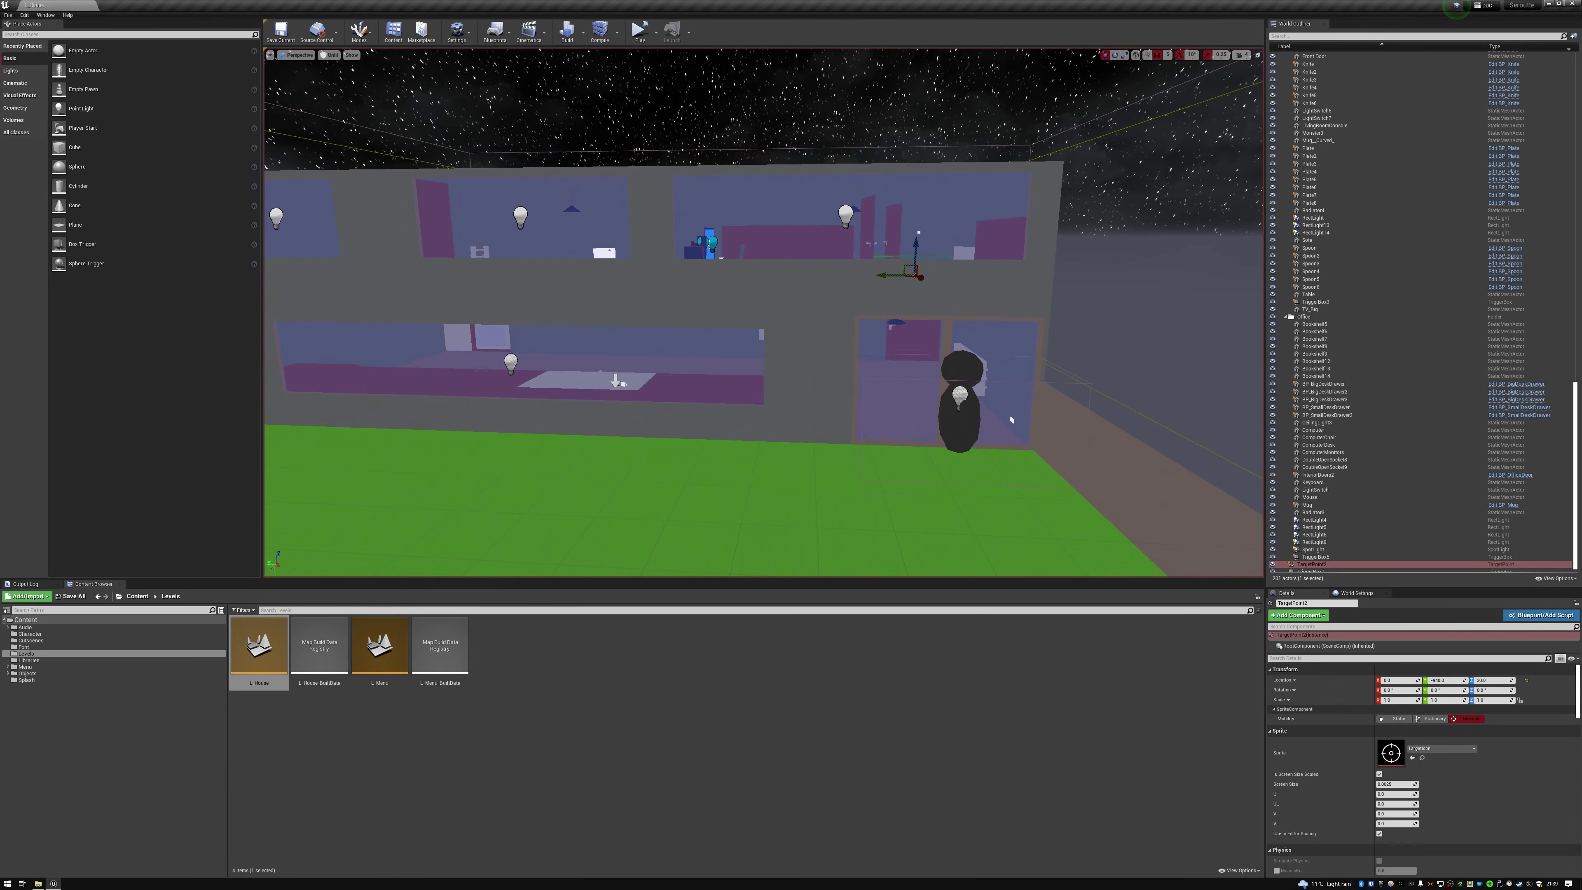
{"action": "right_click_drag", "start_coordinate": [1011, 419], "coordinate": [1011, 420]}
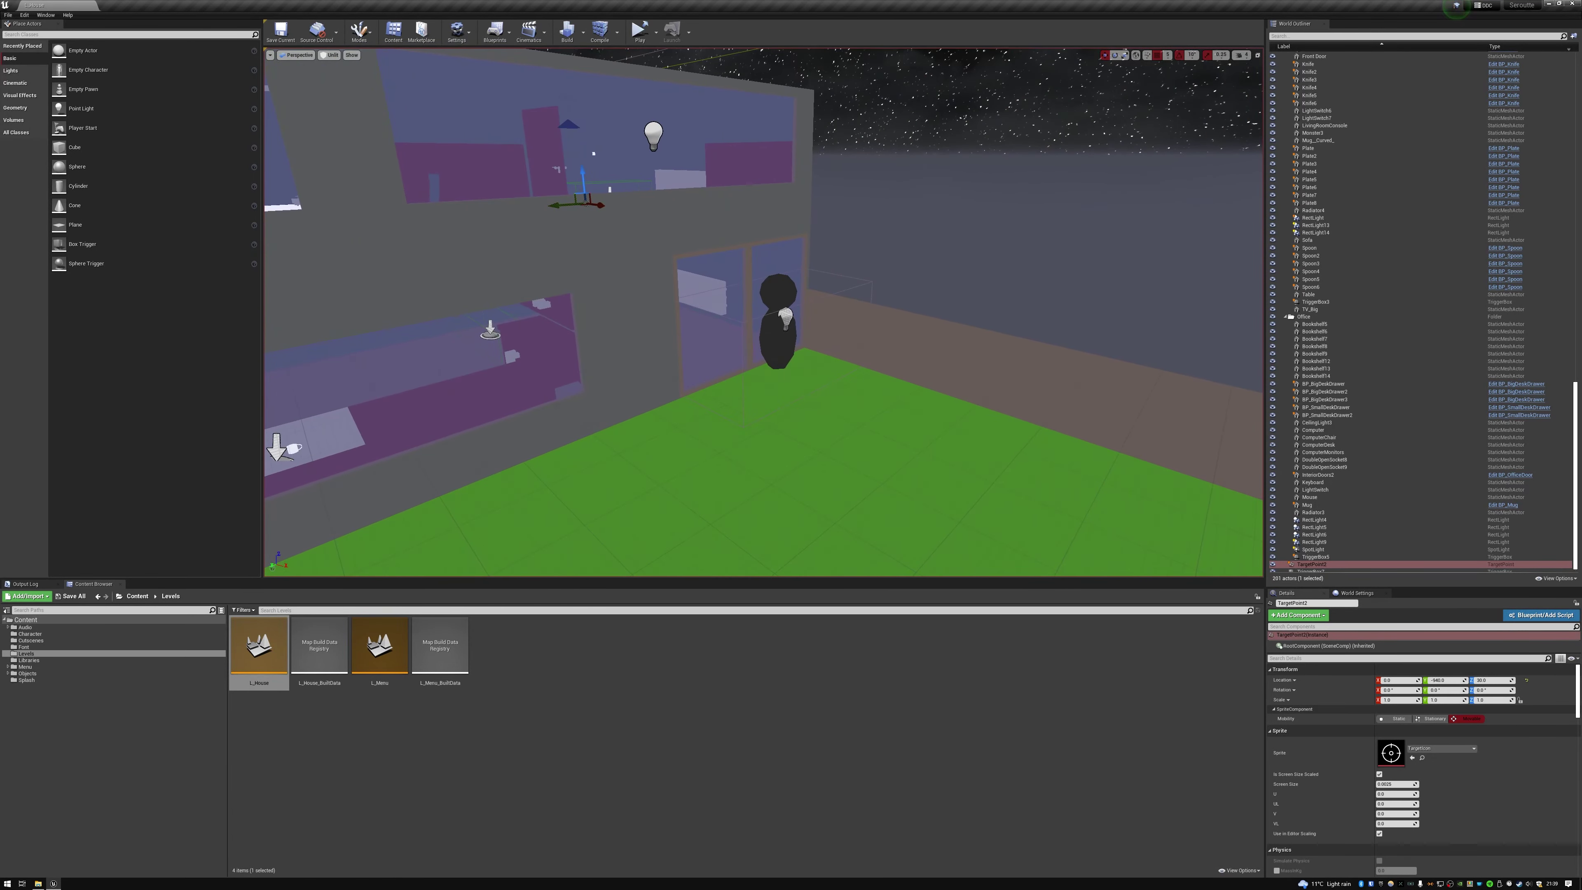
Inspect the monster by the patio doors and the monster actor outside the grey wall by selecting each one
{"action": "left_click", "coordinate": [777, 344]}
{"action": "right_click_drag", "start_coordinate": [777, 344], "coordinate": [872, 349]}
{"action": "left_click", "coordinate": [778, 344]}
{"action": "right_click_drag", "start_coordinate": [777, 344], "coordinate": [760, 393]}
{"action": "left_click", "coordinate": [824, 355]}
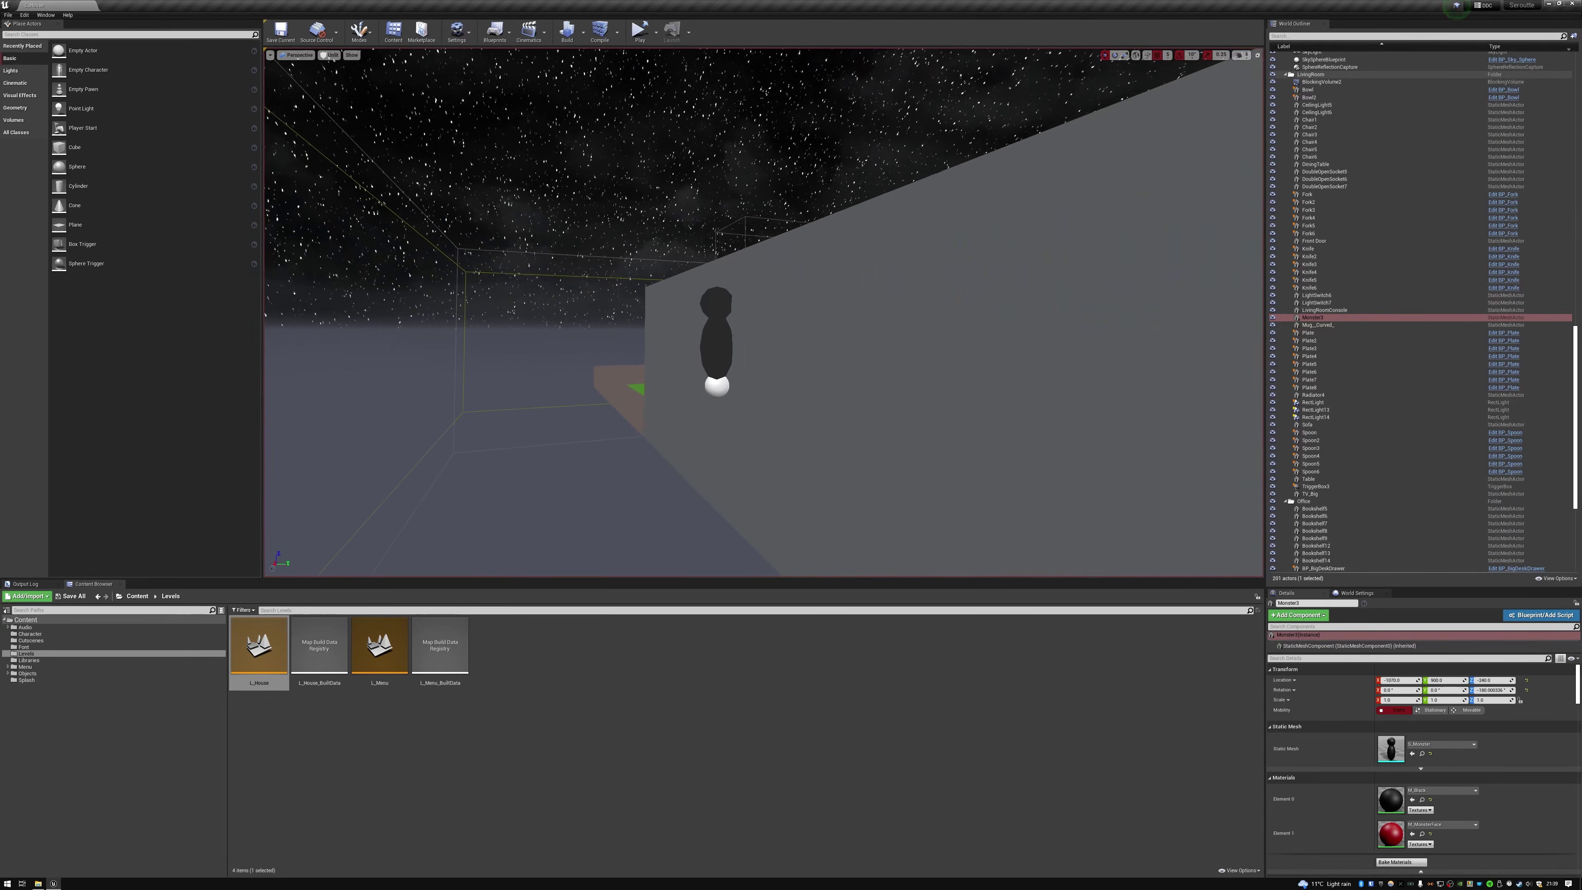
{"action": "left_click", "coordinate": [730, 339]}
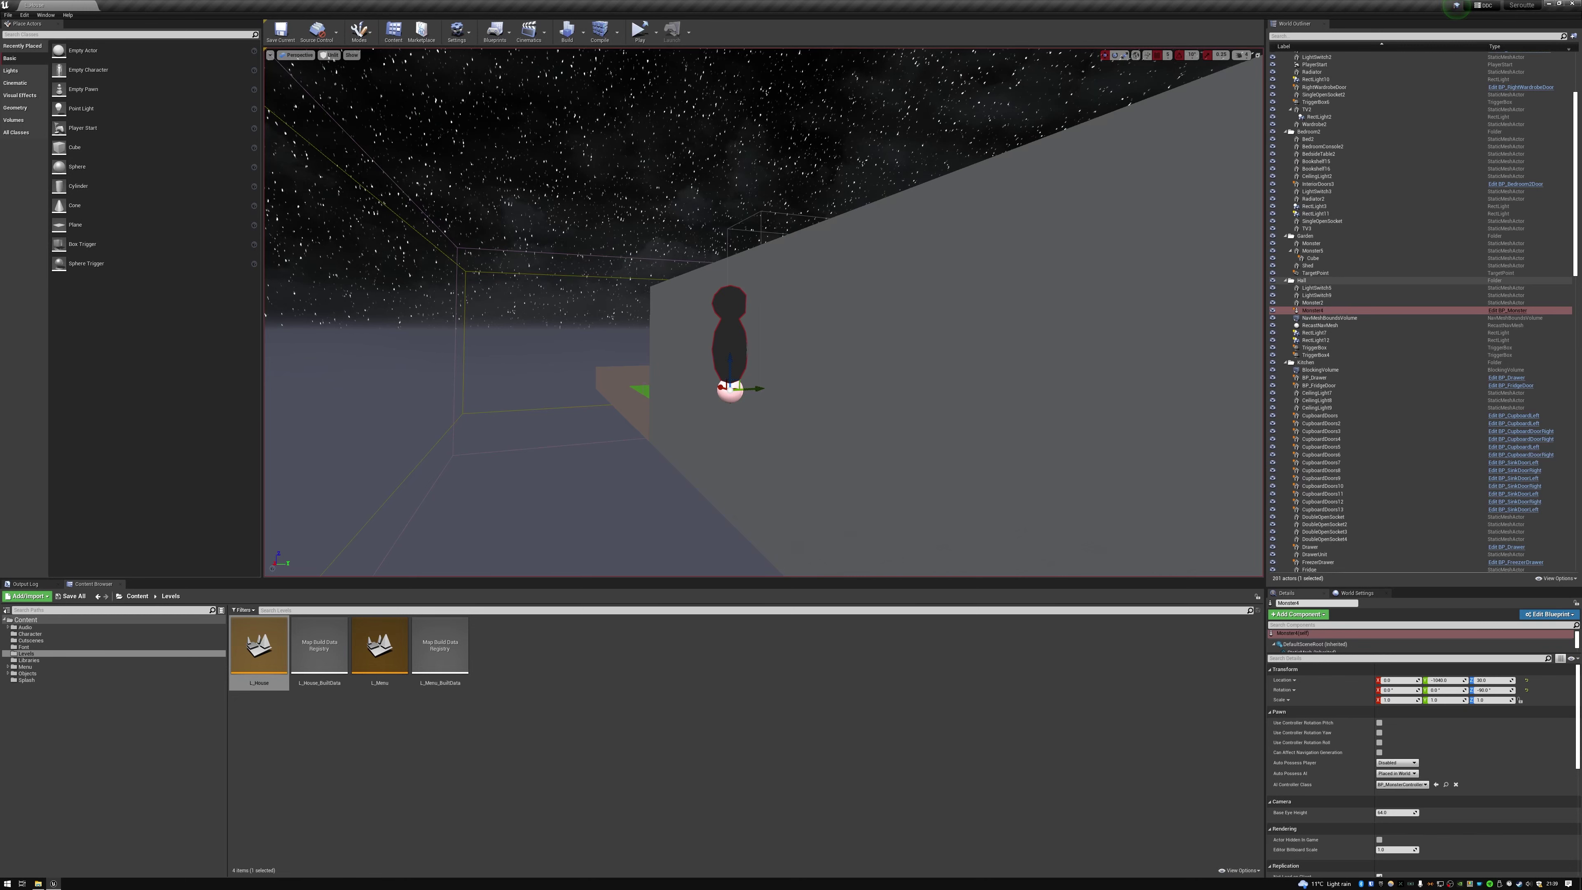
Inspect the black cube beside the upstairs bedroom window, selecting it to show its details
{"action": "mouse_move", "coordinate": [730, 339]}
{"action": "right_mouse_down"}
{"action": "mouse_move", "coordinate": [891, 355]}
{"action": "mouse_move", "coordinate": [741, 355]}
{"action": "mouse_move", "coordinate": [729, 337]}
{"action": "right_mouse_up"}
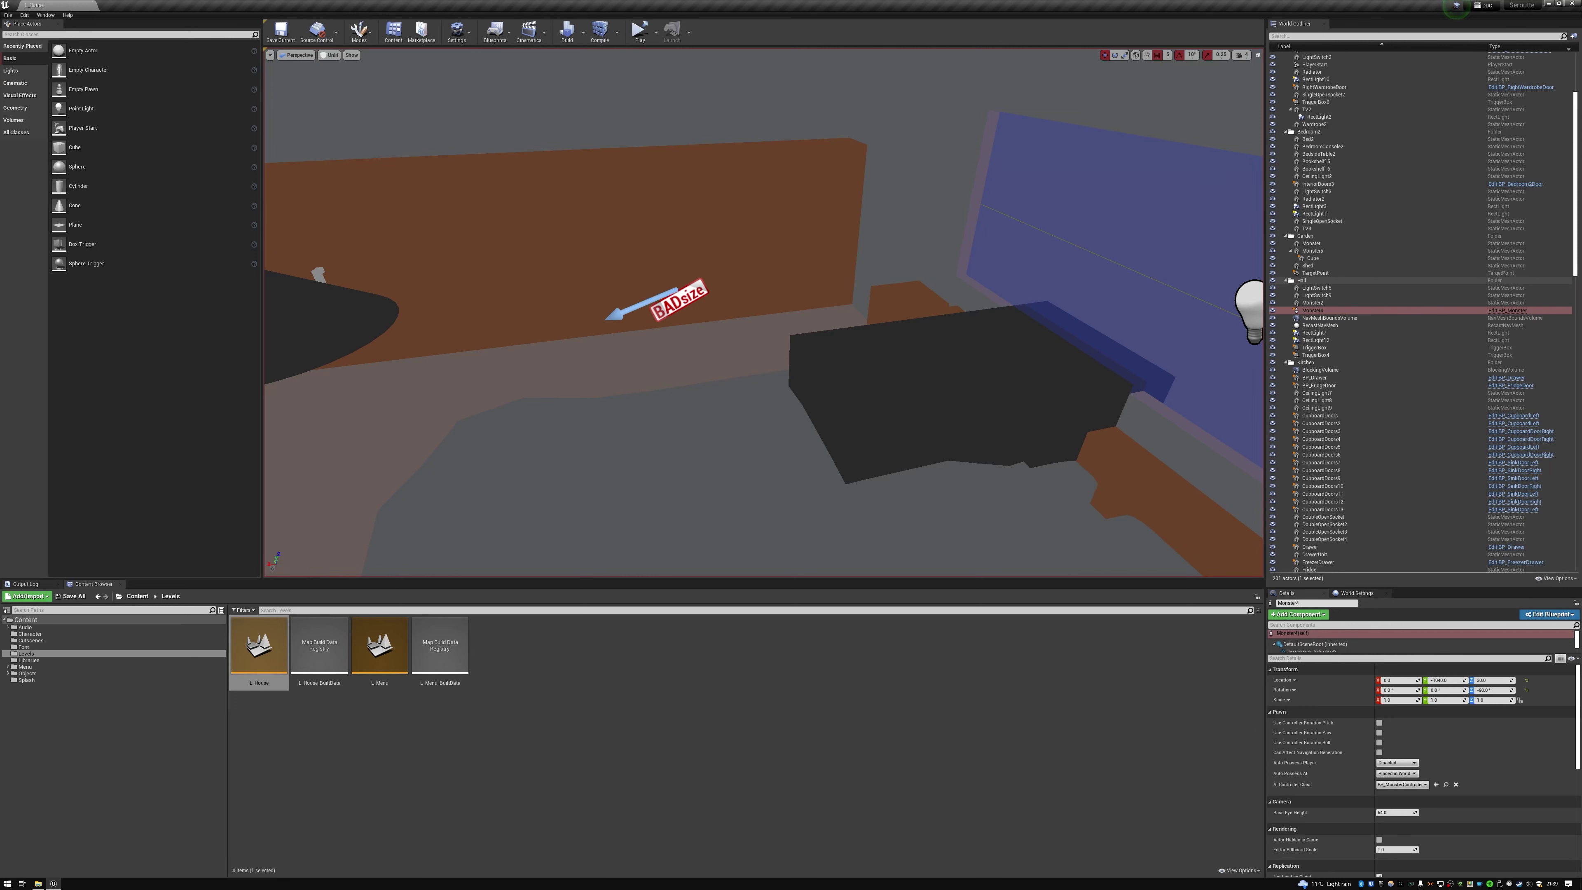
{"action": "right_click_drag", "start_coordinate": [729, 337], "coordinate": [729, 337]}
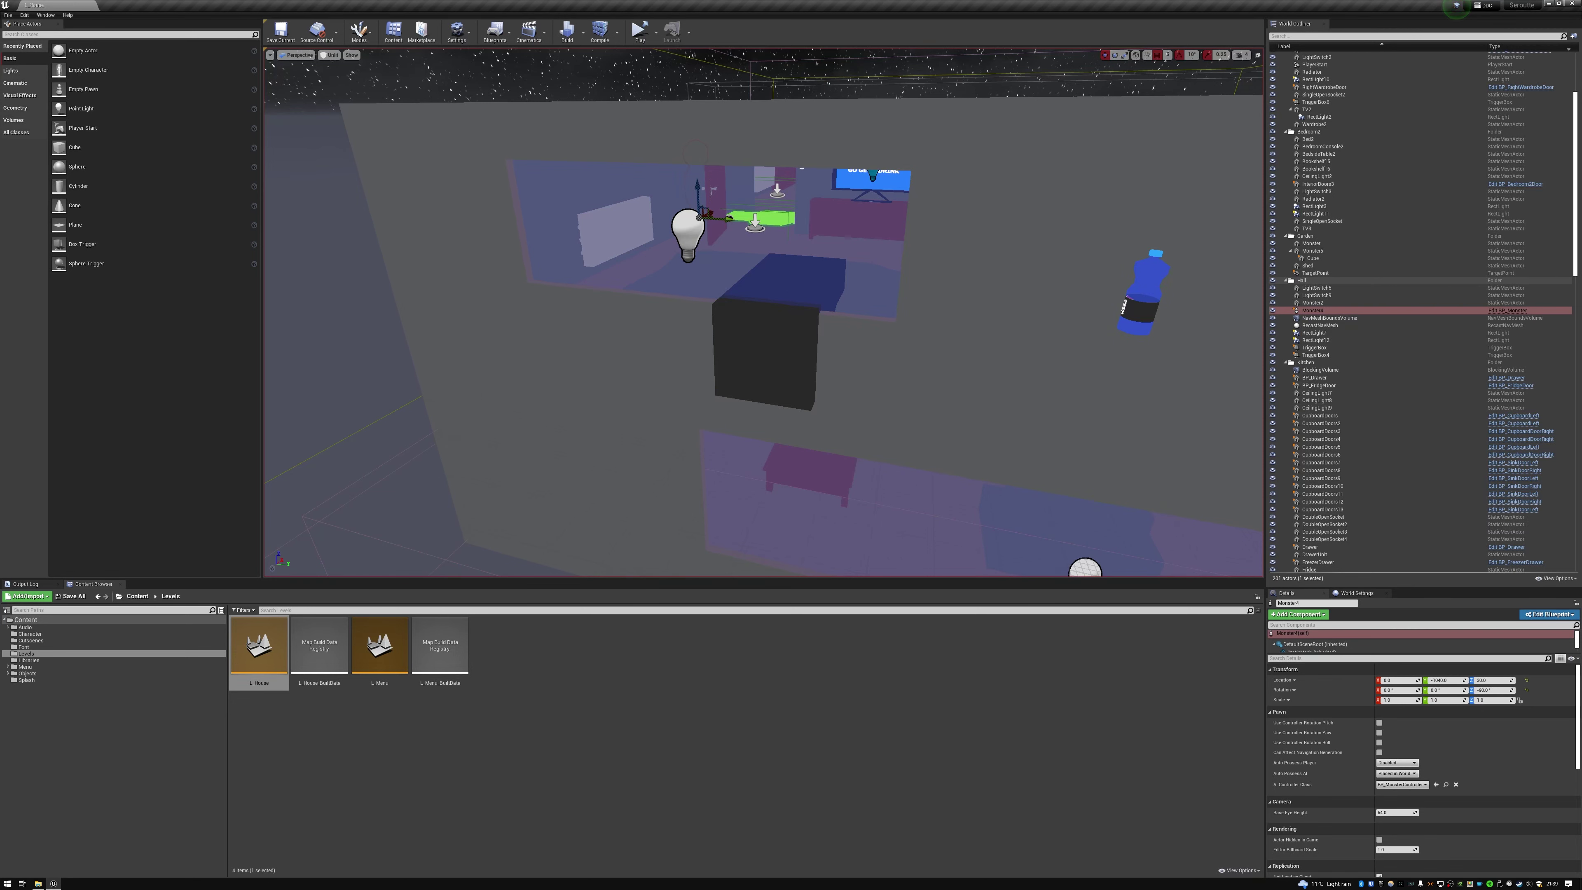
{"action": "right_click_drag", "start_coordinate": [729, 337], "coordinate": [729, 337]}
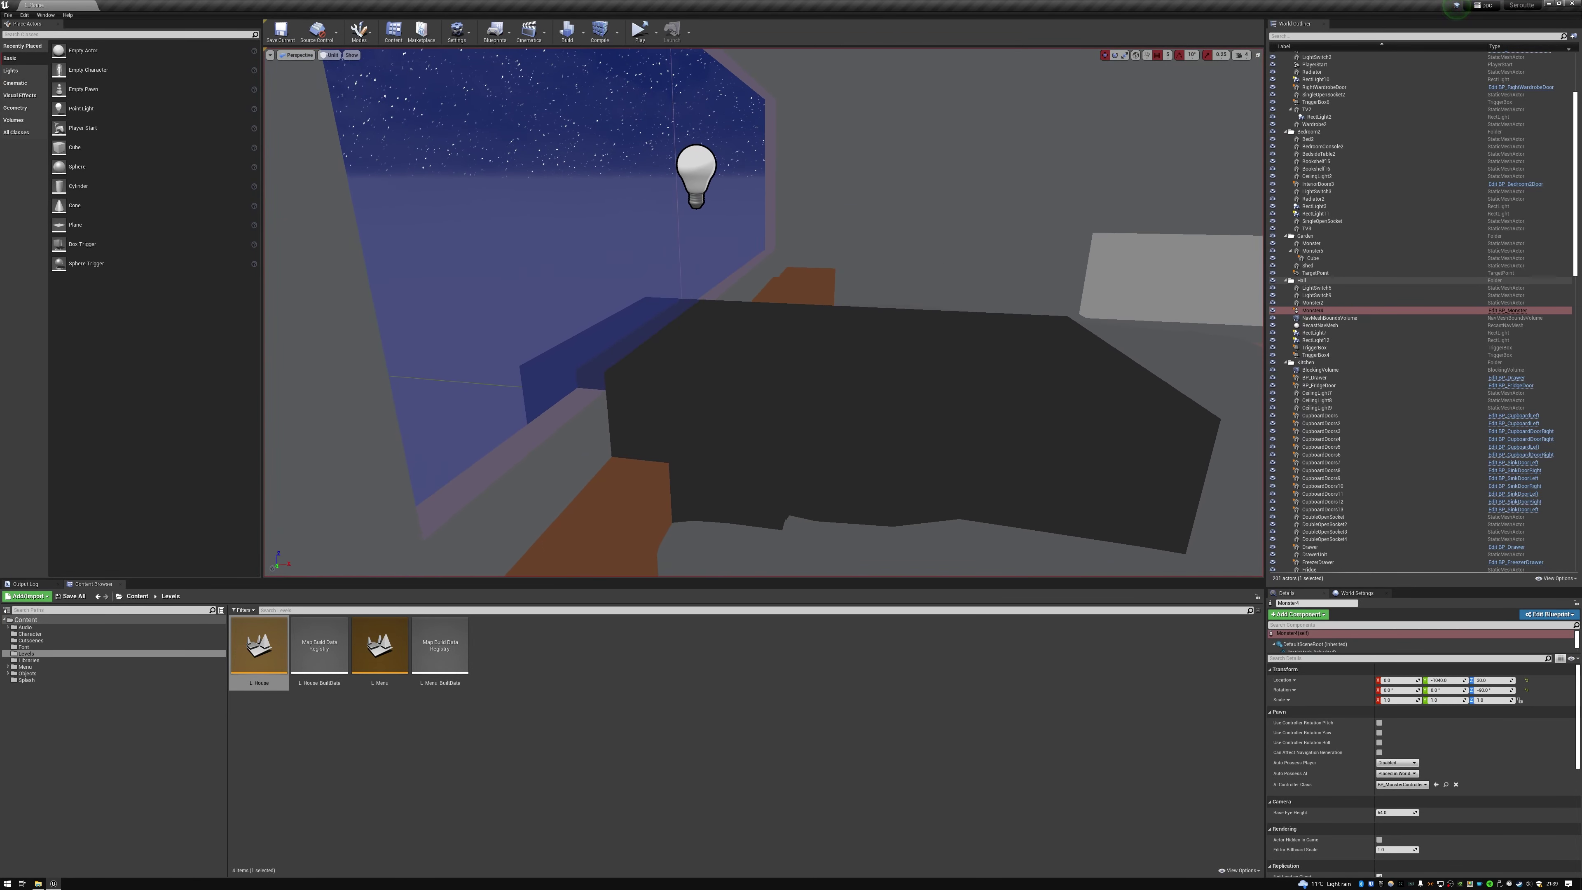
{"action": "left_click", "coordinate": [716, 440]}
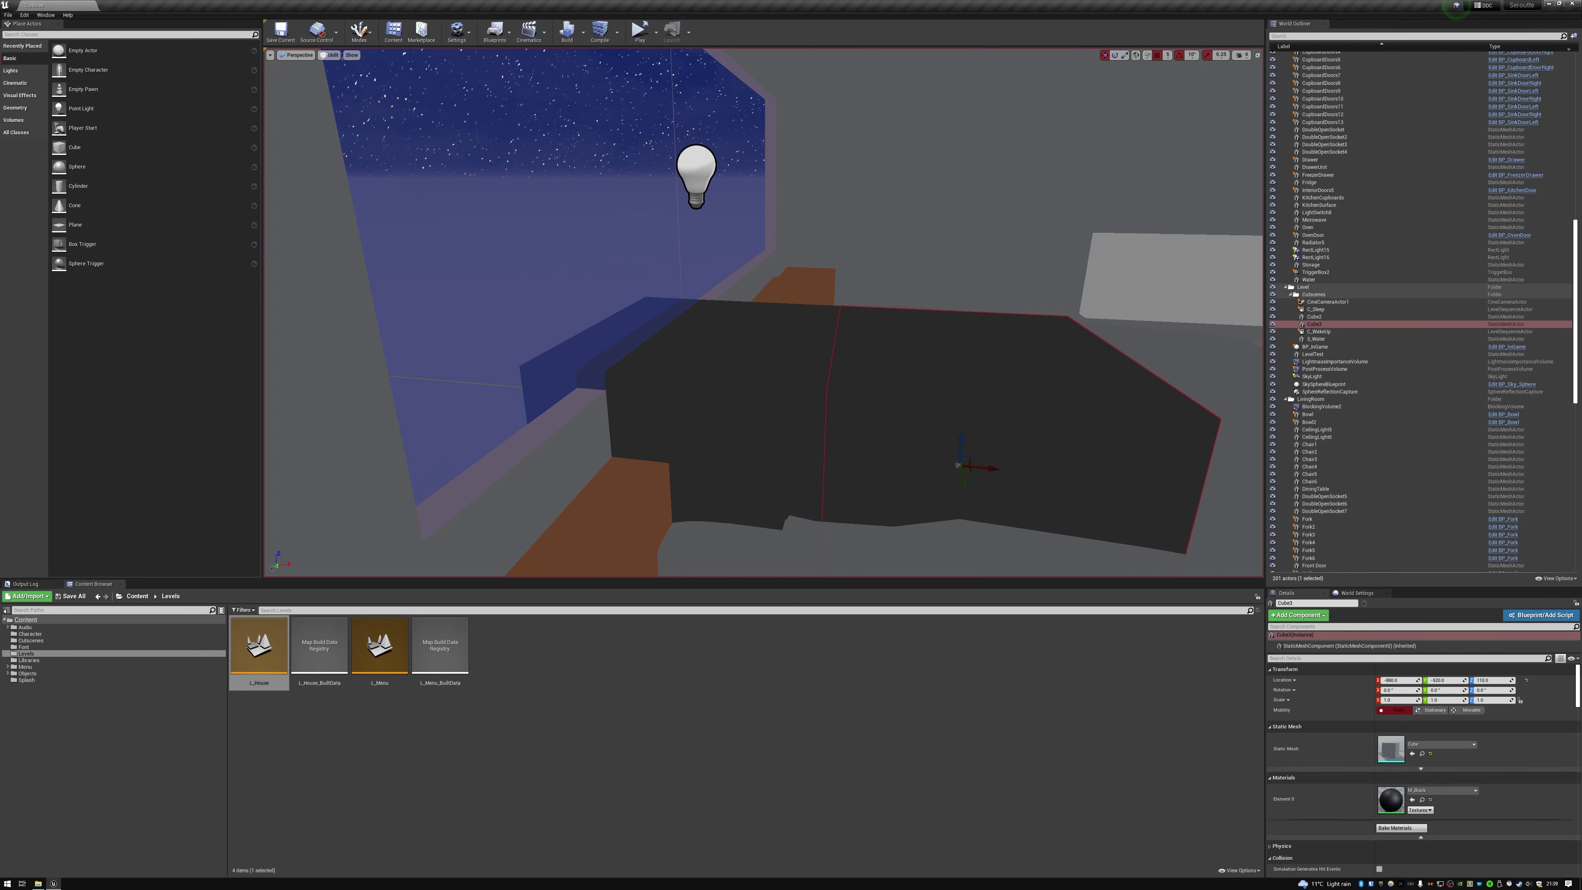
Examine the office desk setup, selecting the computer tower and the mug for inspection
{"action": "right_click_drag", "start_coordinate": [764, 313], "coordinate": [718, 308]}
{"action": "key", "text": "w"}
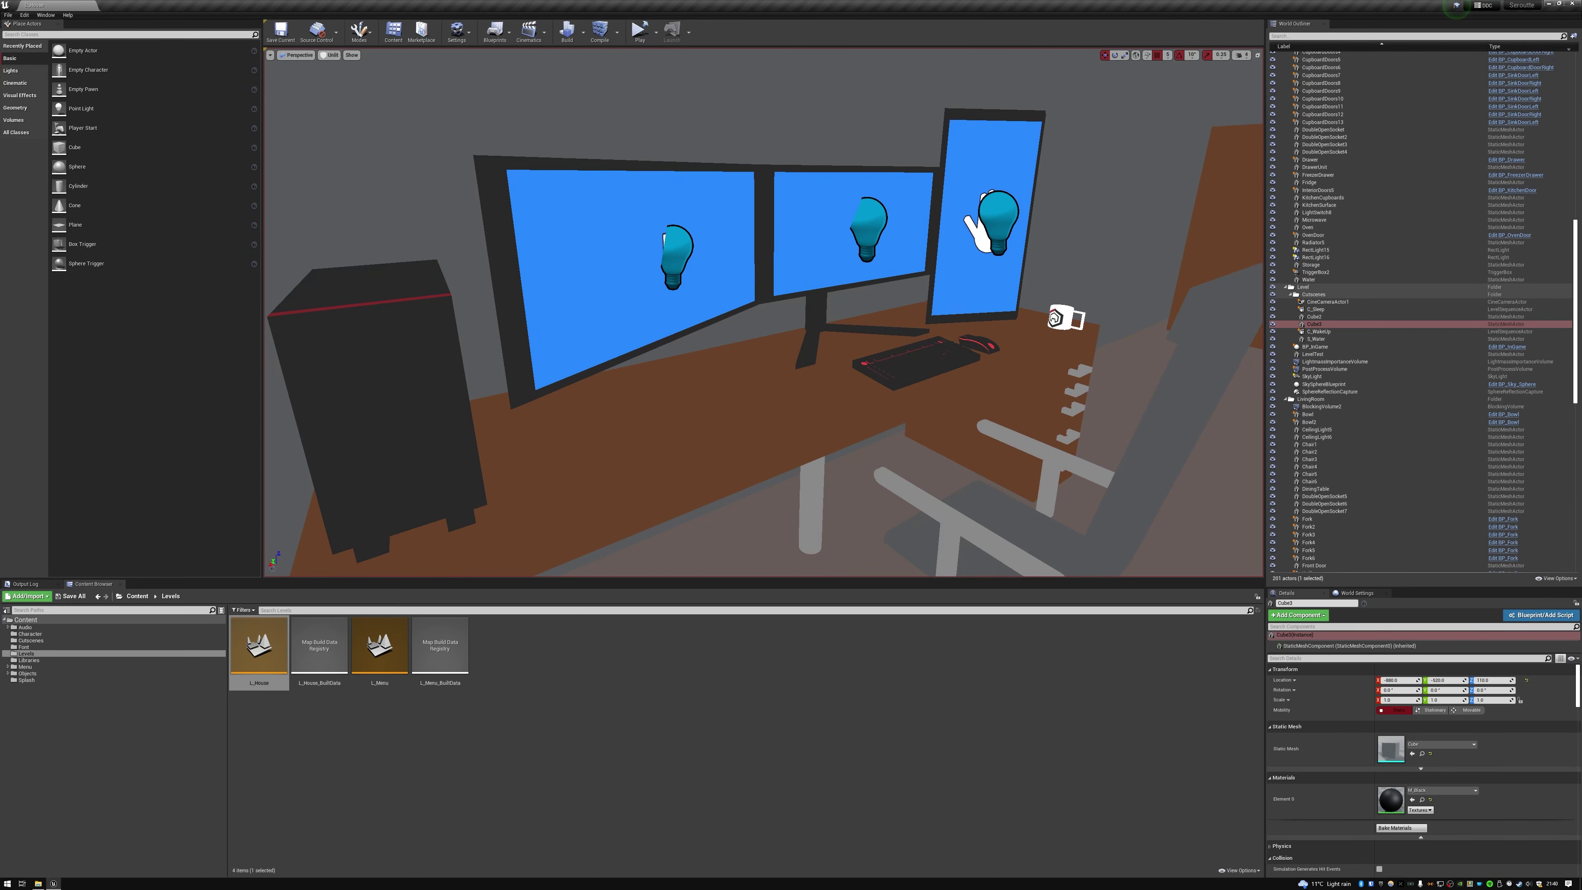
{"action": "right_click_drag", "start_coordinate": [718, 308], "coordinate": [718, 307]}
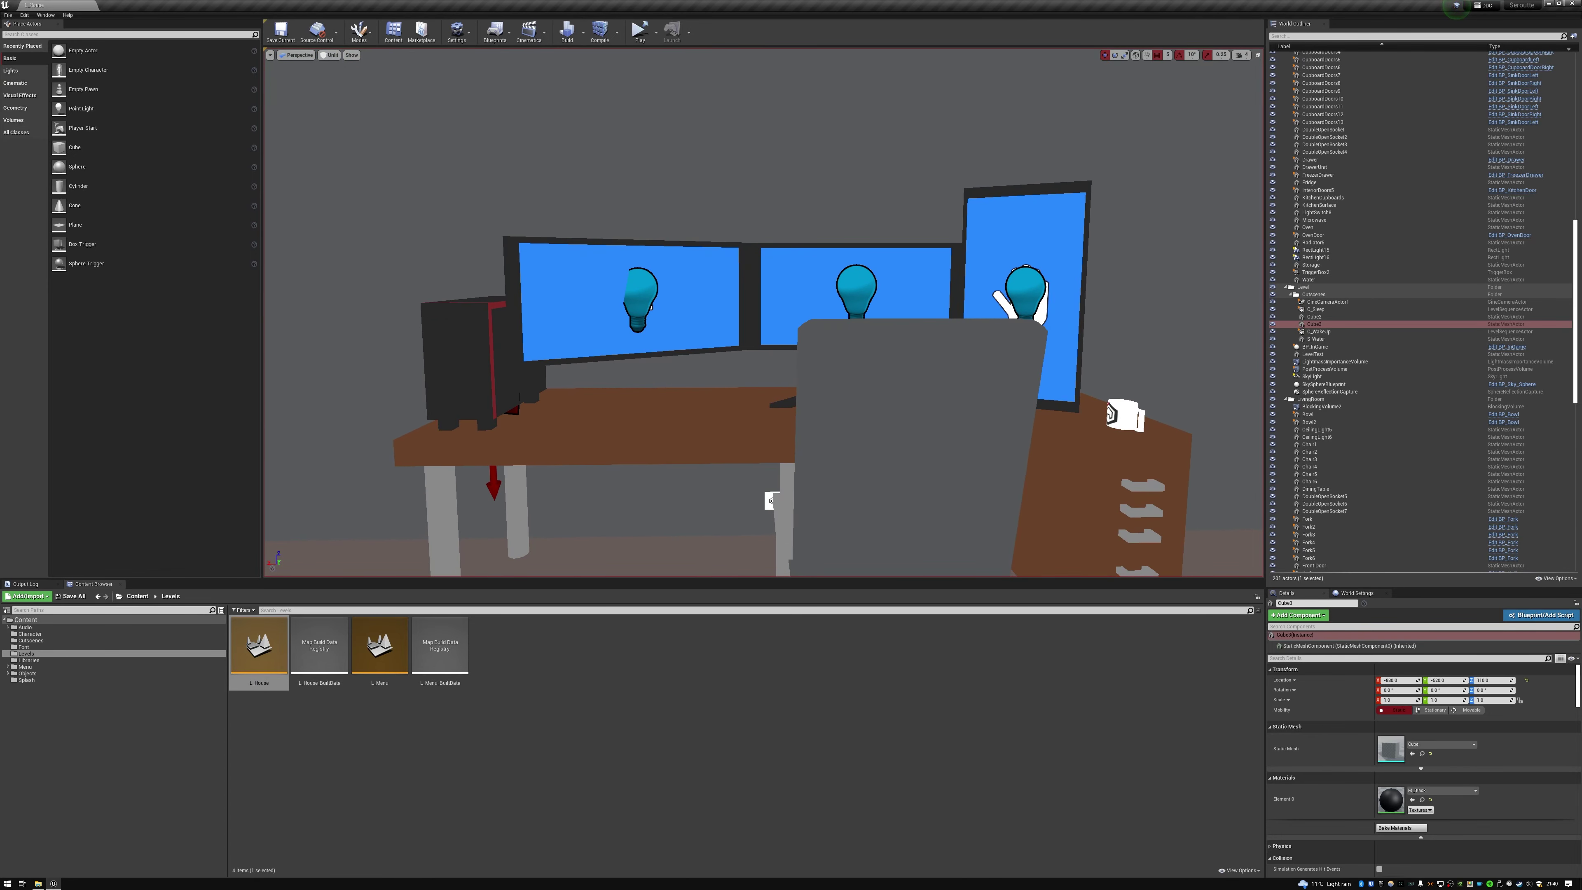
{"action": "left_click", "coordinate": [519, 398]}
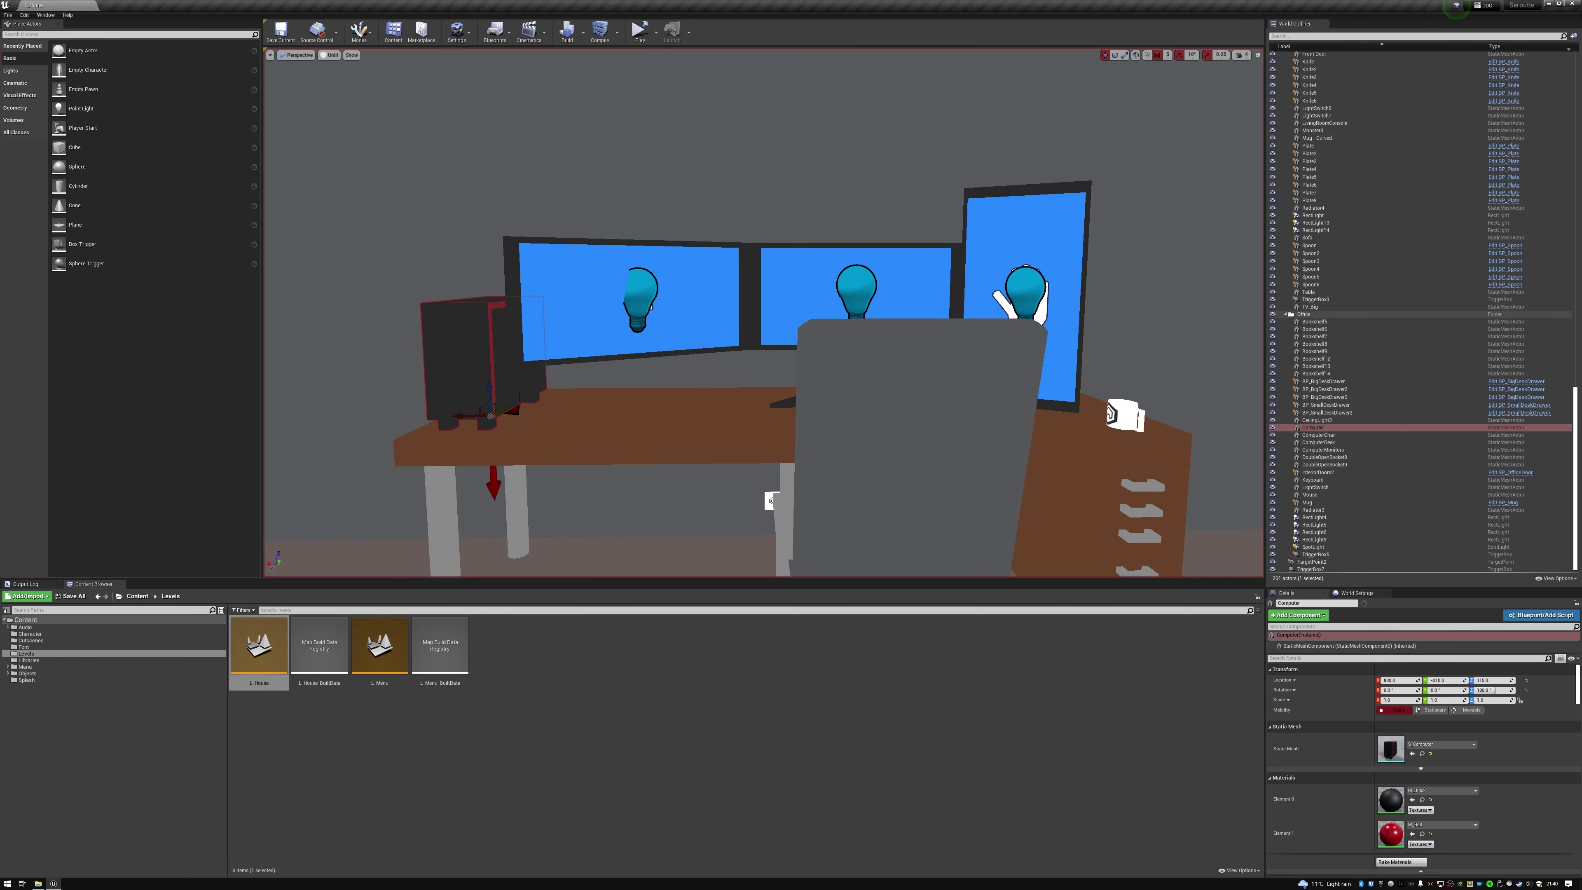
{"action": "left_click", "coordinate": [1115, 414]}
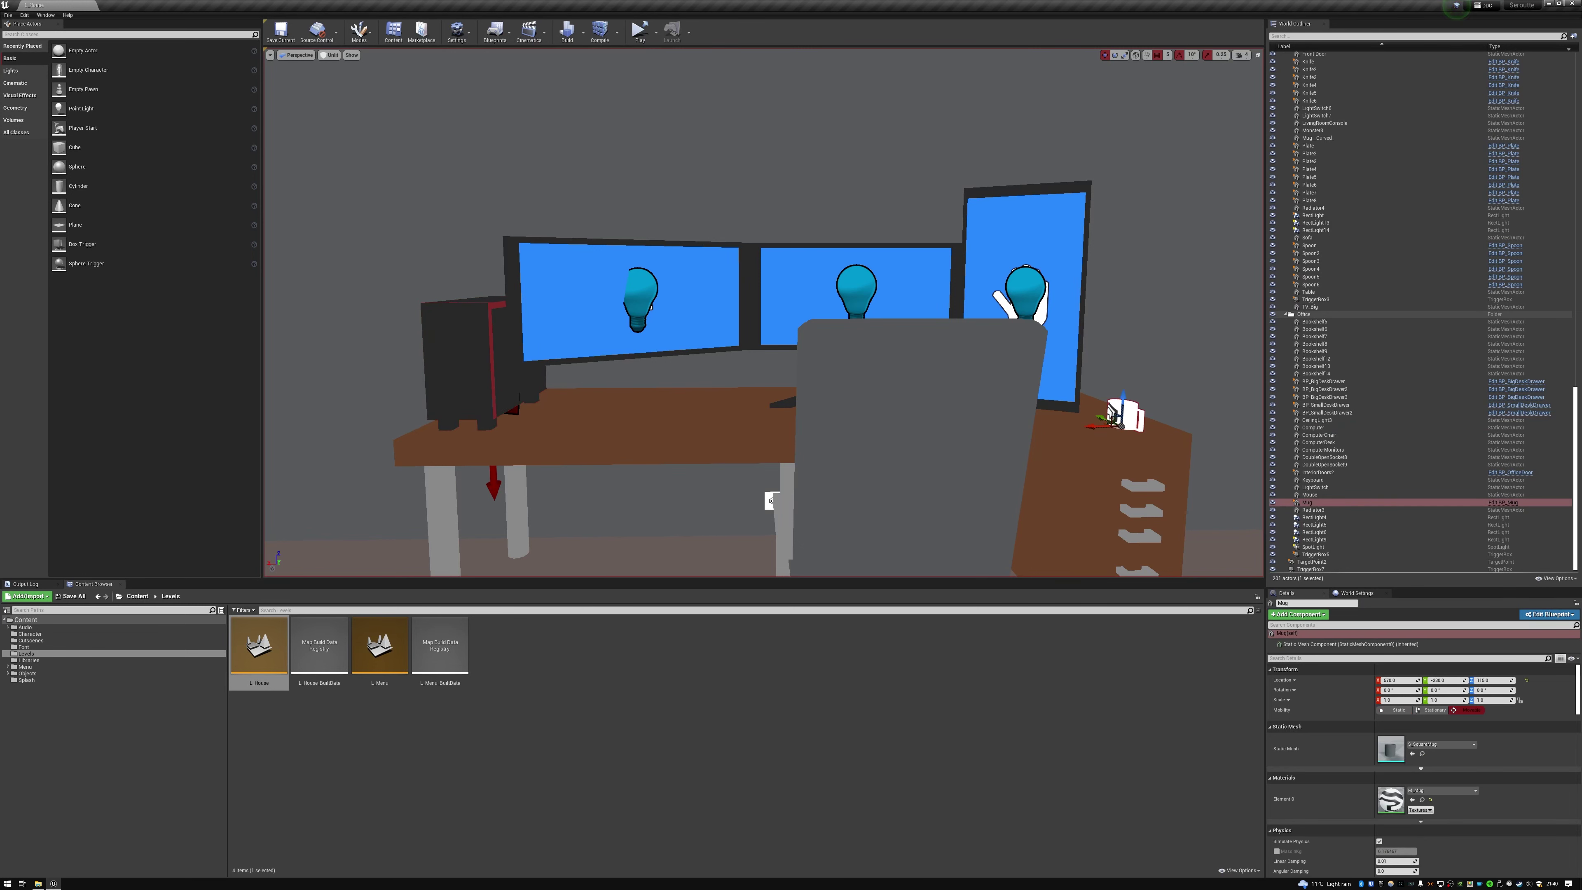
{"action": "key", "text": "f"}
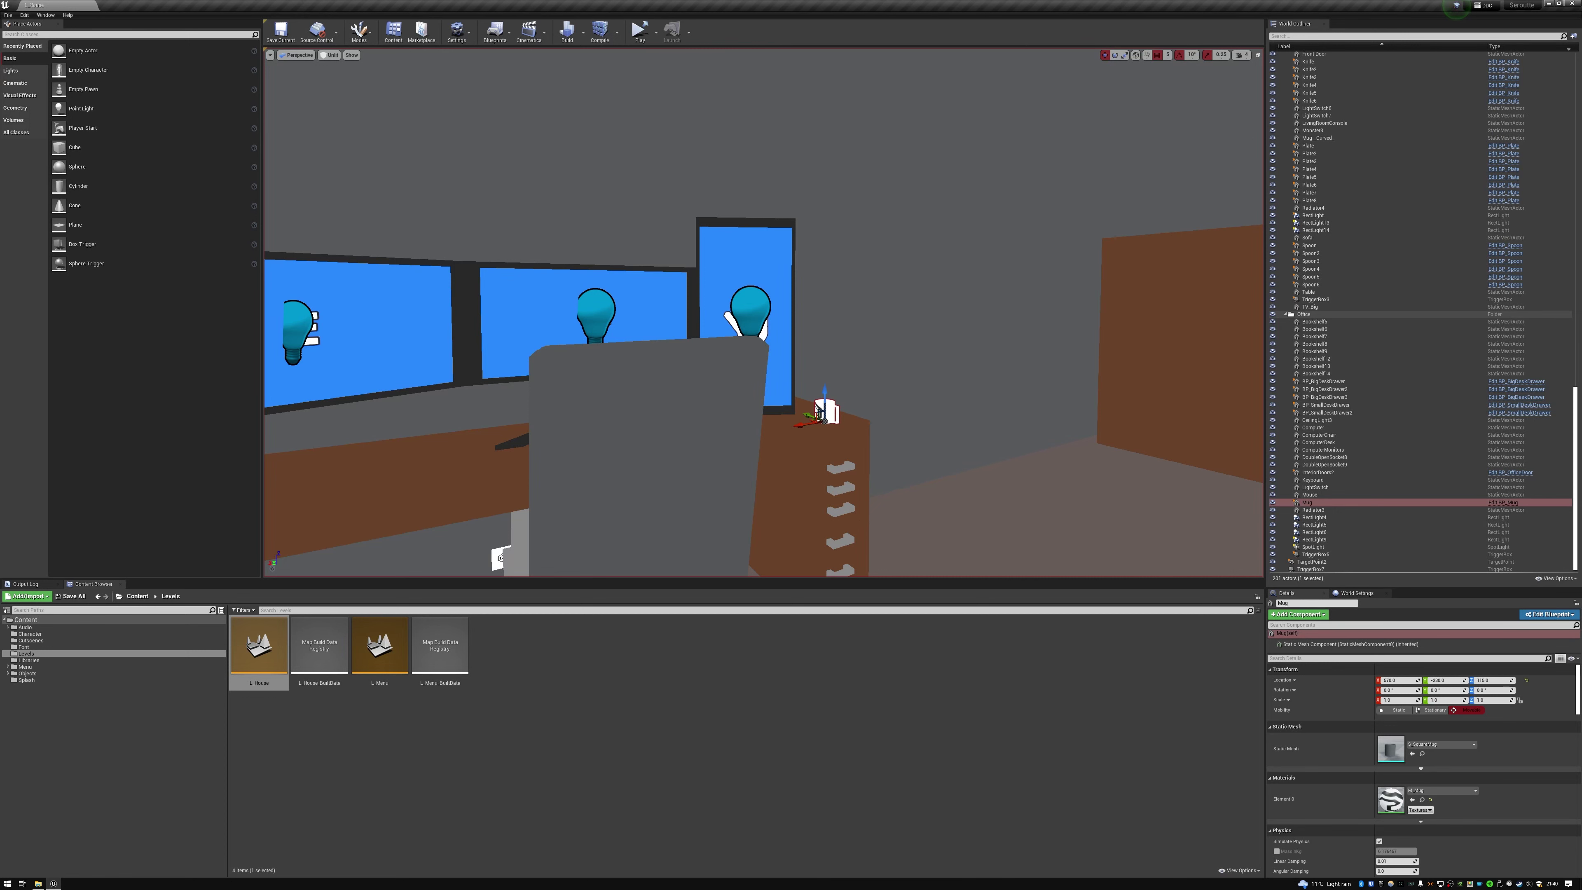
Tour the bathroom, the TV room and the garden, and inspect the monster at the shed
{"action": "mouse_move", "coordinate": [763, 312]}
{"action": "right_mouse_down"}
{"action": "mouse_move", "coordinate": [960, 324]}
{"action": "mouse_move", "coordinate": [996, 299]}
{"action": "mouse_move", "coordinate": [1171, 311]}
{"action": "mouse_move", "coordinate": [897, 315]}
{"action": "mouse_move", "coordinate": [997, 331]}
{"action": "mouse_move", "coordinate": [1152, 317]}
{"action": "mouse_move", "coordinate": [765, 293]}
{"action": "right_mouse_up"}
{"action": "key", "text": "w"}
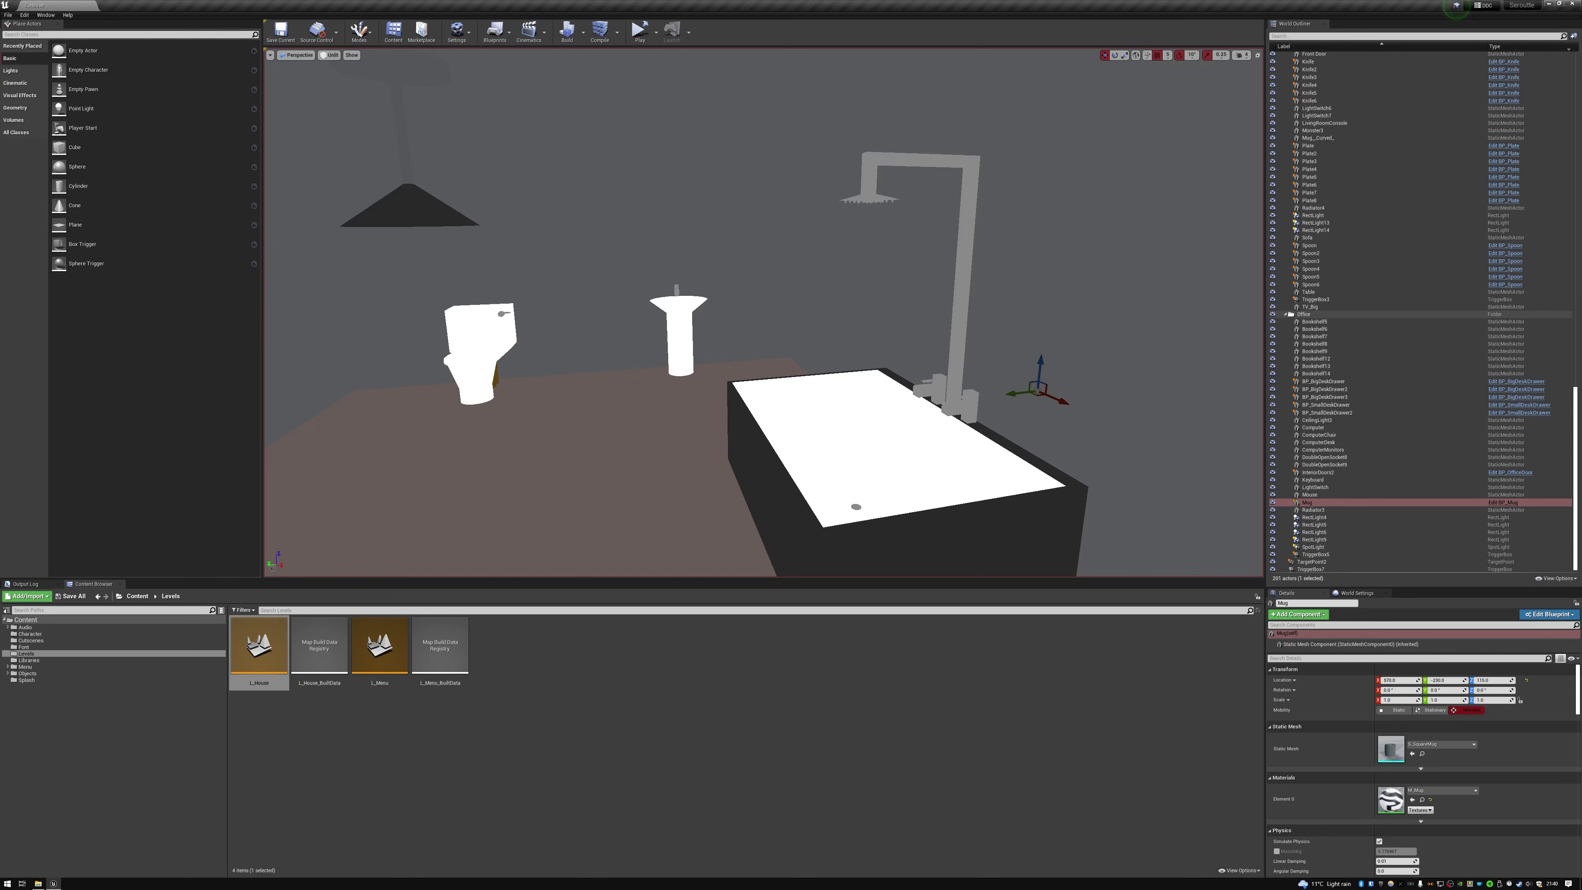
{"action": "right_click_drag", "start_coordinate": [766, 293], "coordinate": [765, 293]}
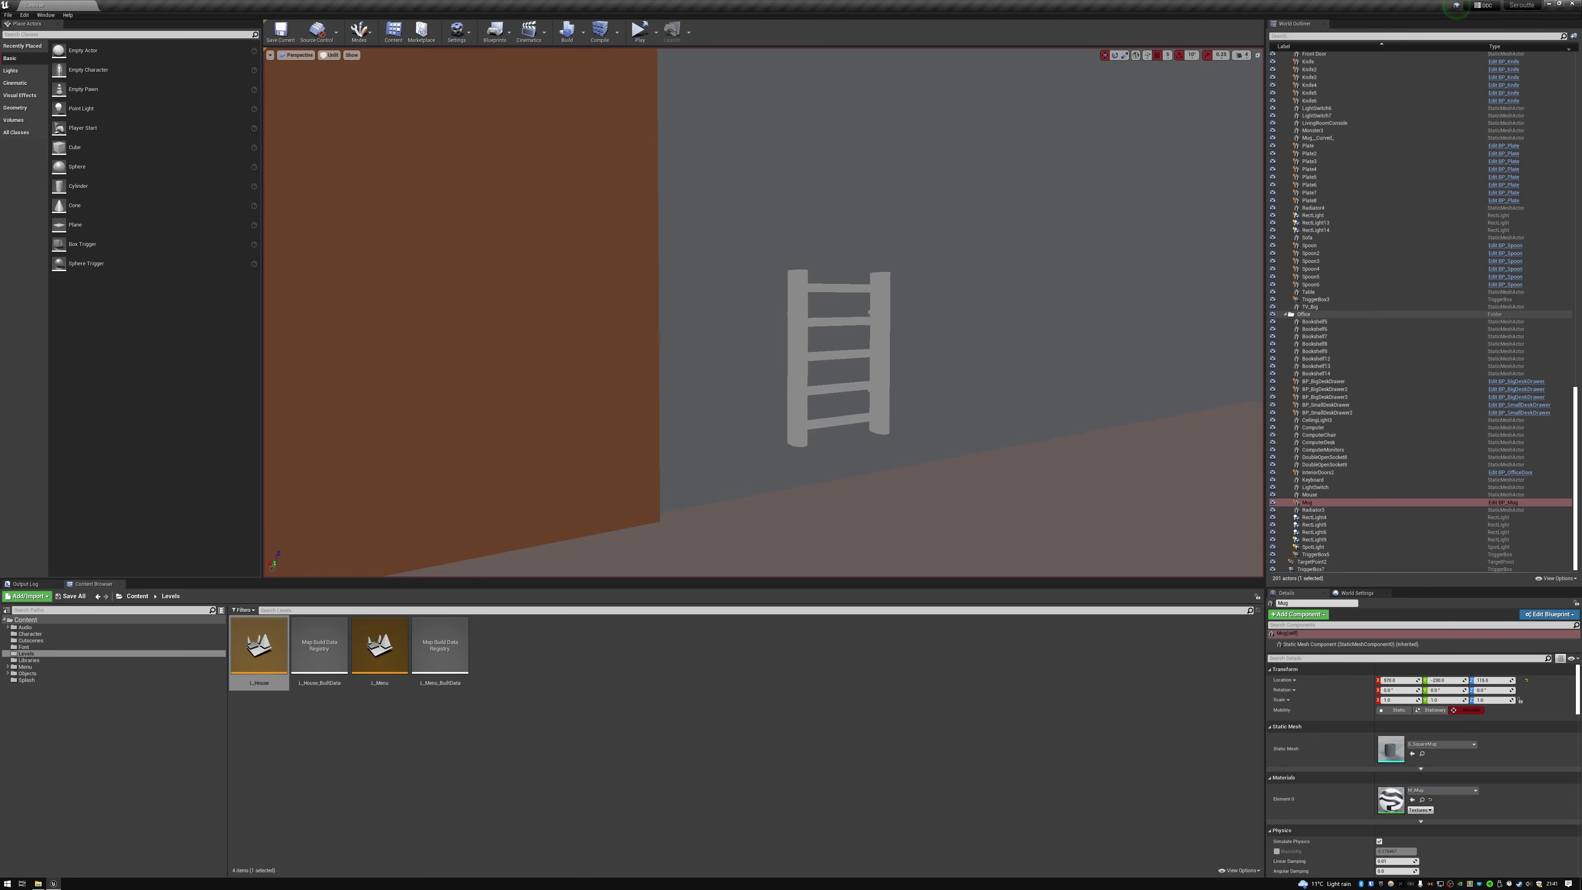
{"action": "right_click_drag", "start_coordinate": [764, 311], "coordinate": [996, 321]}
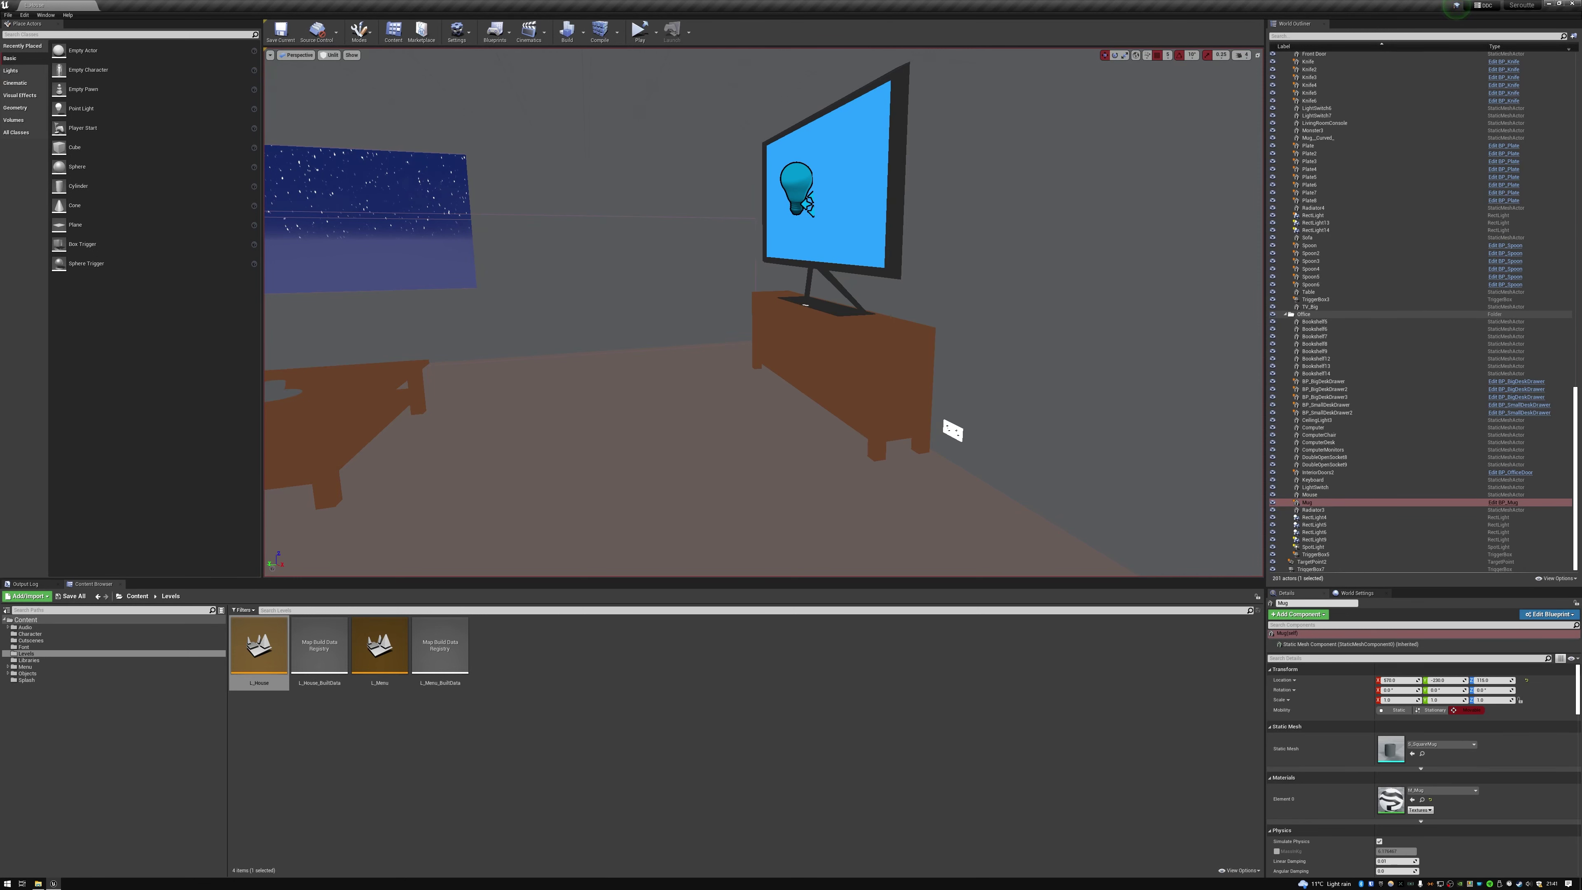
{"action": "right_click_drag", "start_coordinate": [764, 312], "coordinate": [503, 311]}
{"action": "key", "text": "w"}
{"action": "right_click_drag", "start_coordinate": [763, 312], "coordinate": [879, 341]}
{"action": "left_click", "coordinate": [789, 399]}
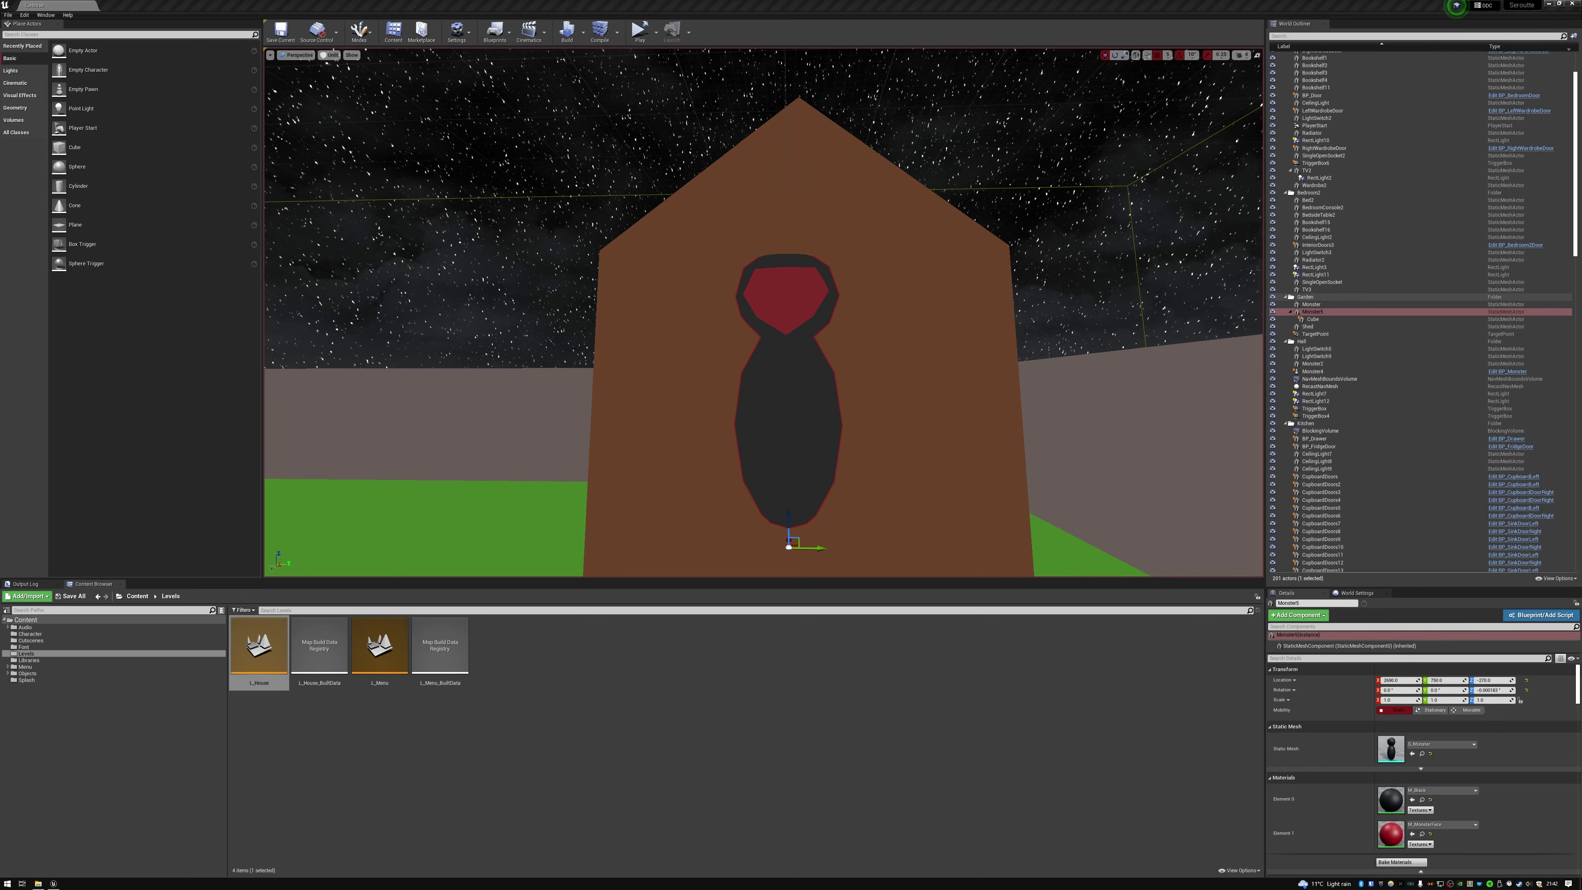
{"action": "left_click", "coordinate": [349, 761]}
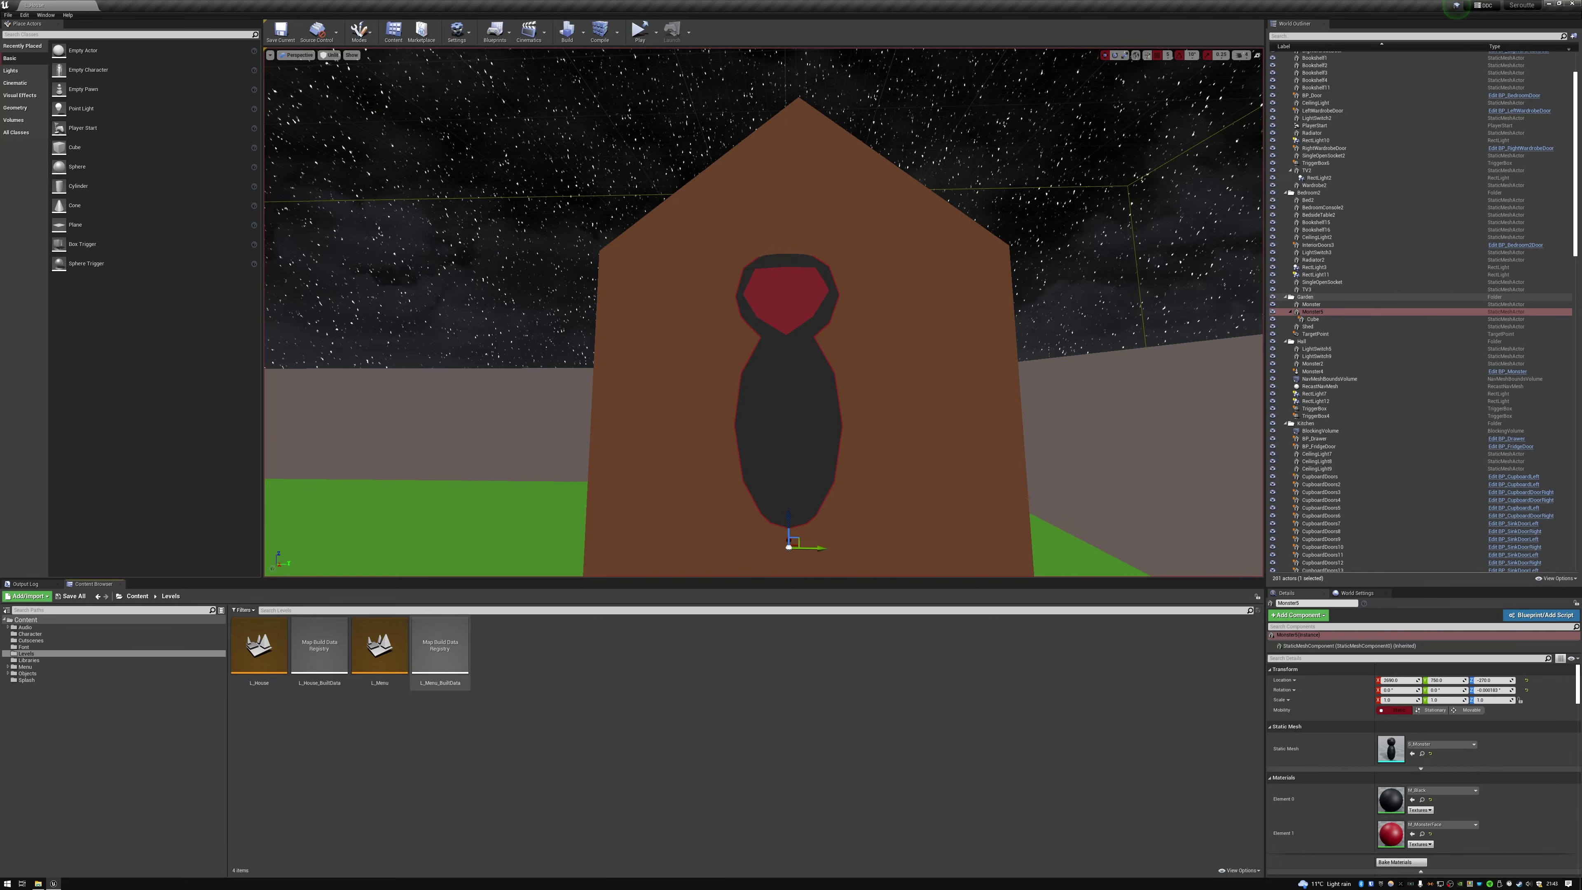
Return to the upstairs bedroom and start playing the house level in the editor
{"action": "right_click_drag", "start_coordinate": [764, 311], "coordinate": [617, 283]}
{"action": "key", "text": "w"}
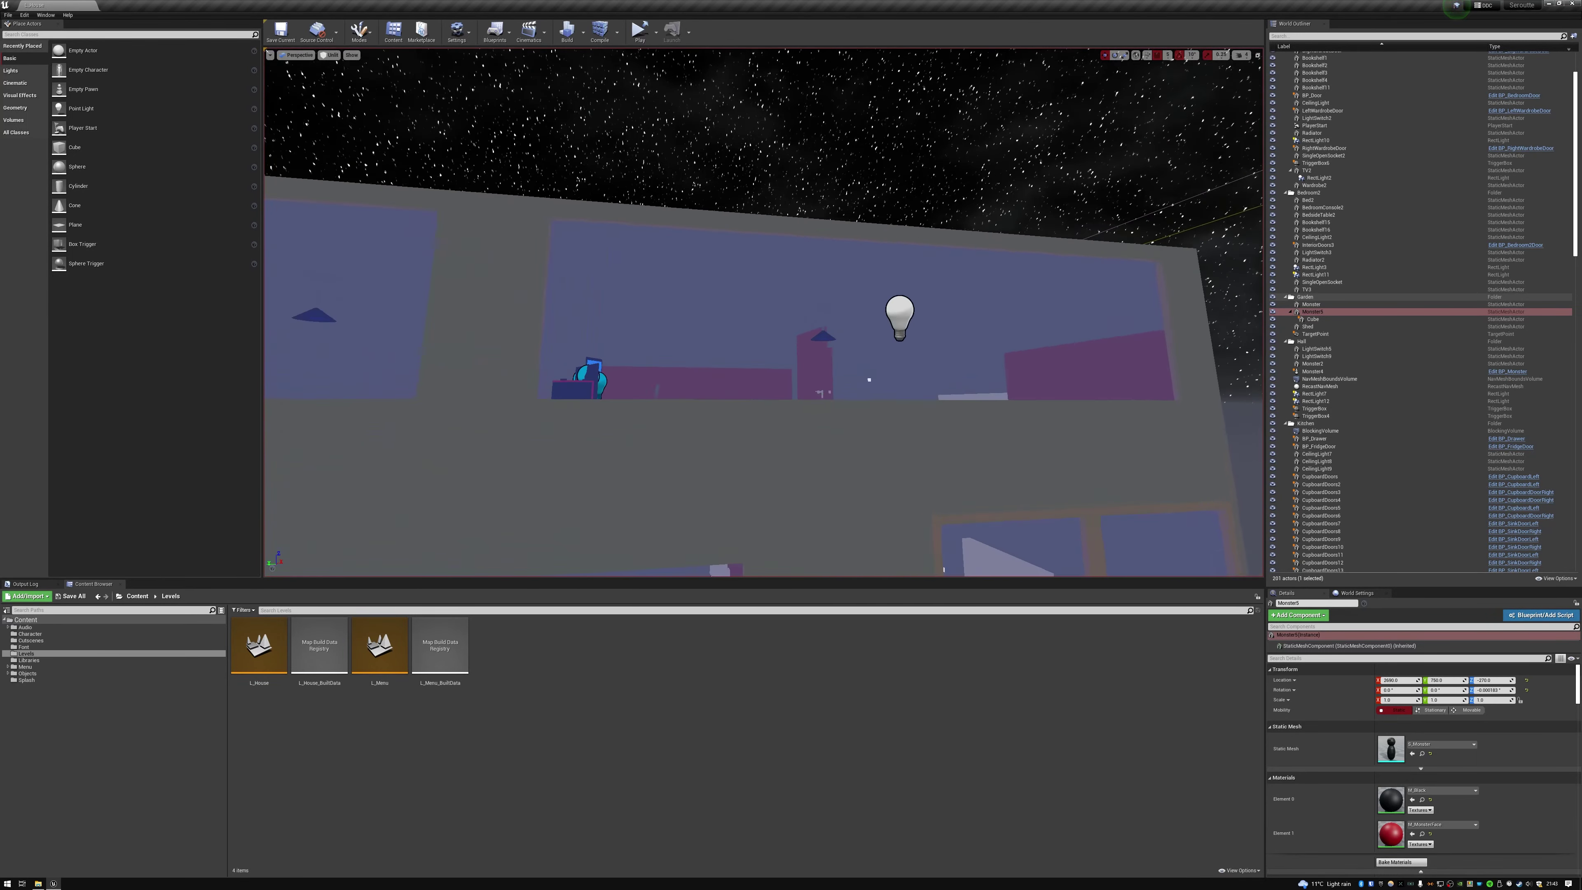
{"action": "right_click_drag", "start_coordinate": [657, 349], "coordinate": [735, 349]}
{"action": "key", "text": "w"}
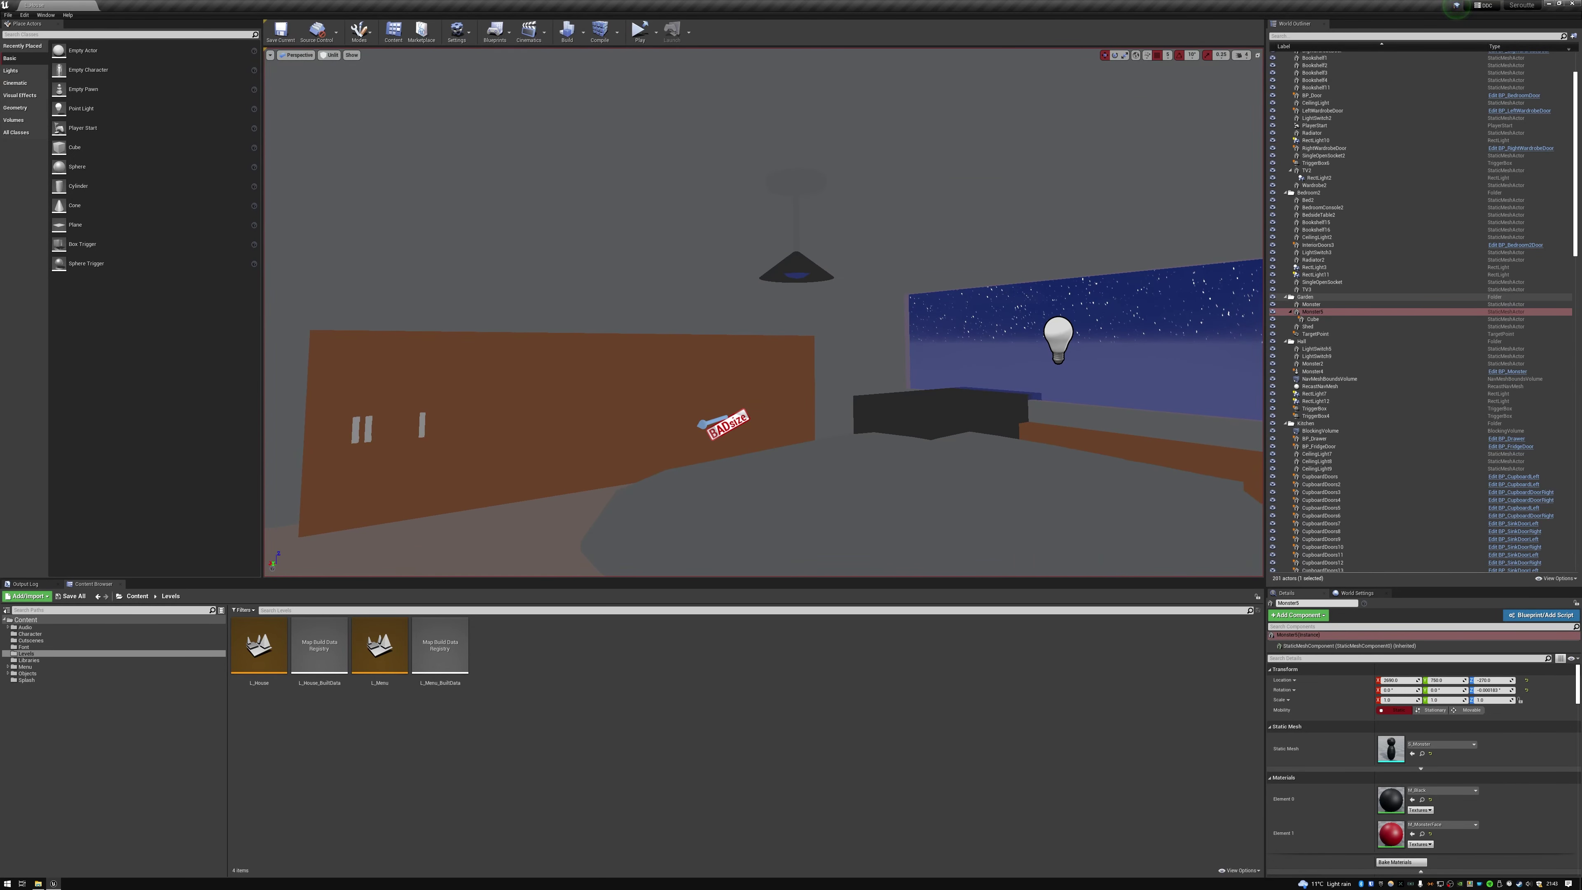
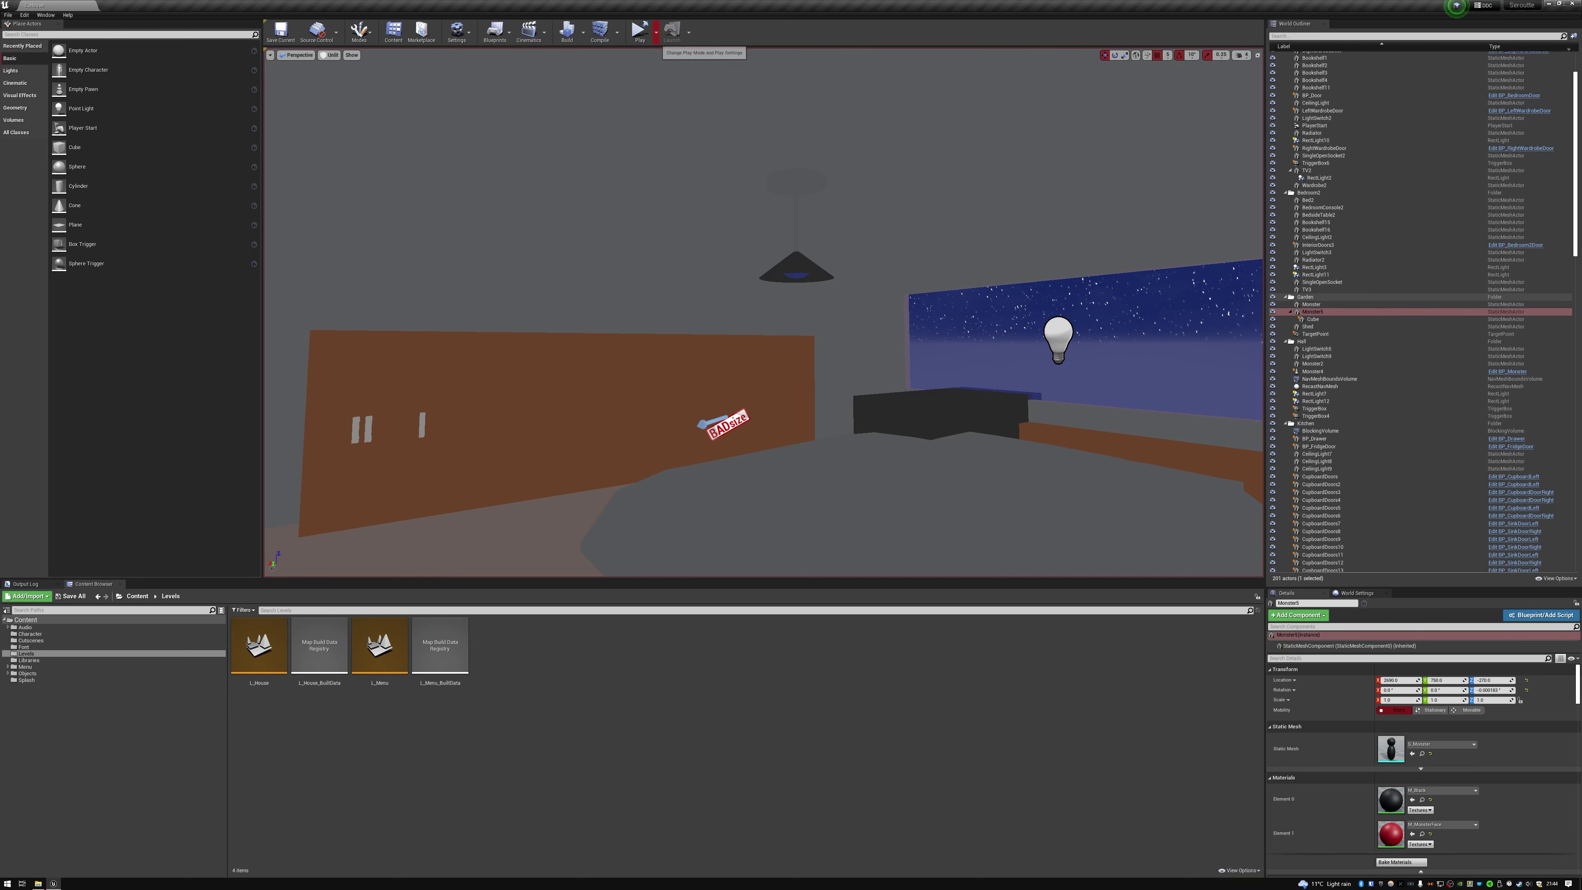
{"action": "left_click", "coordinate": [656, 32]}
{"action": "left_click", "coordinate": [686, 59]}
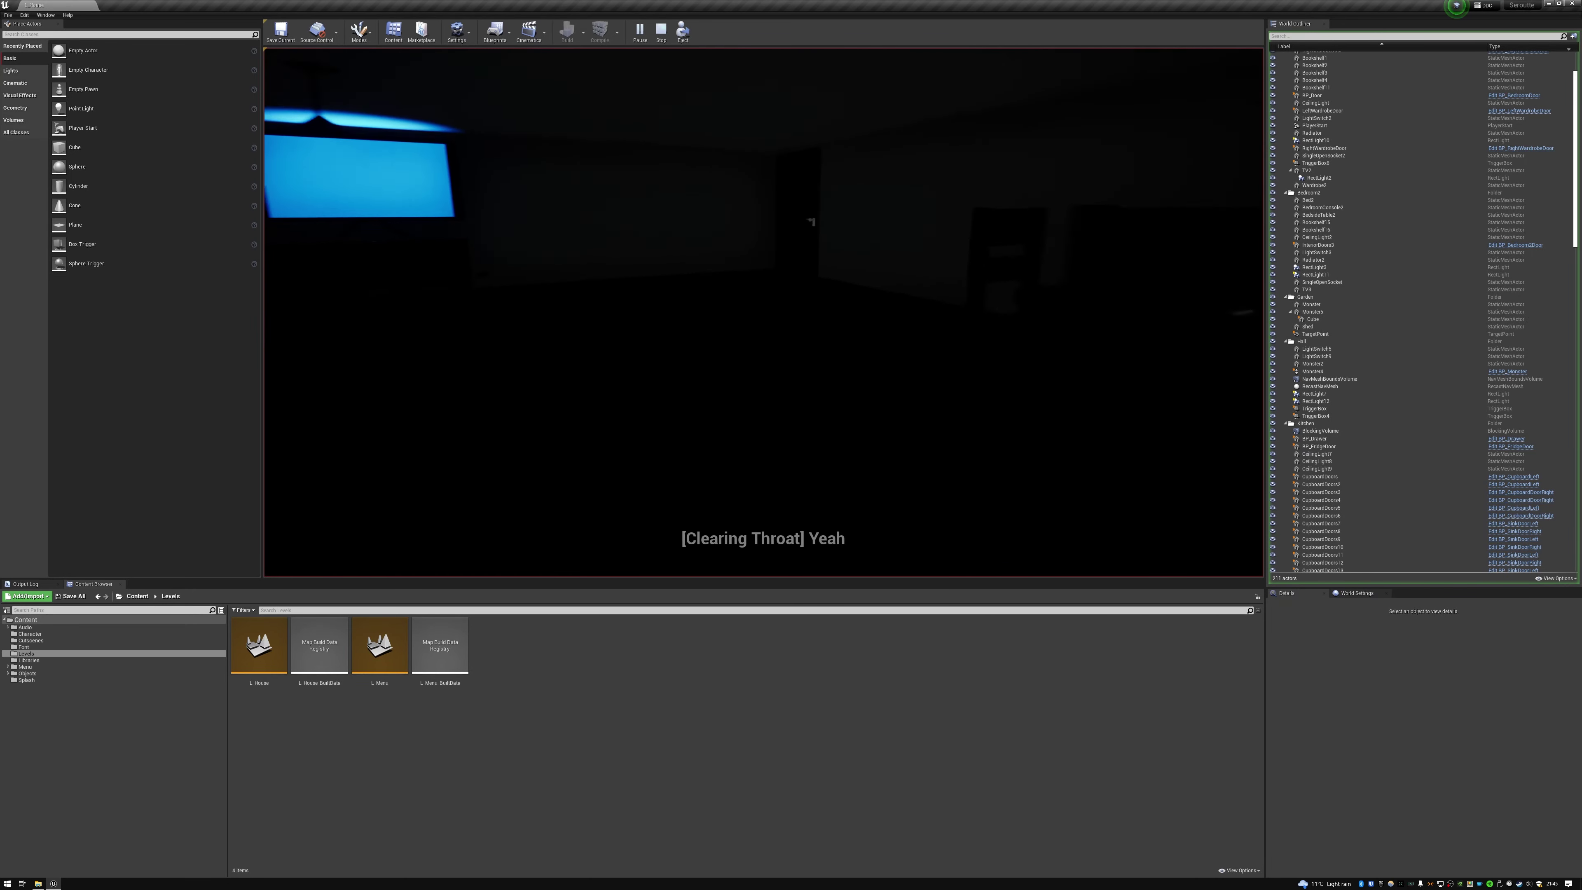
Walk through the dark house to the kitchen, open the fridge and take the water bottle
{"action": "key", "text": "w"}
{"action": "key", "text": "e"}
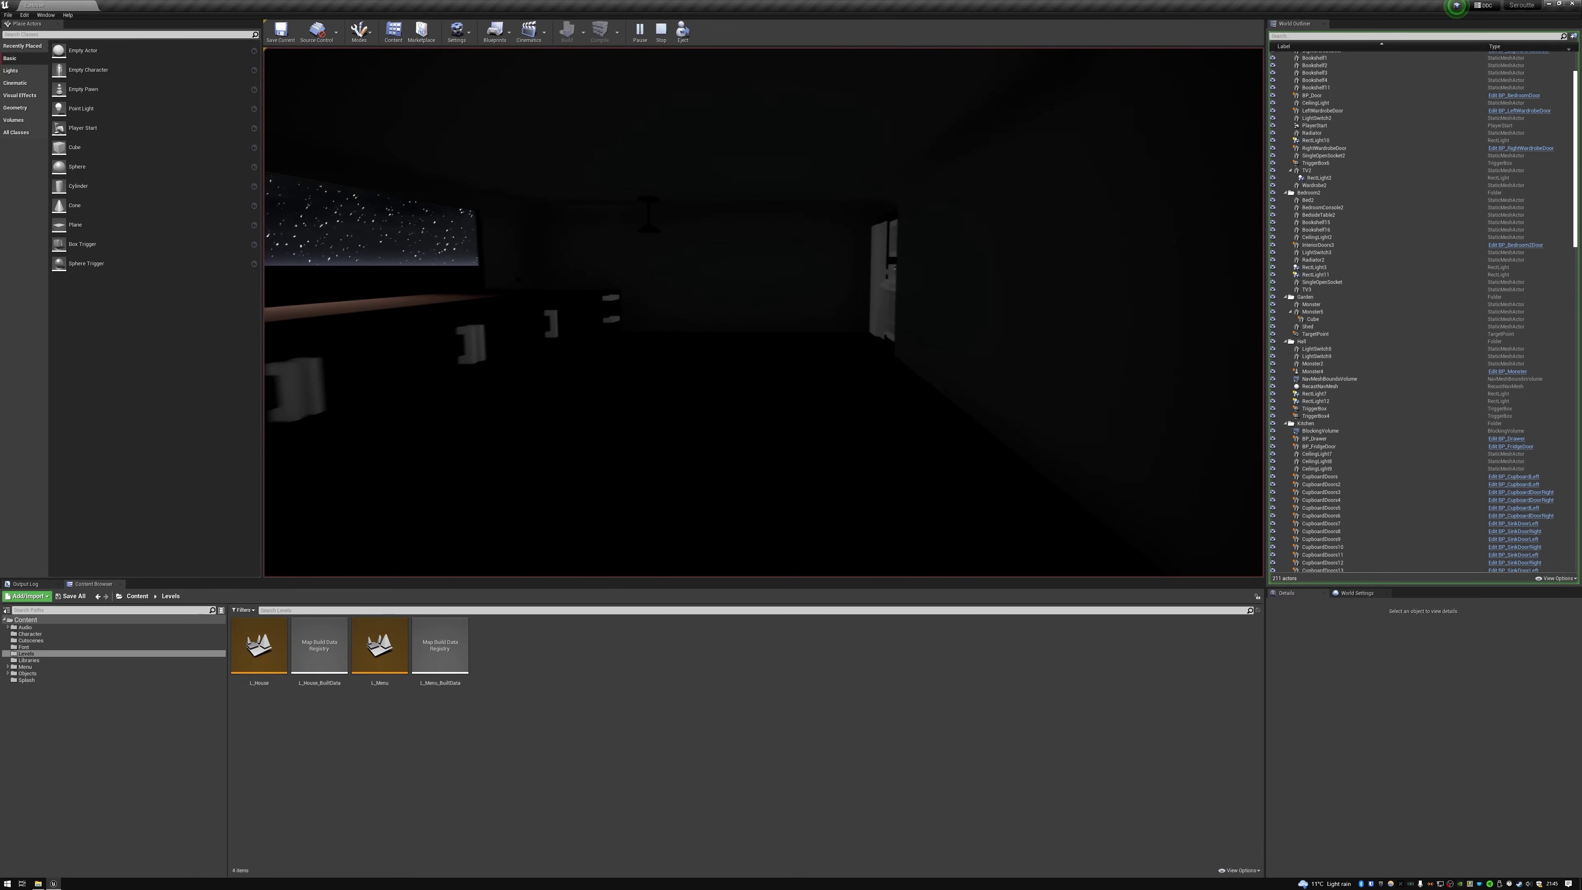
{"action": "key", "text": "w"}
{"action": "key", "text": "e"}
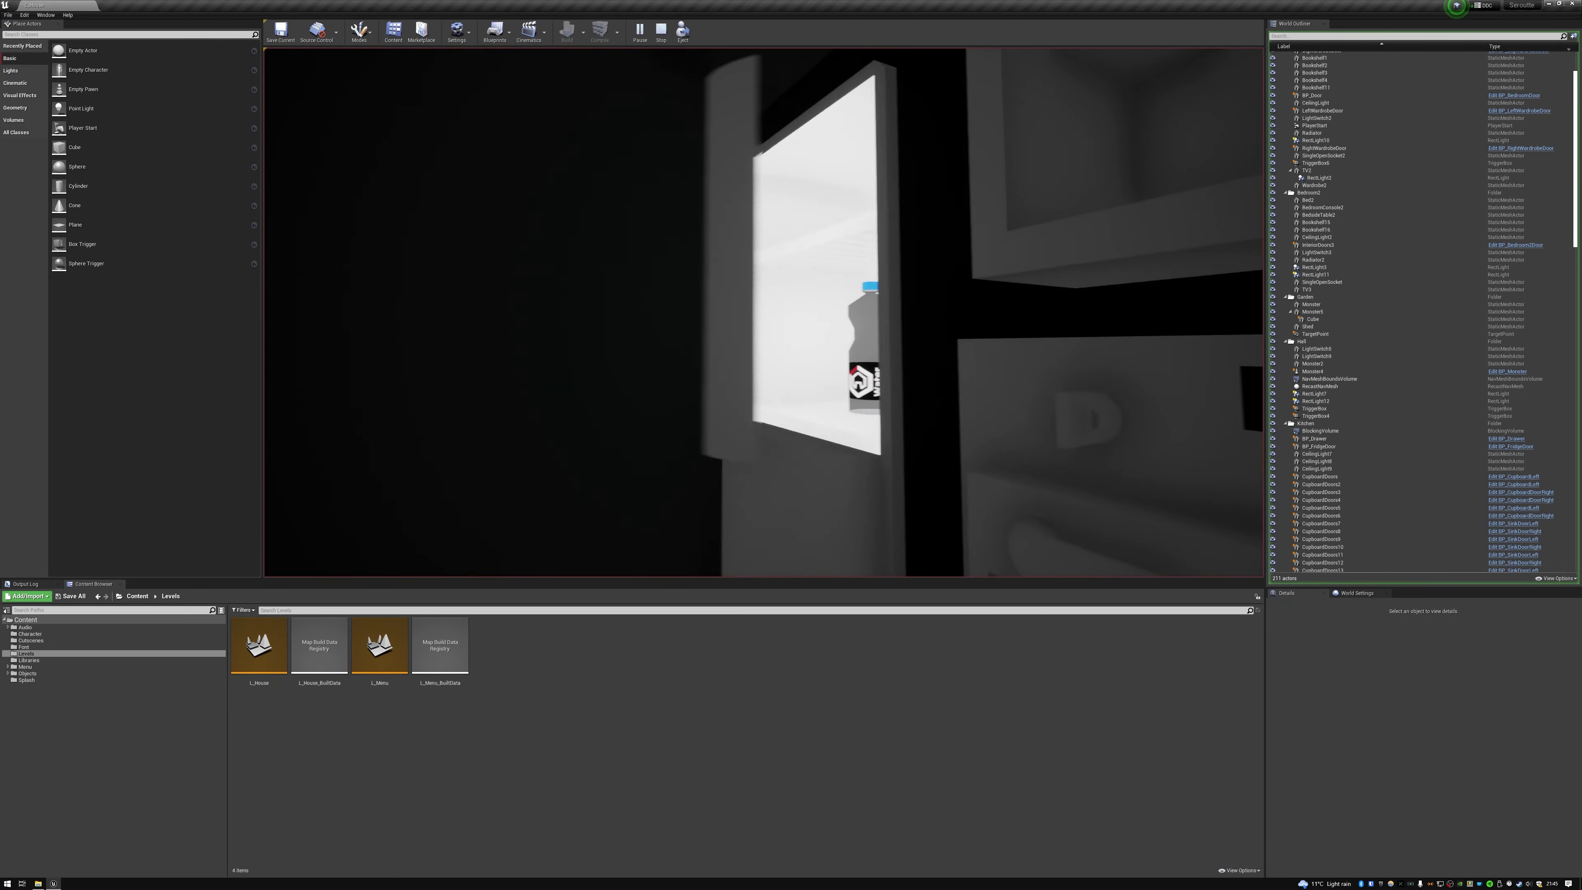
{"action": "key", "text": "e"}
{"action": "key", "text": "w"}
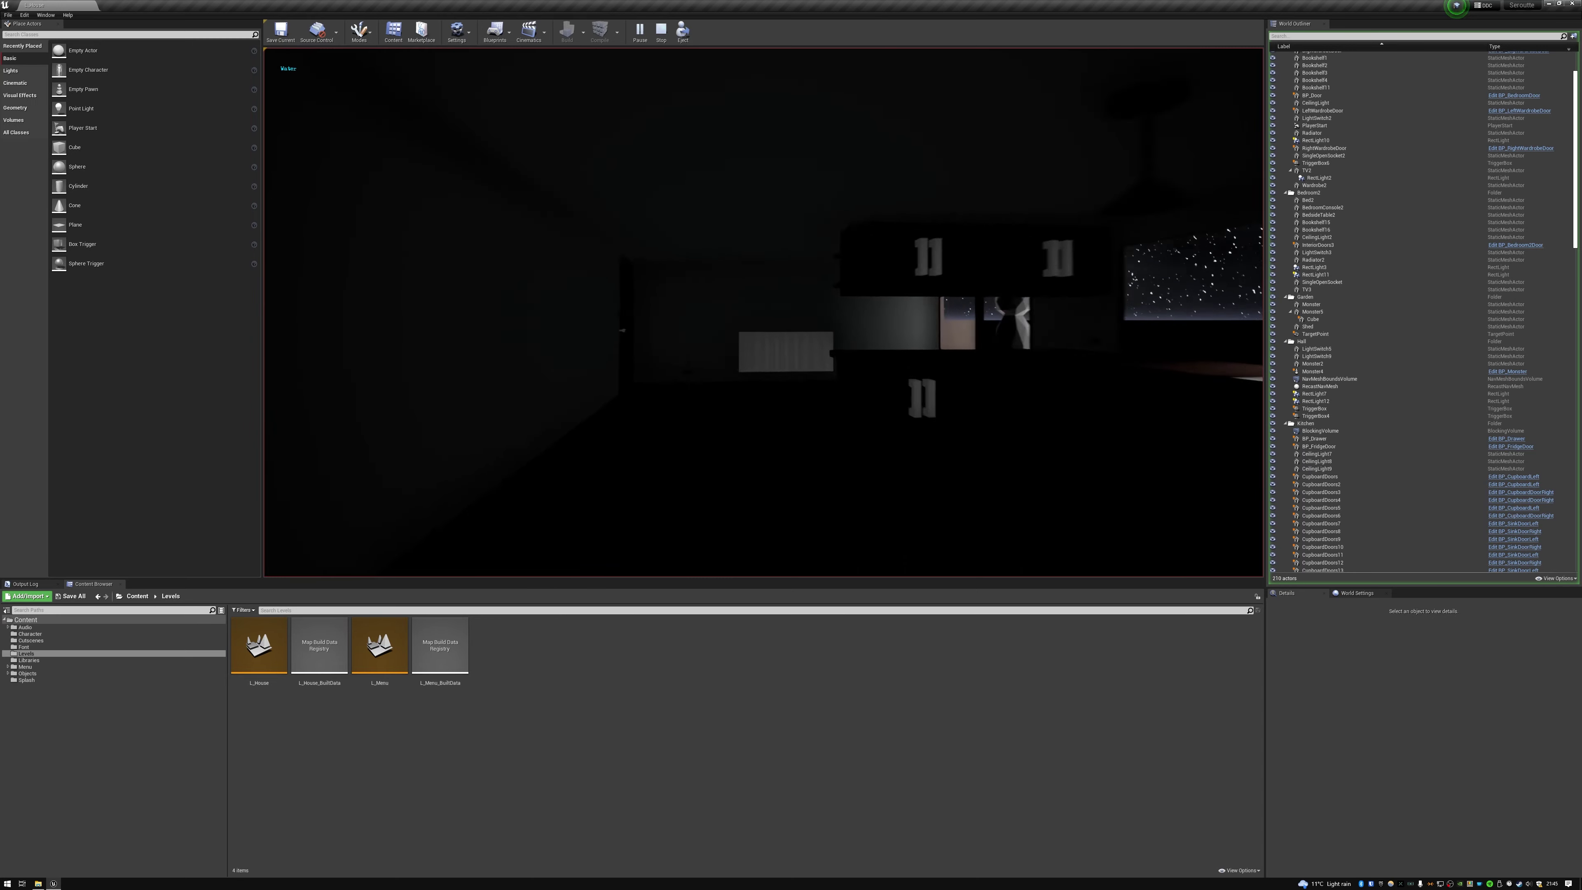
Playtest the walk back from the kitchen through the dark hallway, opening the doors along the way
{"action": "key", "text": "w"}
{"action": "key", "text": "e"}
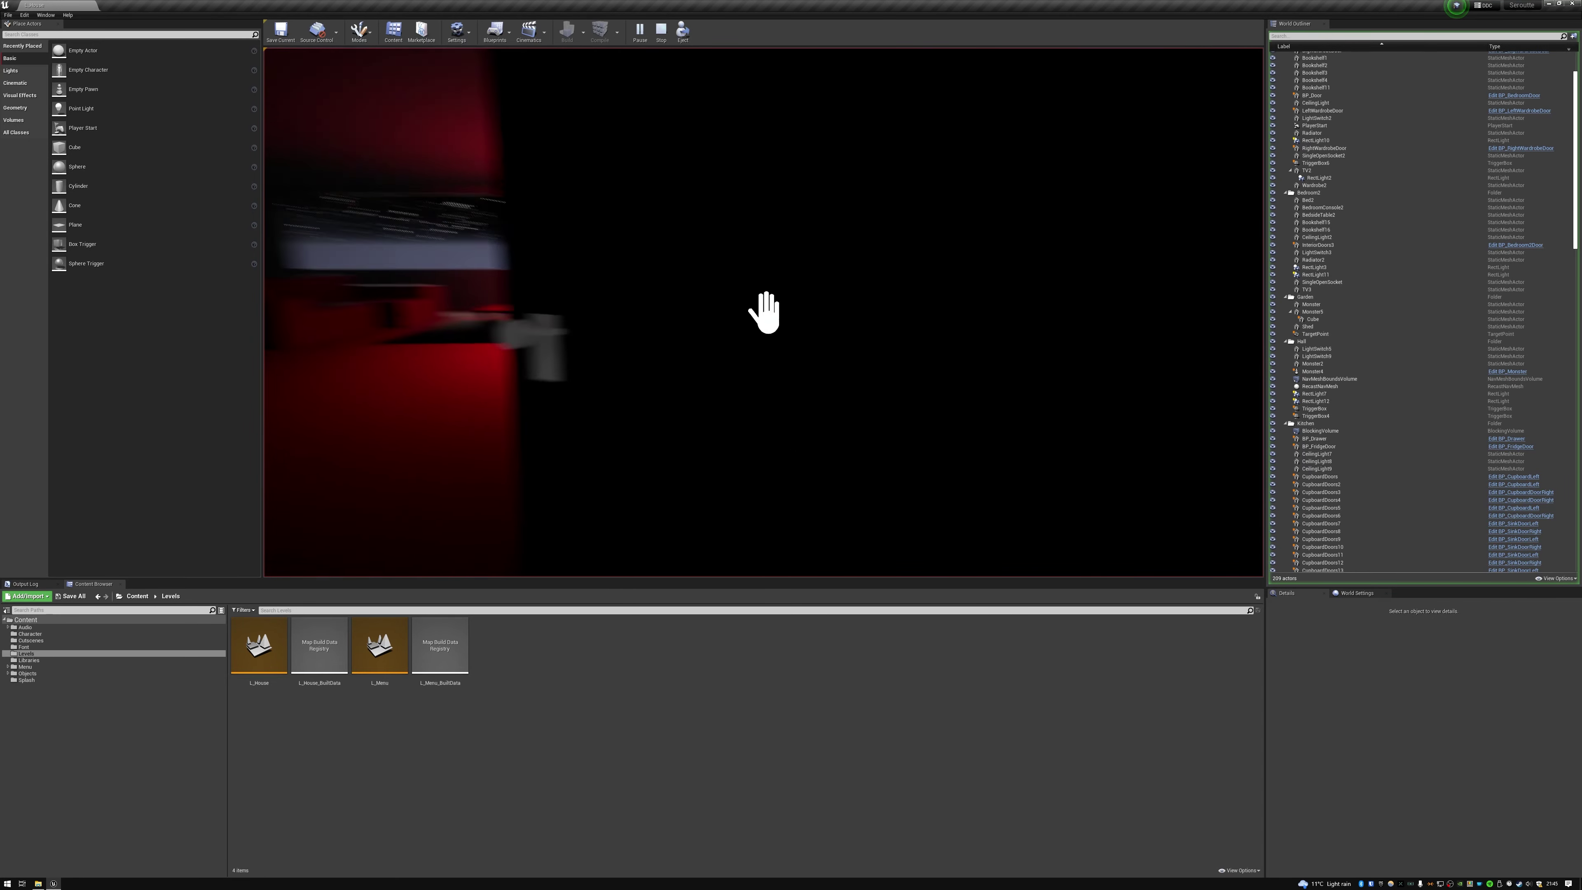
{"action": "key", "text": "w"}
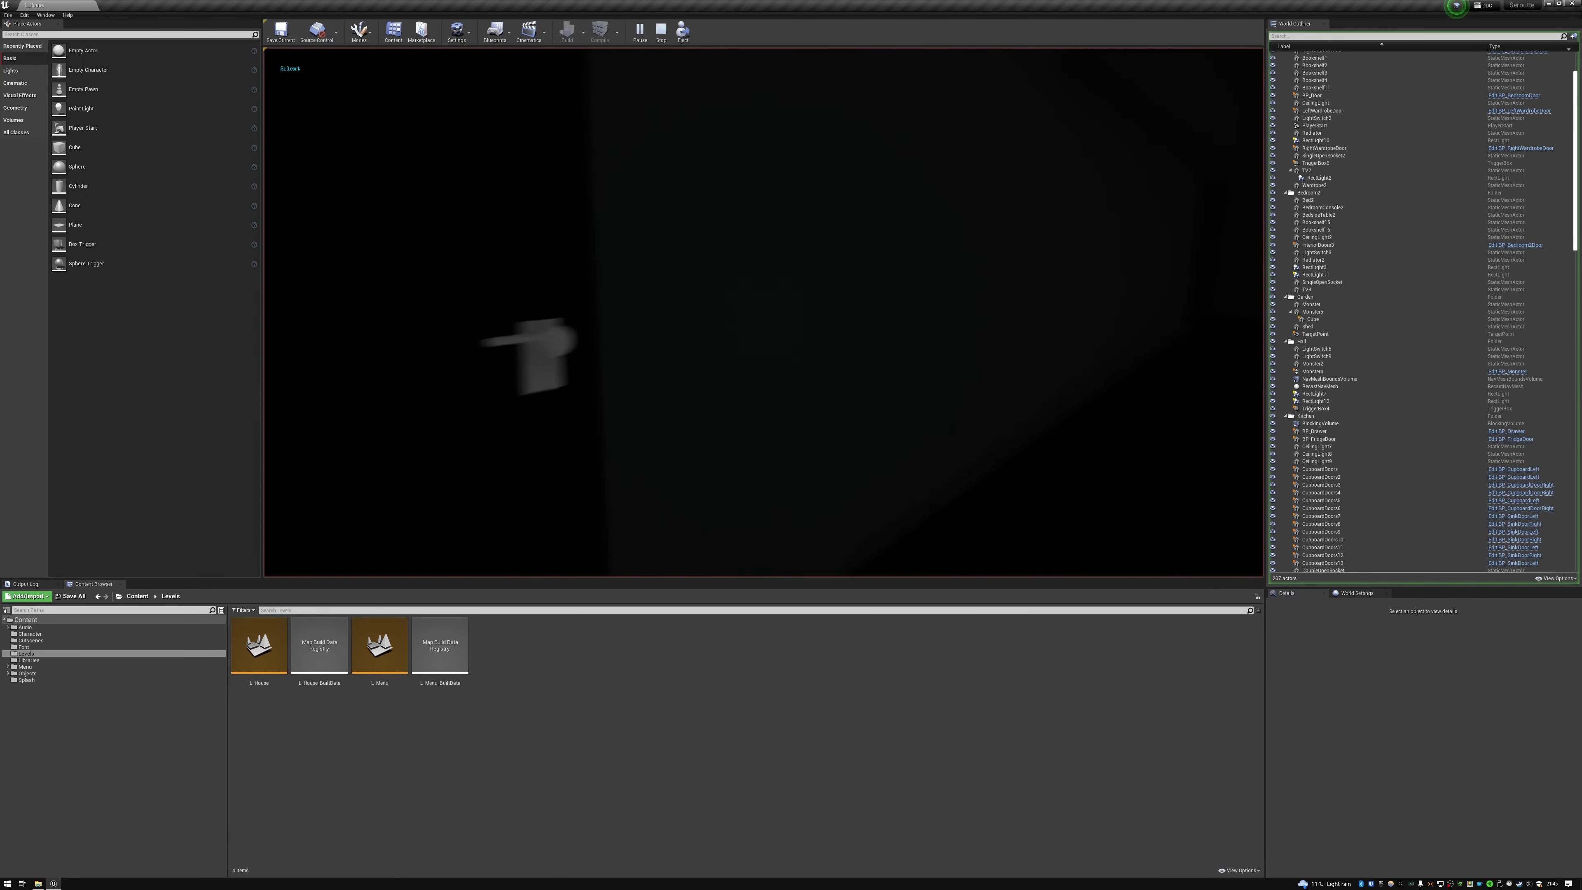
{"action": "key", "text": "w"}
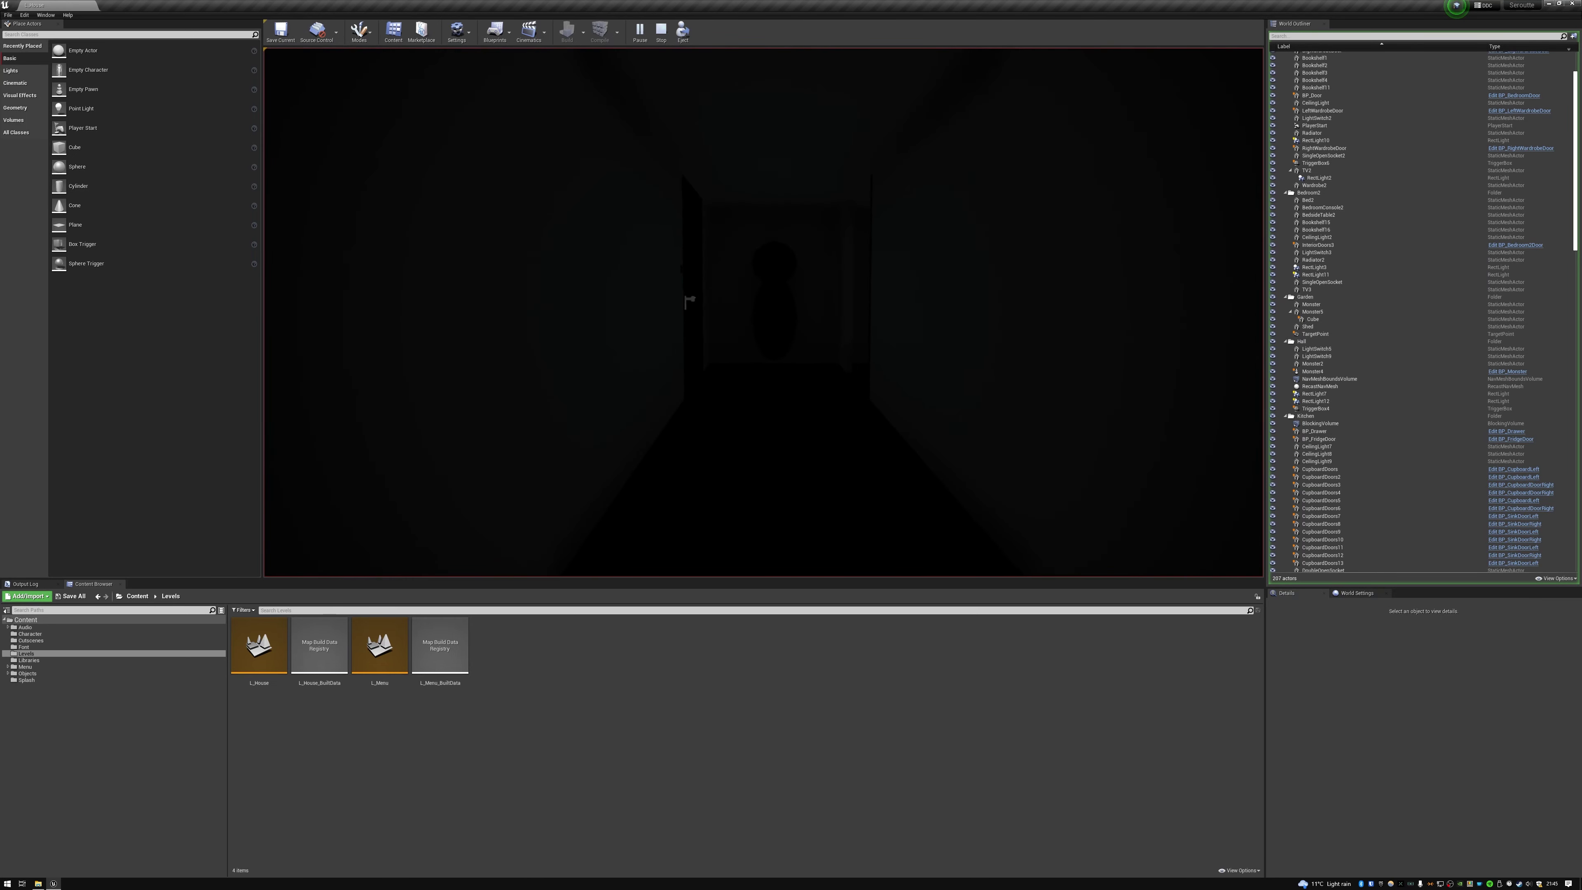
{"action": "key", "text": "w"}
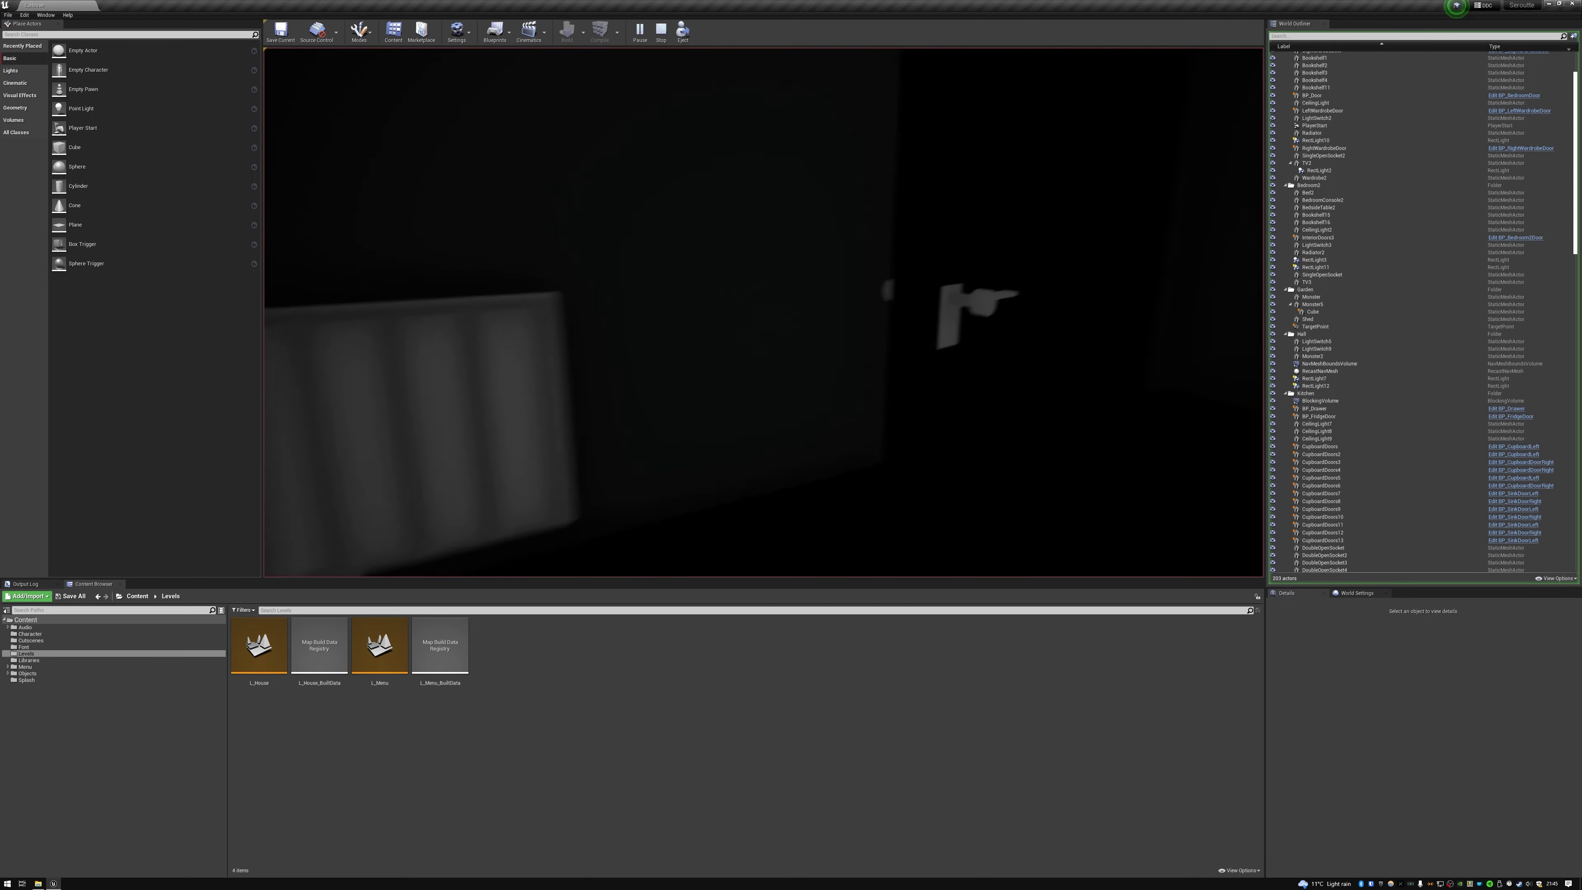
{"action": "key", "text": "w"}
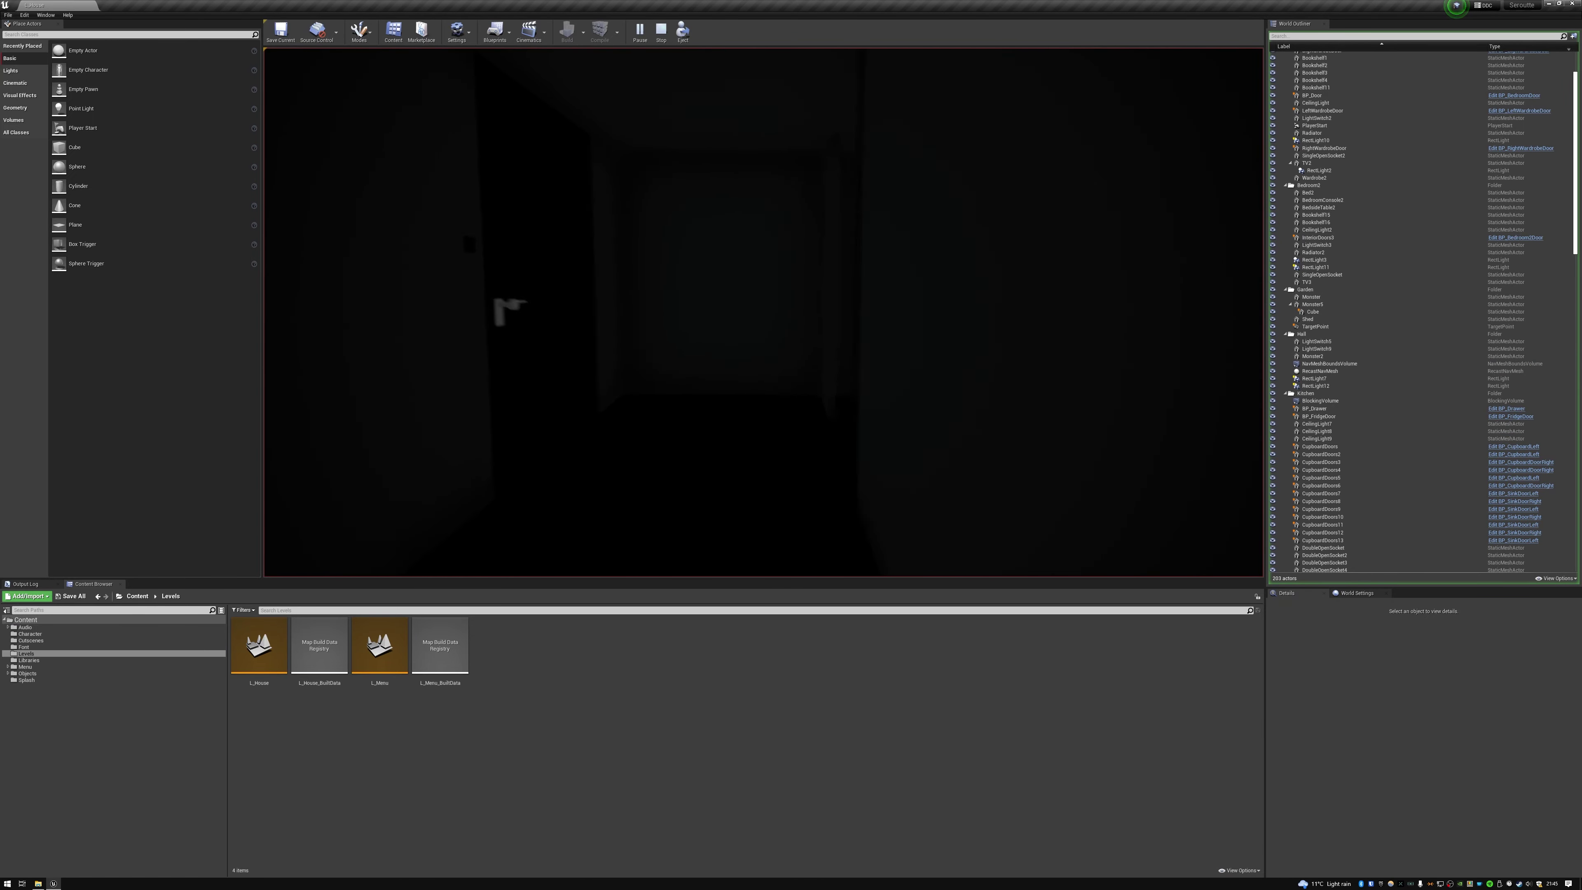
{"action": "key", "text": "w"}
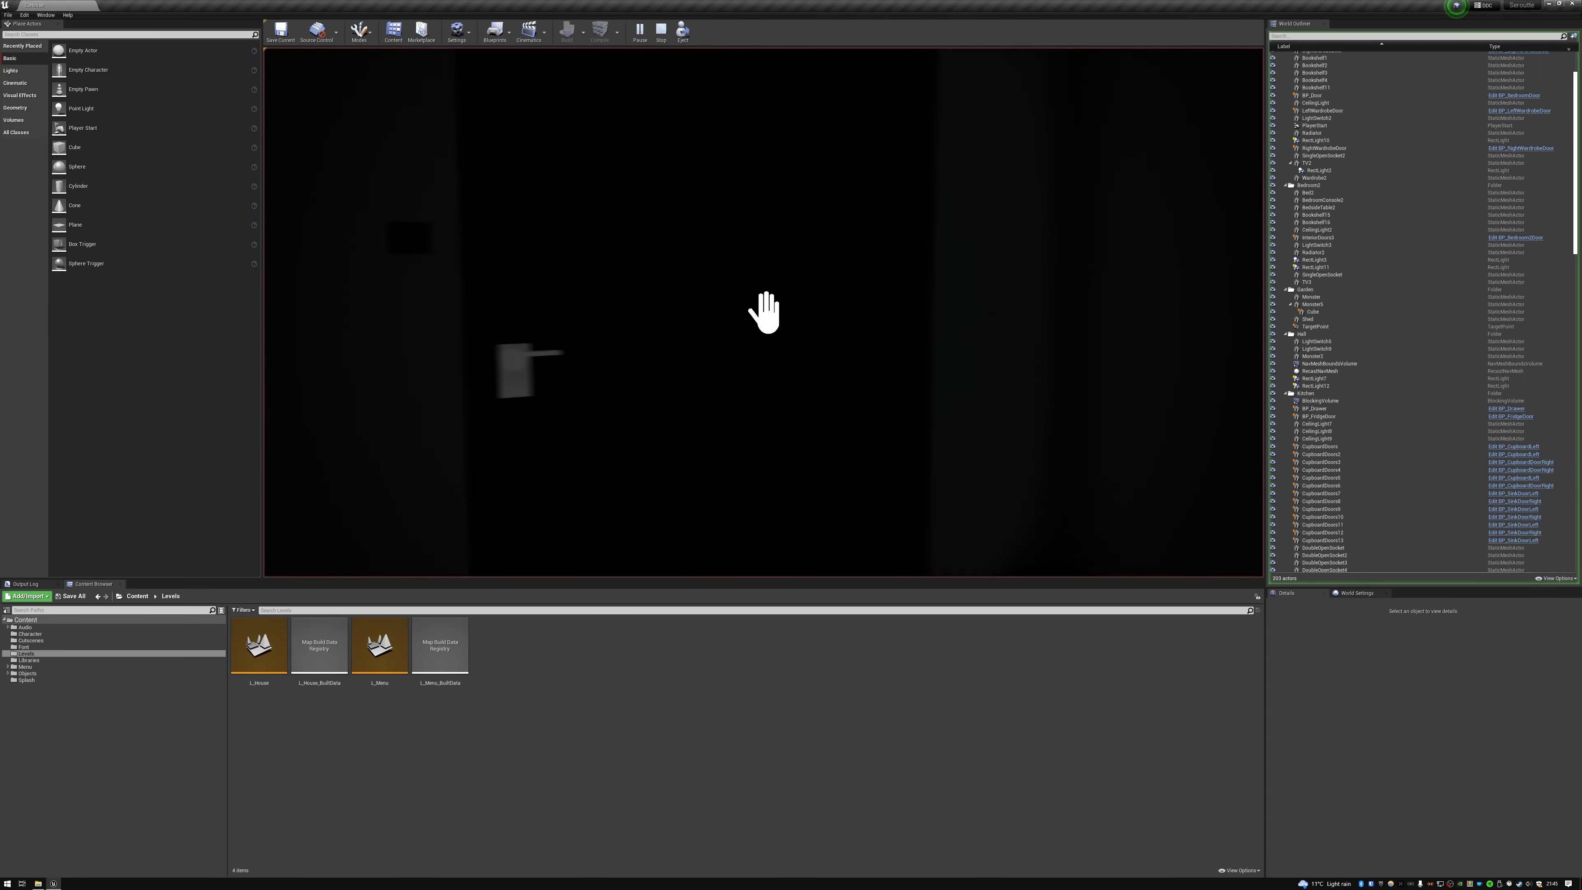
{"action": "key", "text": "e"}
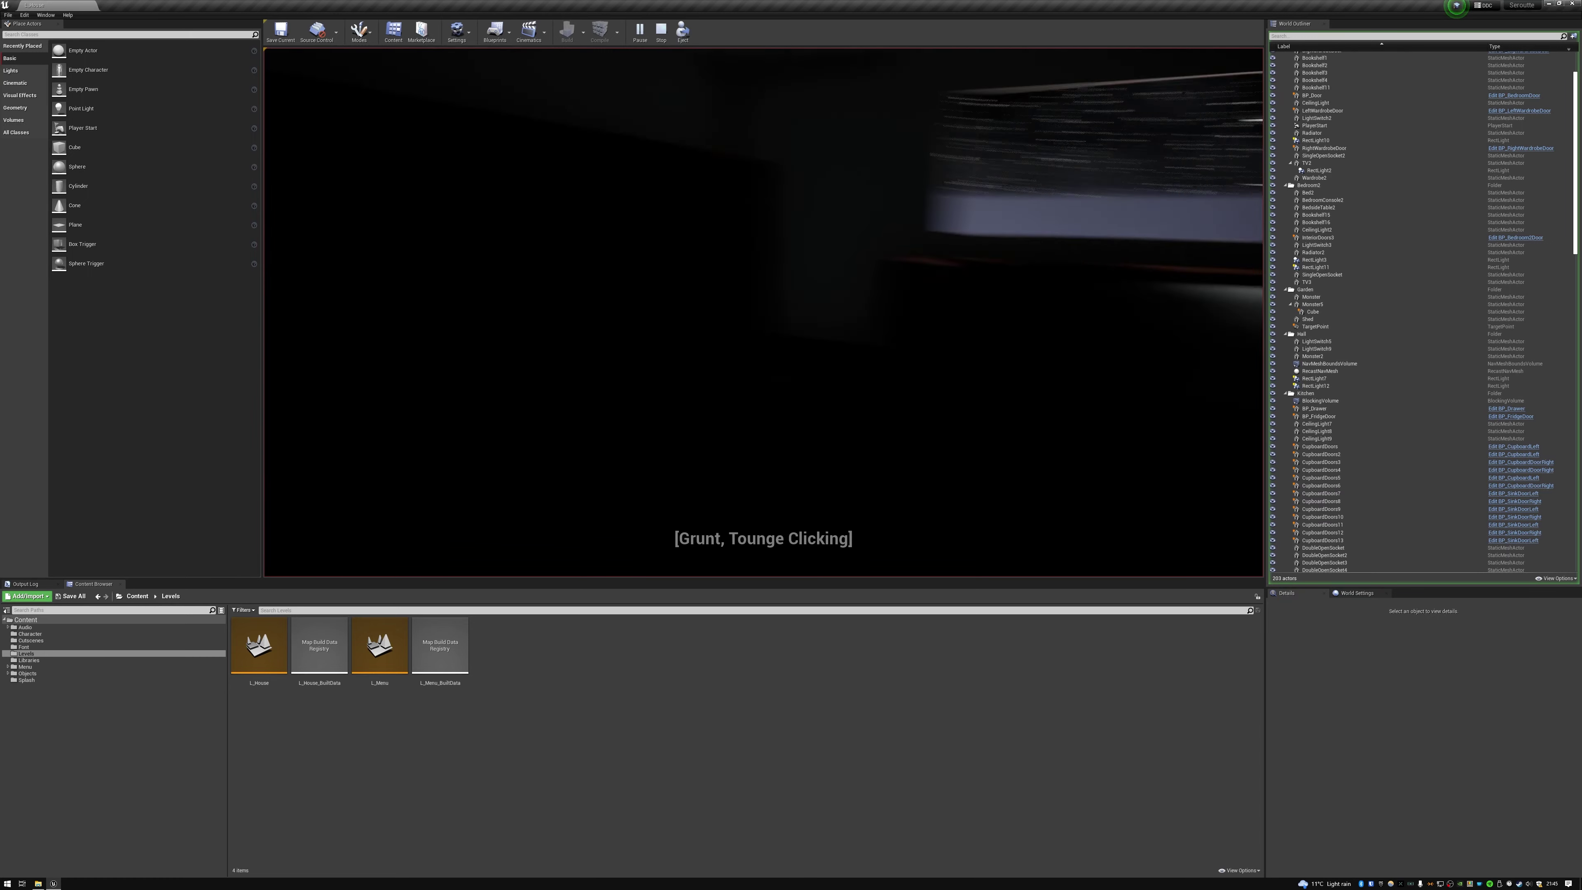
End the house playtest and examine the hallway and its trigger area in the level editor
{"action": "key", "text": "e"}
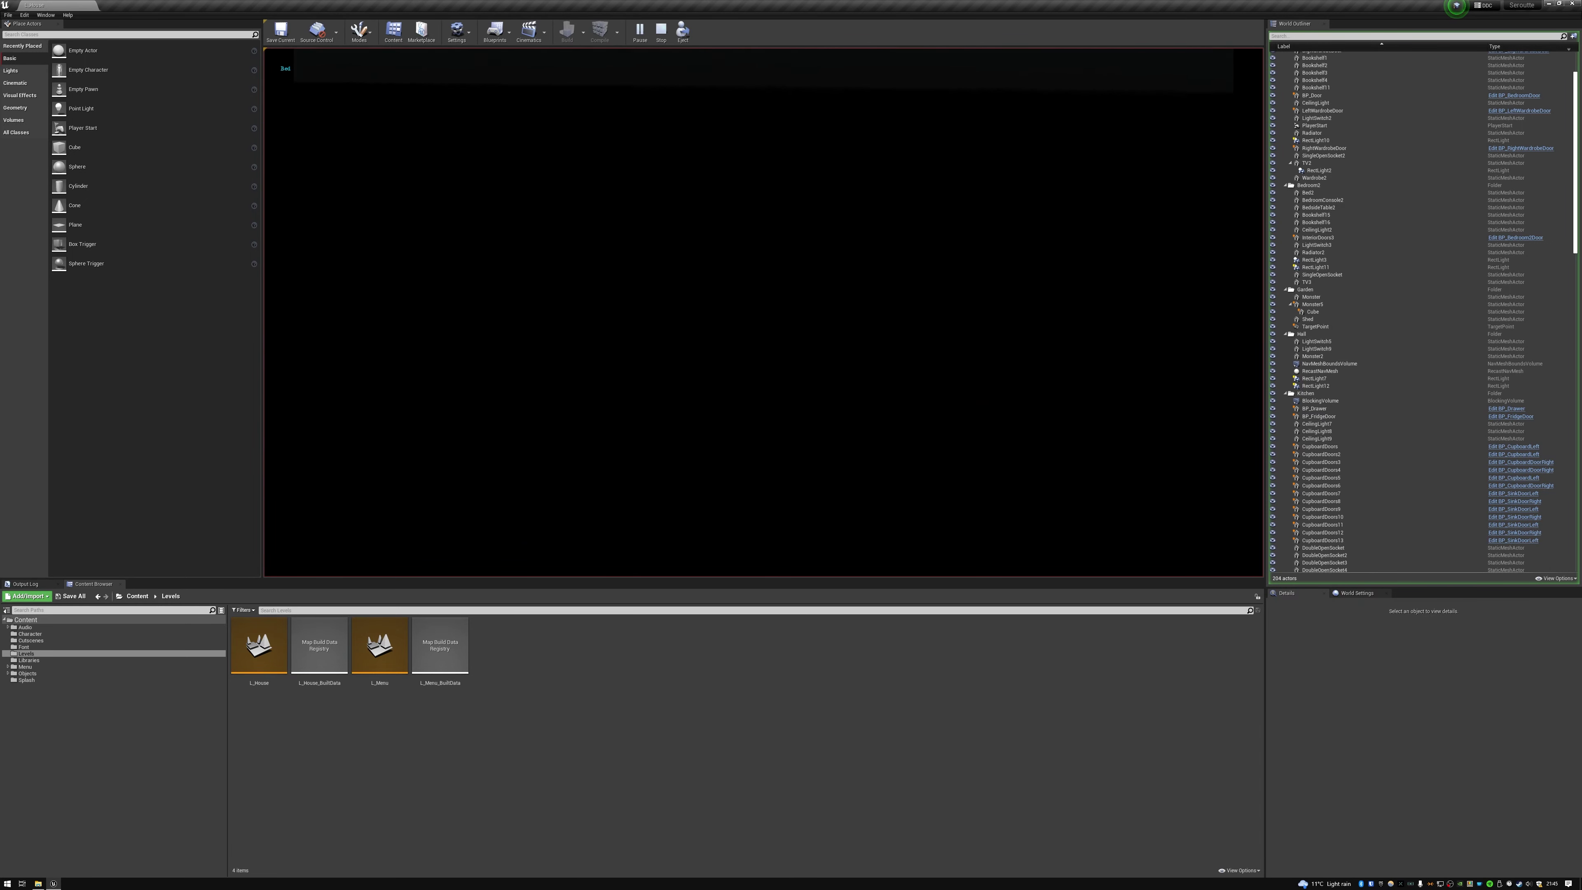
{"action": "key", "text": "Escape"}
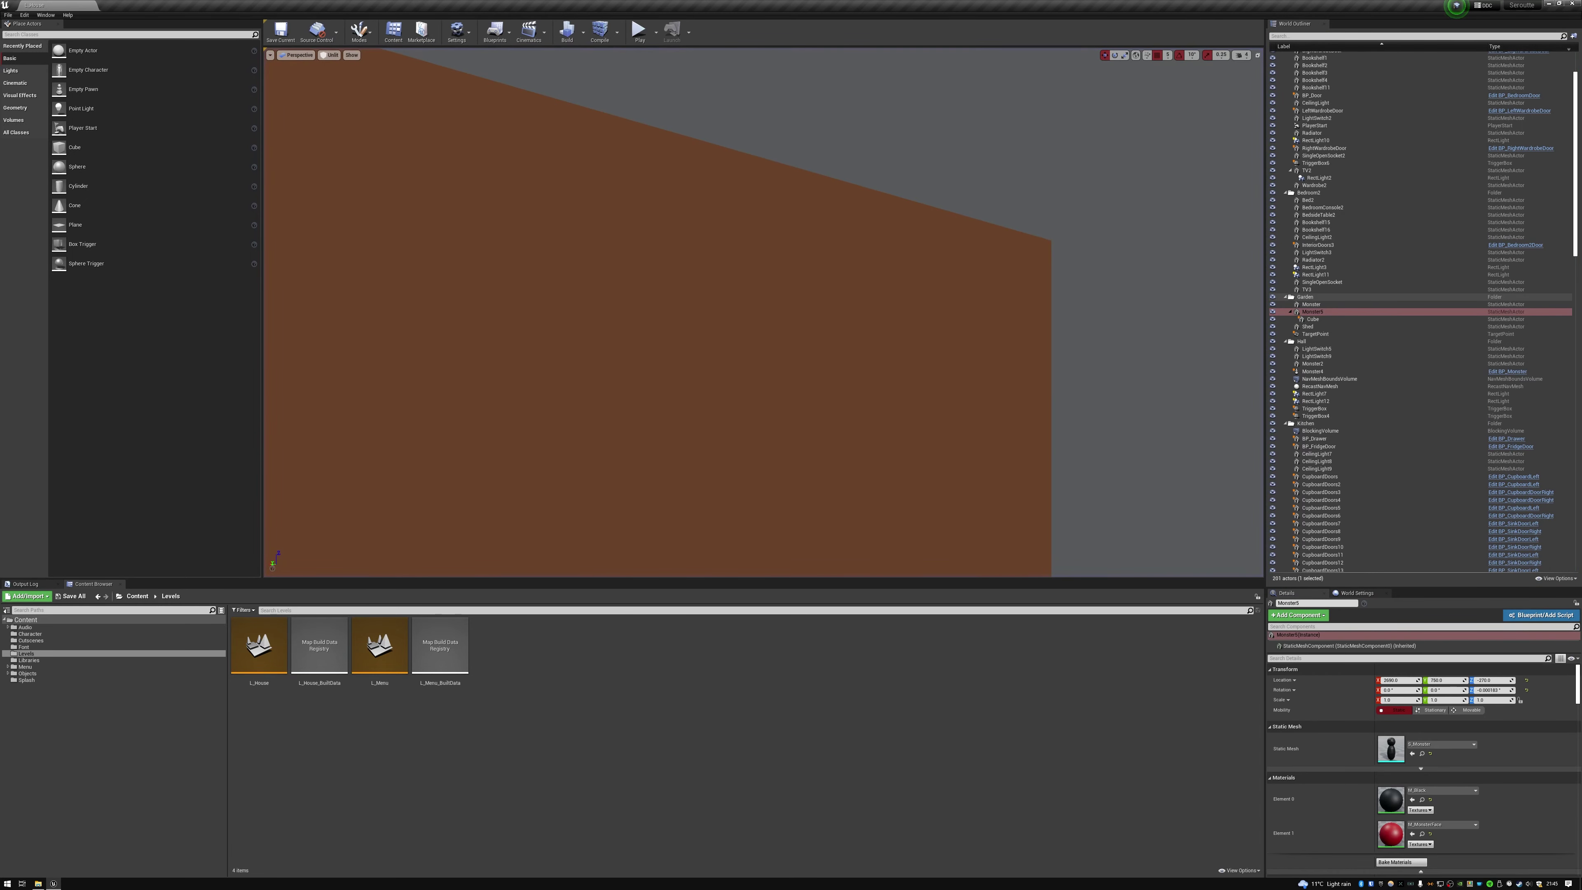
{"action": "right_click_drag", "start_coordinate": [764, 311], "coordinate": [349, 324]}
{"action": "key", "text": "w"}
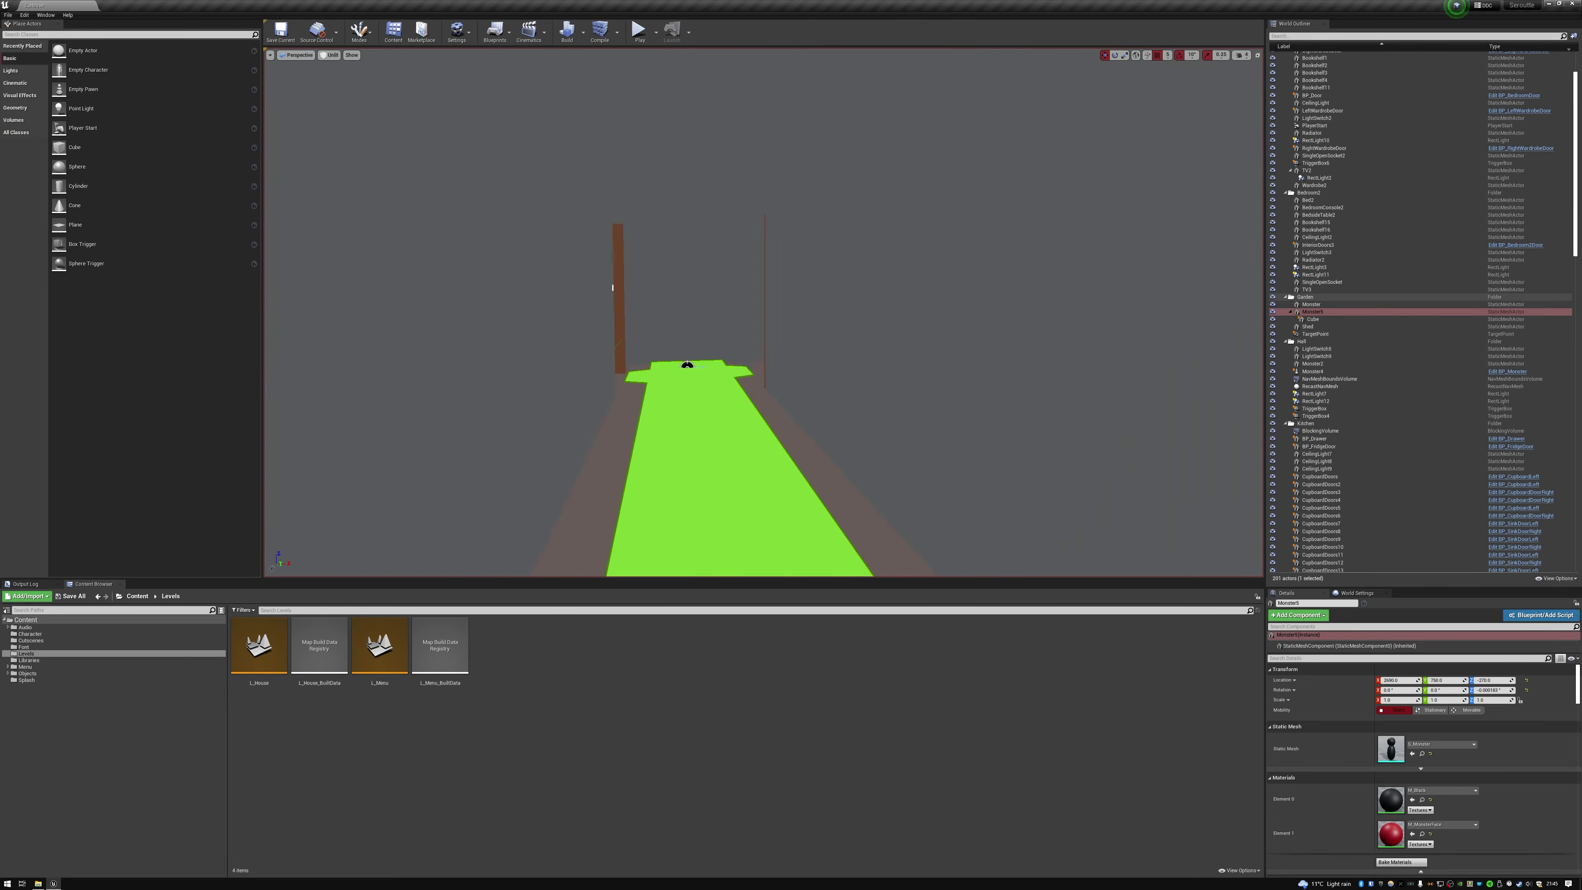
{"action": "key", "text": "f"}
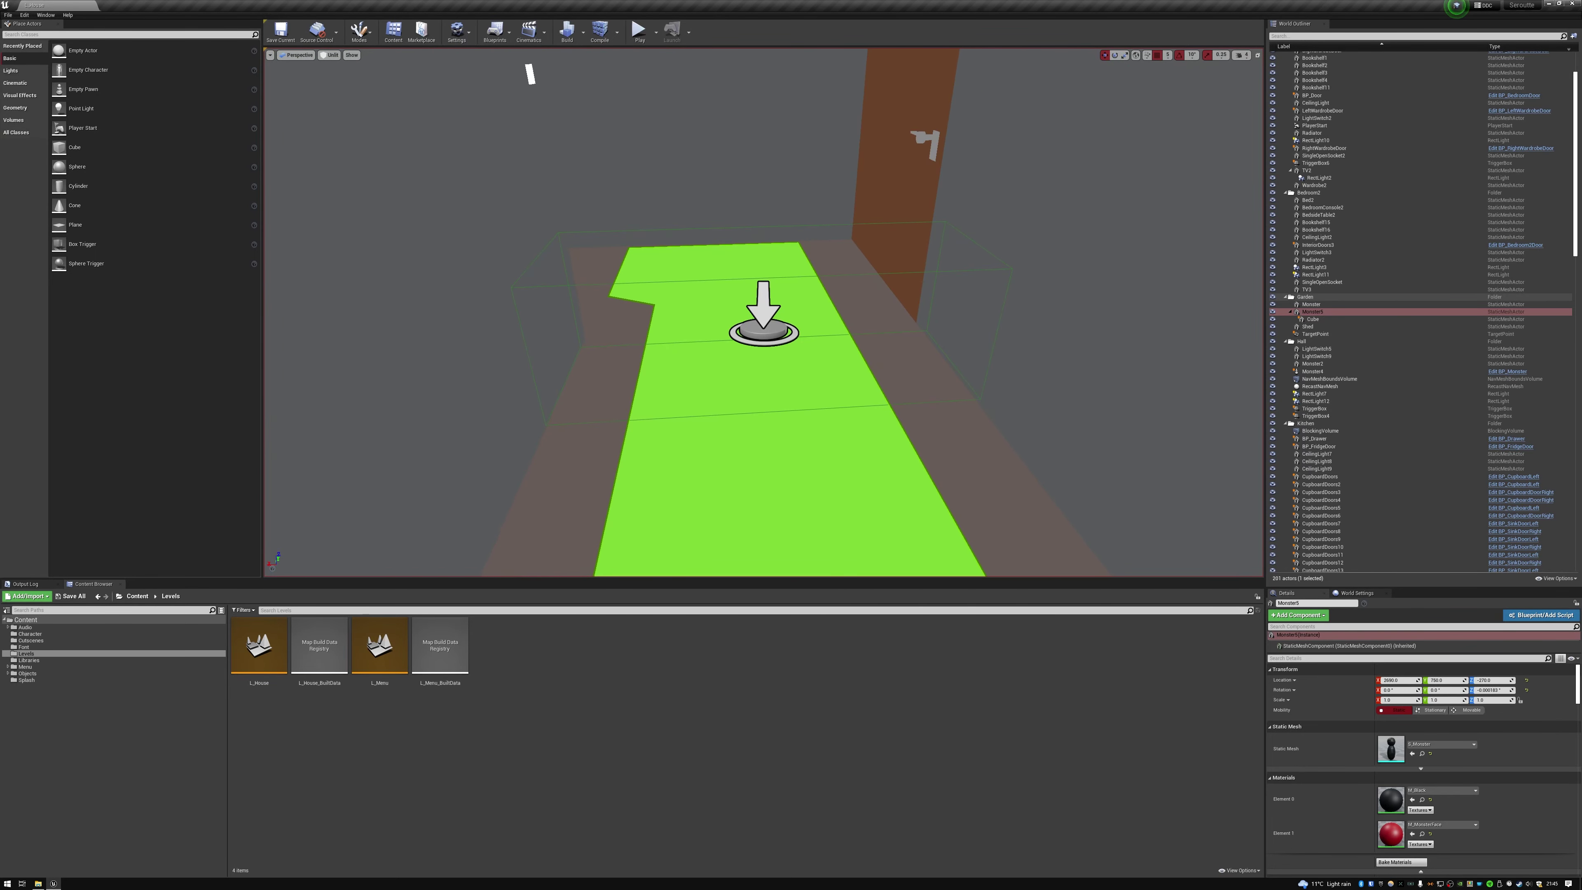
{"action": "mouse_move", "coordinate": [764, 312]}
{"action": "right_mouse_down"}
{"action": "mouse_move", "coordinate": [573, 305]}
{"action": "mouse_move", "coordinate": [611, 293]}
{"action": "mouse_move", "coordinate": [763, 311]}
{"action": "right_mouse_up"}
{"action": "key", "text": "w"}
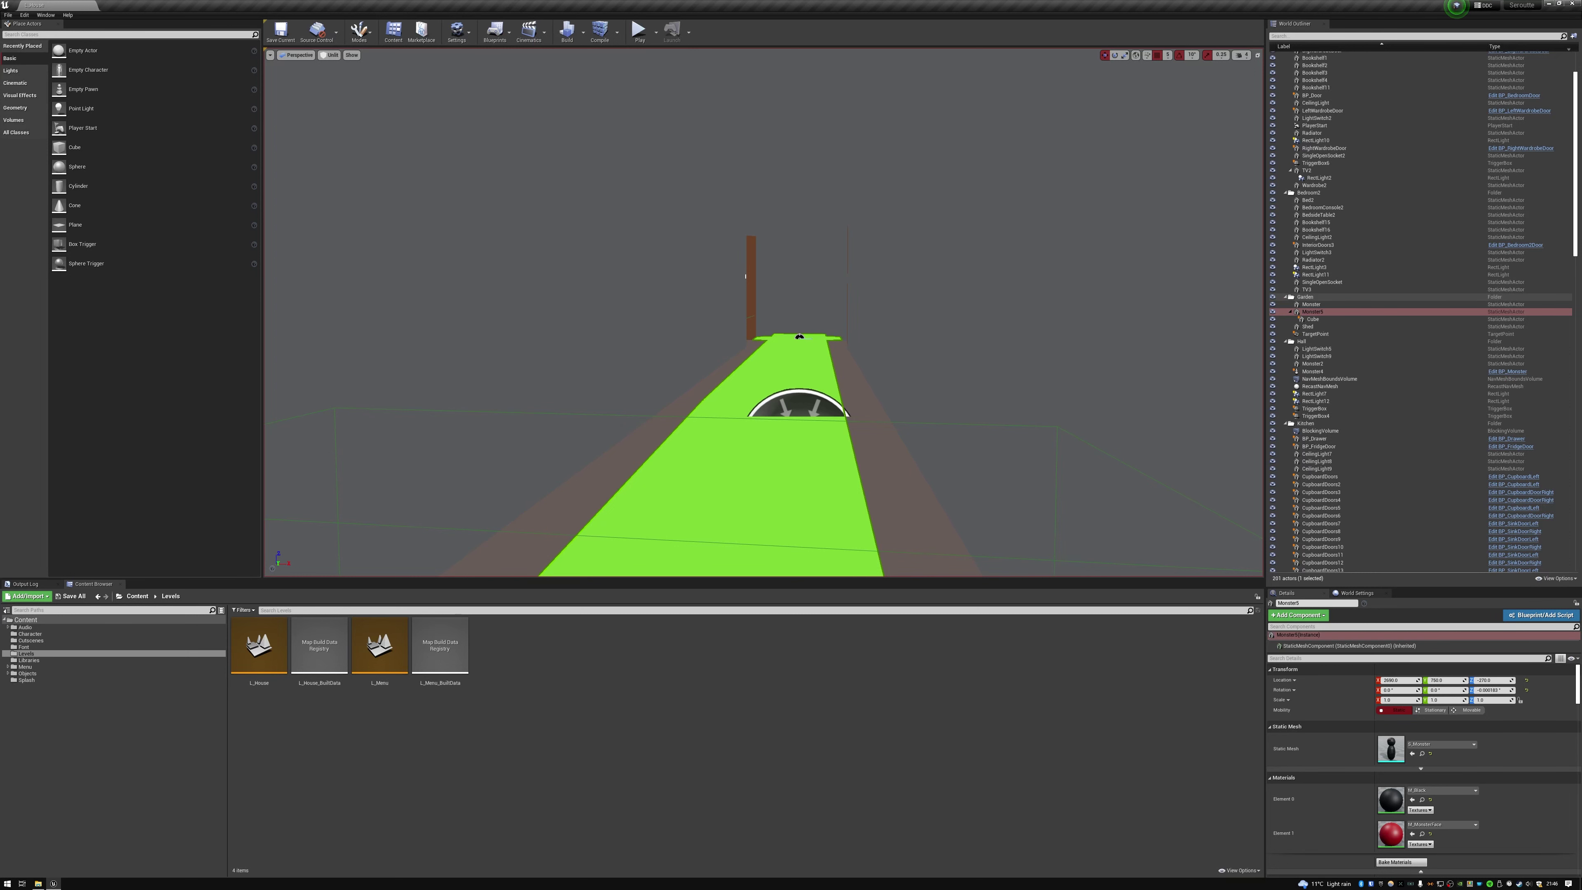
Examine the hallway from both ends, including the monster, the navigation area and the trigger boxes
{"action": "mouse_move", "coordinate": [763, 313]}
{"action": "right_mouse_down"}
{"action": "mouse_move", "coordinate": [751, 311]}
{"action": "mouse_move", "coordinate": [766, 311]}
{"action": "mouse_move", "coordinate": [761, 274]}
{"action": "mouse_move", "coordinate": [745, 267]}
{"action": "mouse_move", "coordinate": [770, 296]}
{"action": "mouse_move", "coordinate": [753, 295]}
{"action": "right_mouse_up"}
{"action": "right_click", "coordinate": [874, 364]}
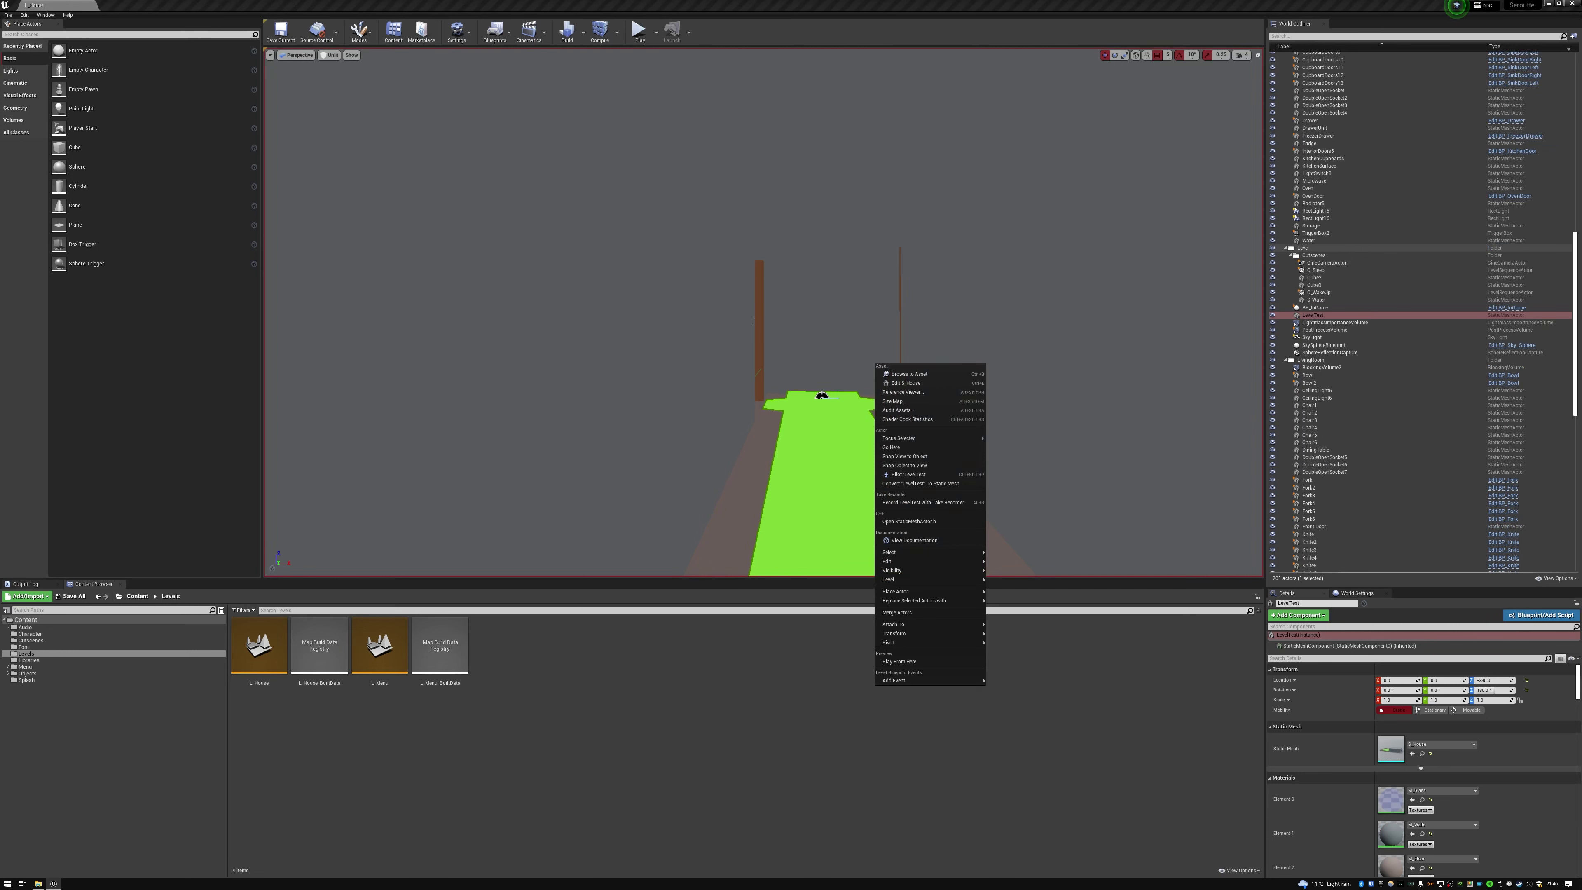
{"action": "right_click_drag", "start_coordinate": [875, 364], "coordinate": [915, 358]}
{"action": "key", "text": "d"}
{"action": "key", "text": "w"}
{"action": "key", "text": "s"}
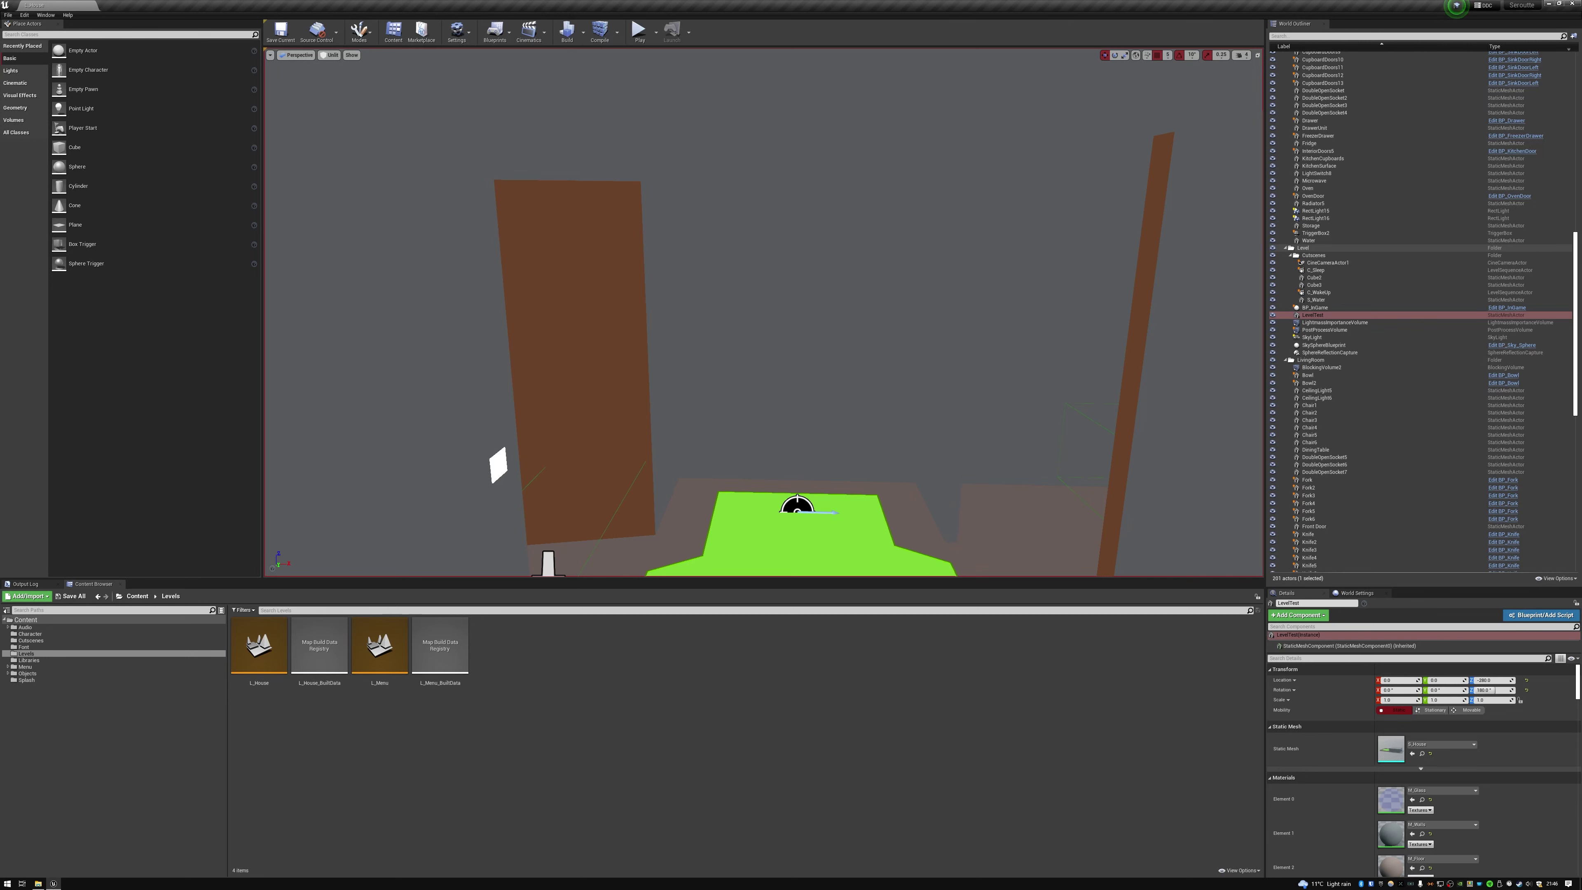
{"action": "right_click_drag", "start_coordinate": [763, 312], "coordinate": [972, 305]}
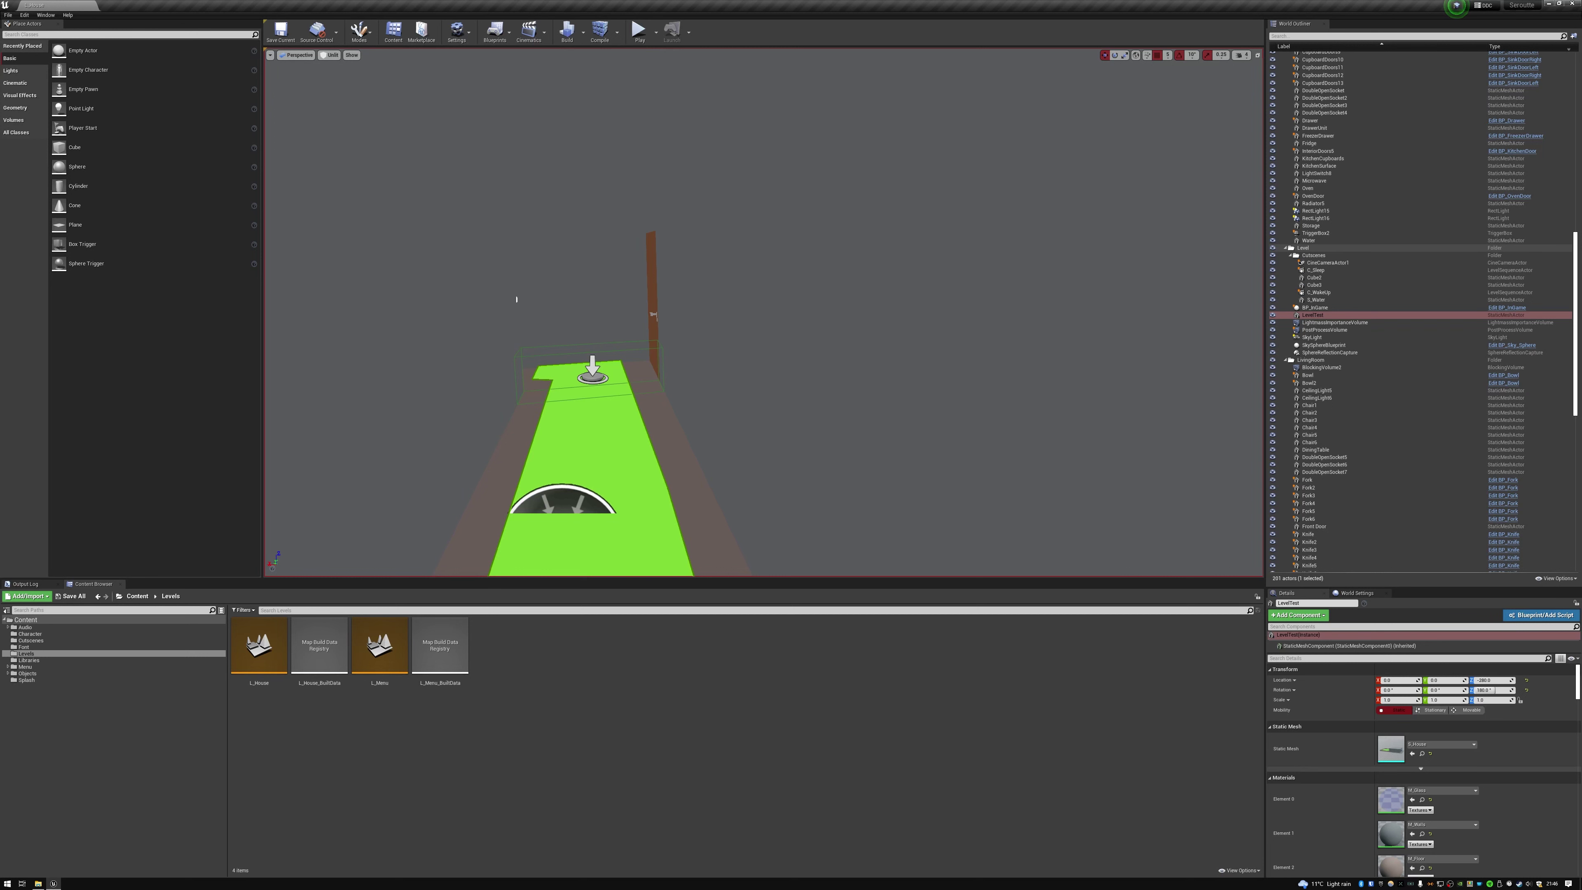
{"action": "middle_click_drag", "start_coordinate": [516, 300], "coordinate": [655, 288]}
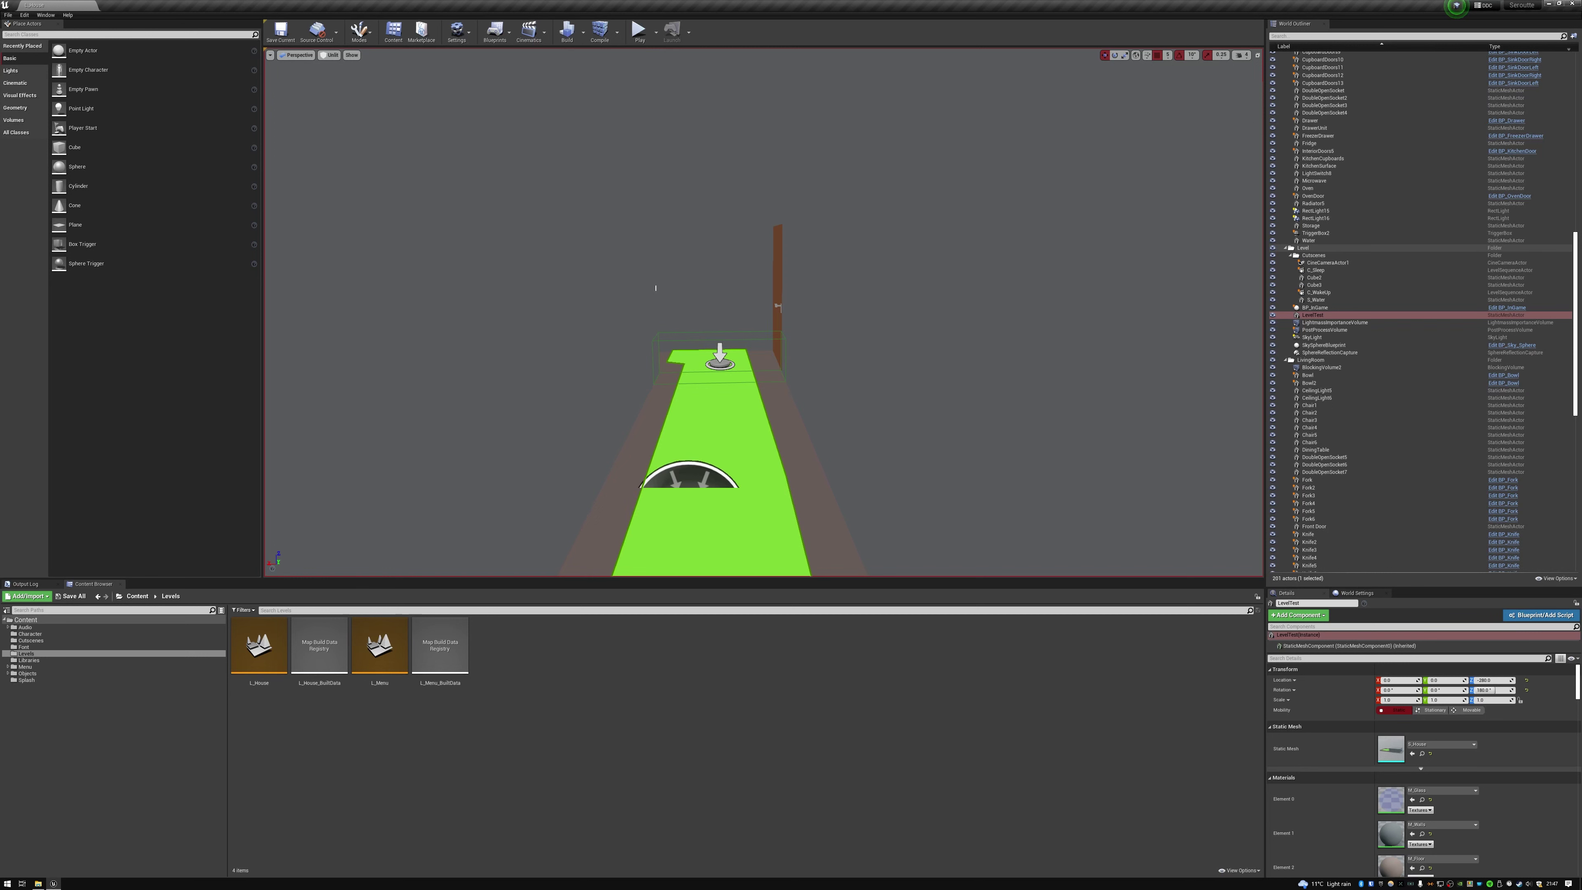
{"action": "mouse_move", "coordinate": [656, 288]}
{"action": "middle_mouse_down"}
{"action": "mouse_move", "coordinate": [647, 357]}
{"action": "mouse_move", "coordinate": [689, 213]}
{"action": "middle_mouse_up"}
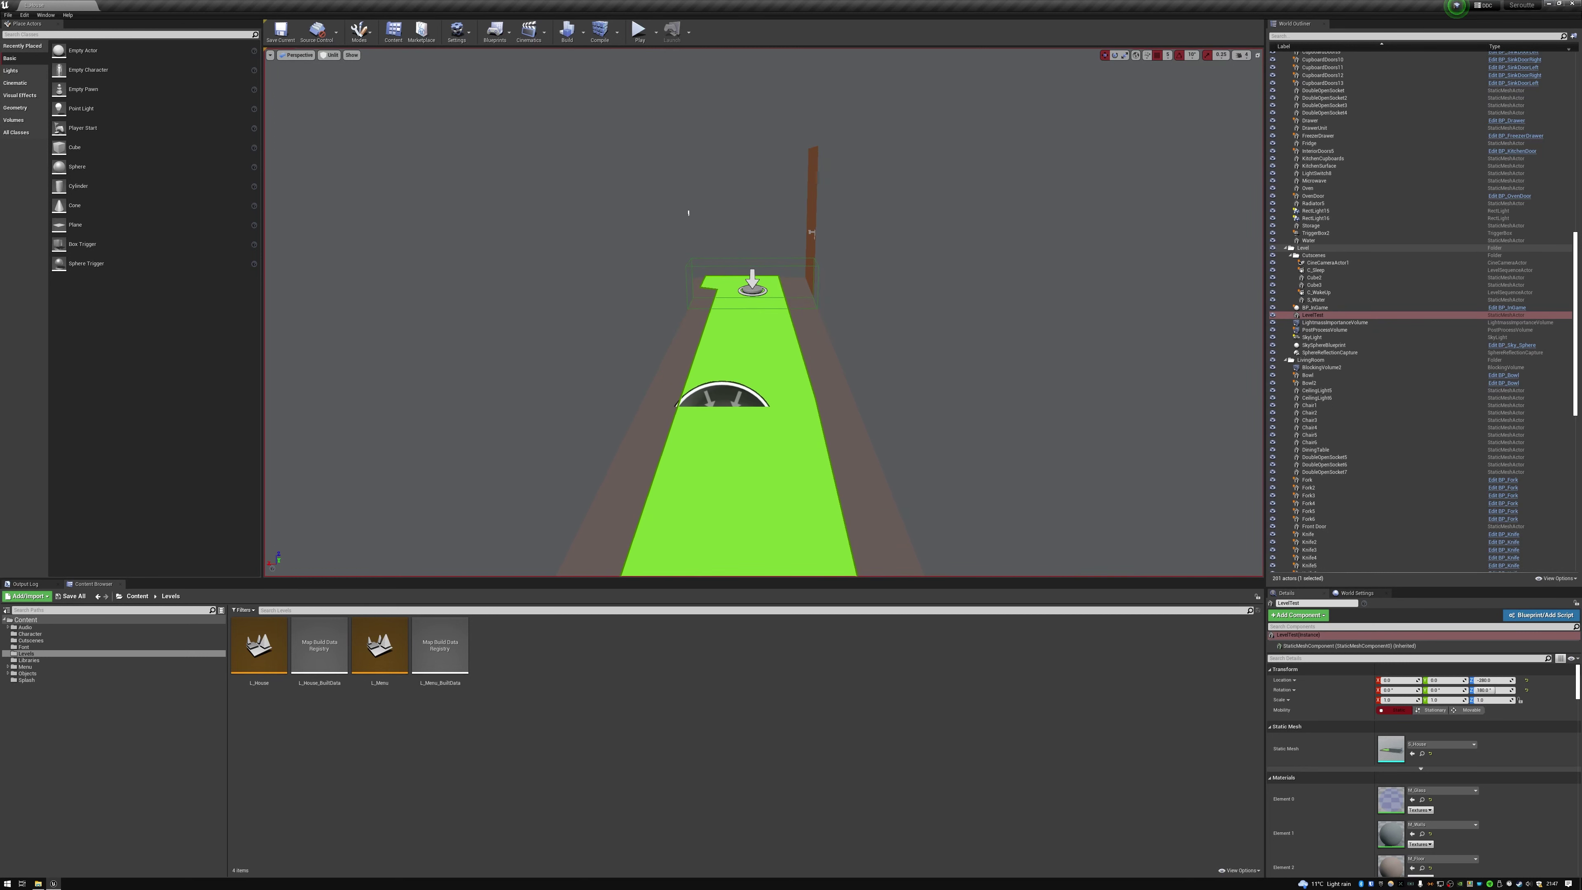
Tour from the hallway to the outside of the house and view the monsters standing along its exterior
{"action": "key", "text": "w"}
{"action": "right_click_drag", "start_coordinate": [764, 312], "coordinate": [1028, 272]}
{"action": "key", "text": "w"}
{"action": "mouse_move", "coordinate": [650, 384]}
{"action": "right_mouse_down"}
{"action": "mouse_move", "coordinate": [494, 308]}
{"action": "mouse_move", "coordinate": [650, 384]}
{"action": "right_mouse_up"}
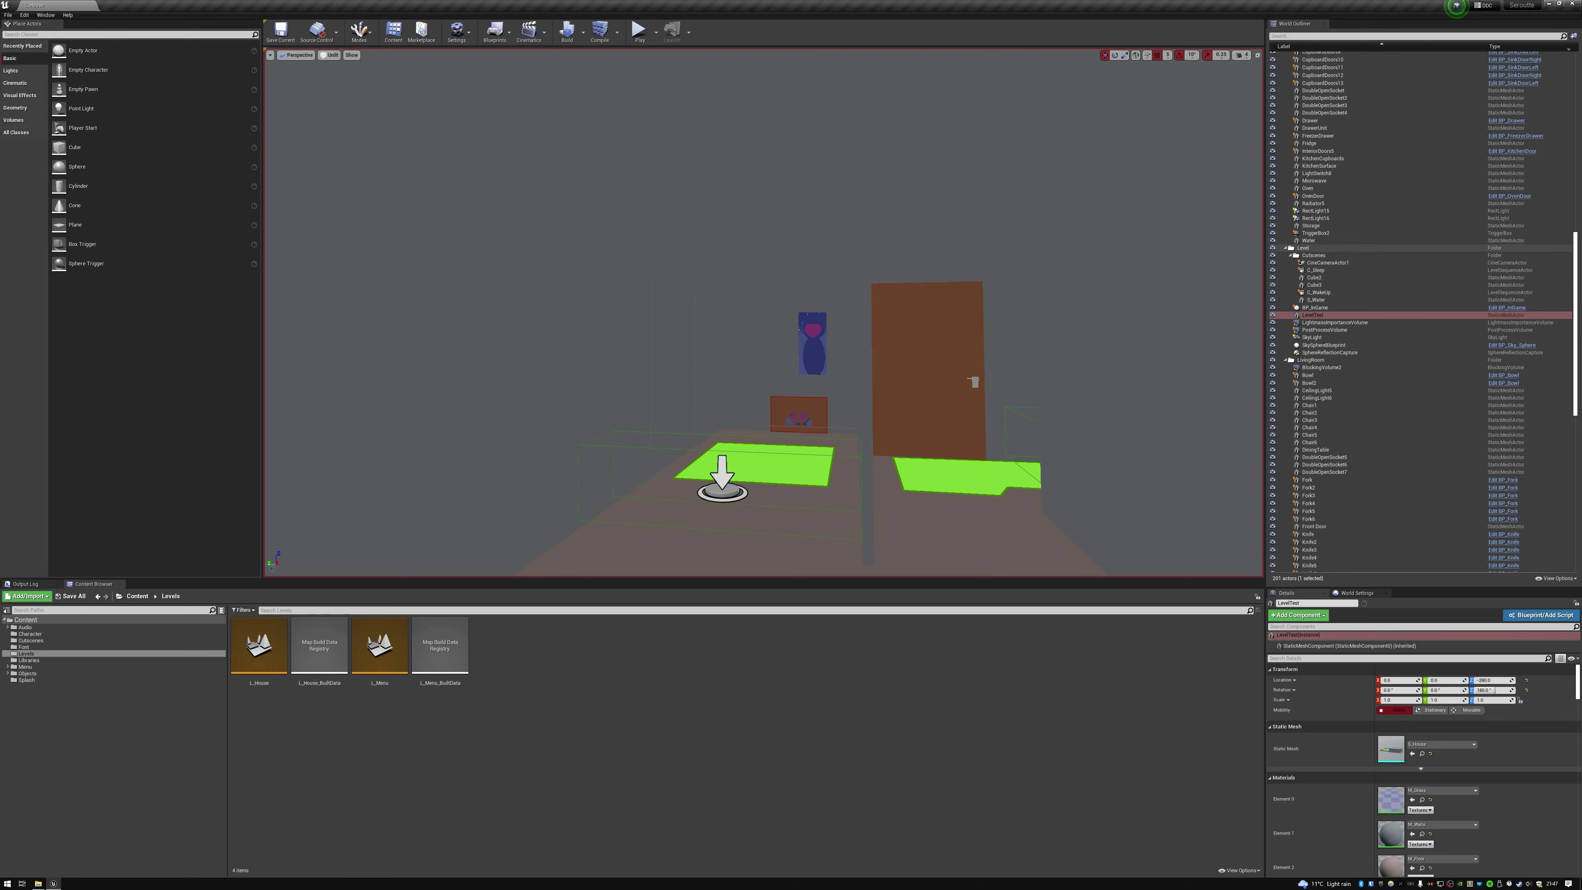
{"action": "key", "text": "w"}
{"action": "right_click_drag", "start_coordinate": [764, 312], "coordinate": [981, 315]}
{"action": "right_click_drag", "start_coordinate": [807, 360], "coordinate": [807, 360]}
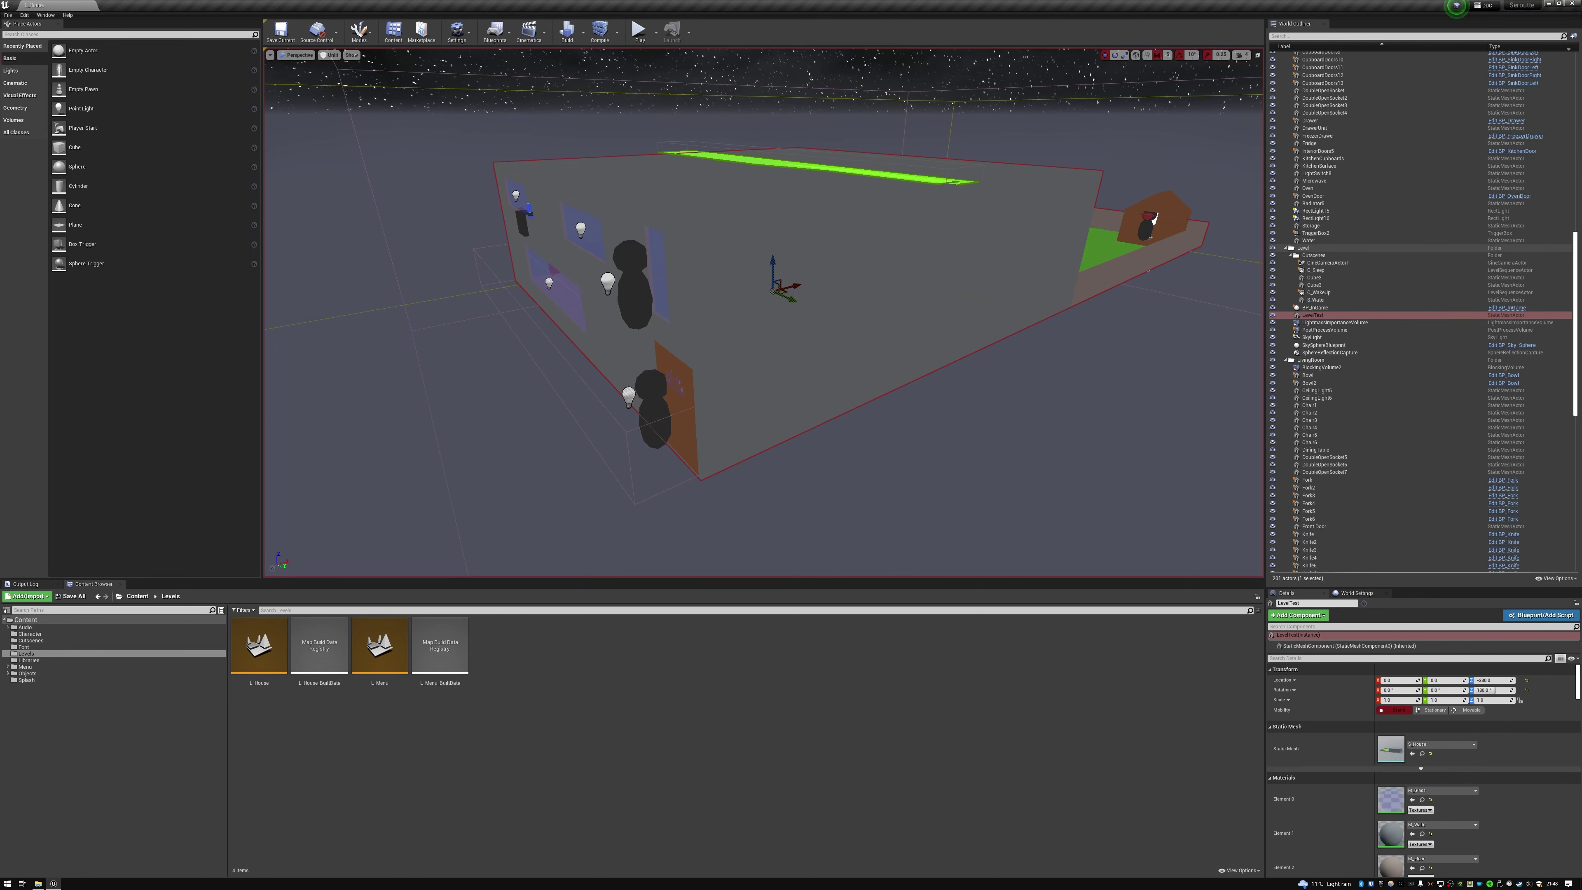
{"action": "key", "text": "w"}
{"action": "right_click_drag", "start_coordinate": [763, 311], "coordinate": [901, 218]}
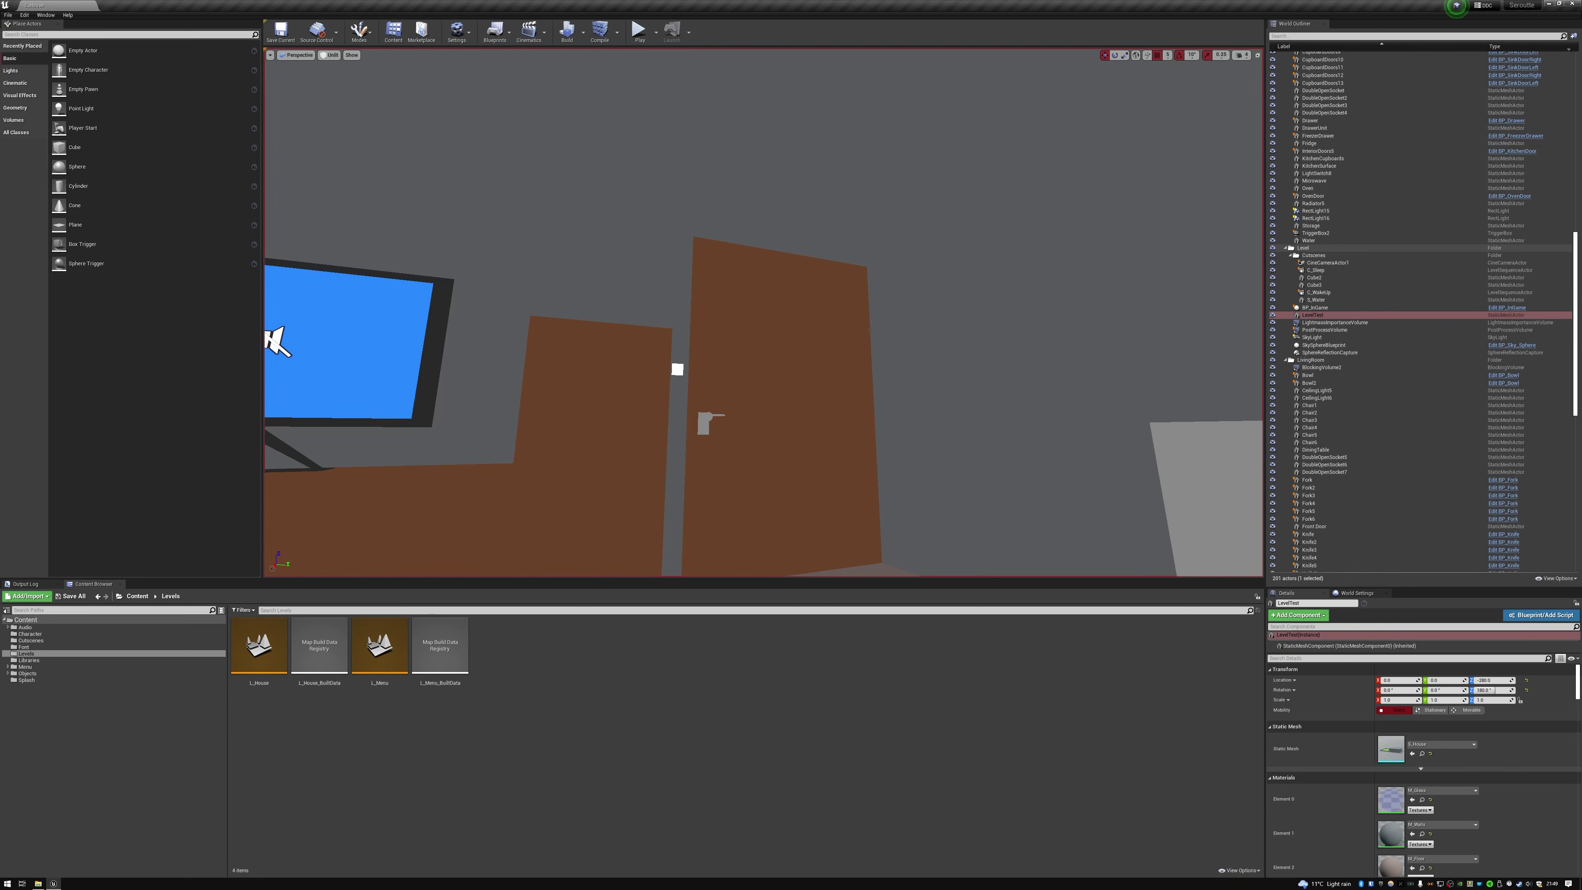
Inspect the cutscene water bottle placed on the outside wall of the house
{"action": "right_click_drag", "start_coordinate": [764, 312], "coordinate": [992, 344]}
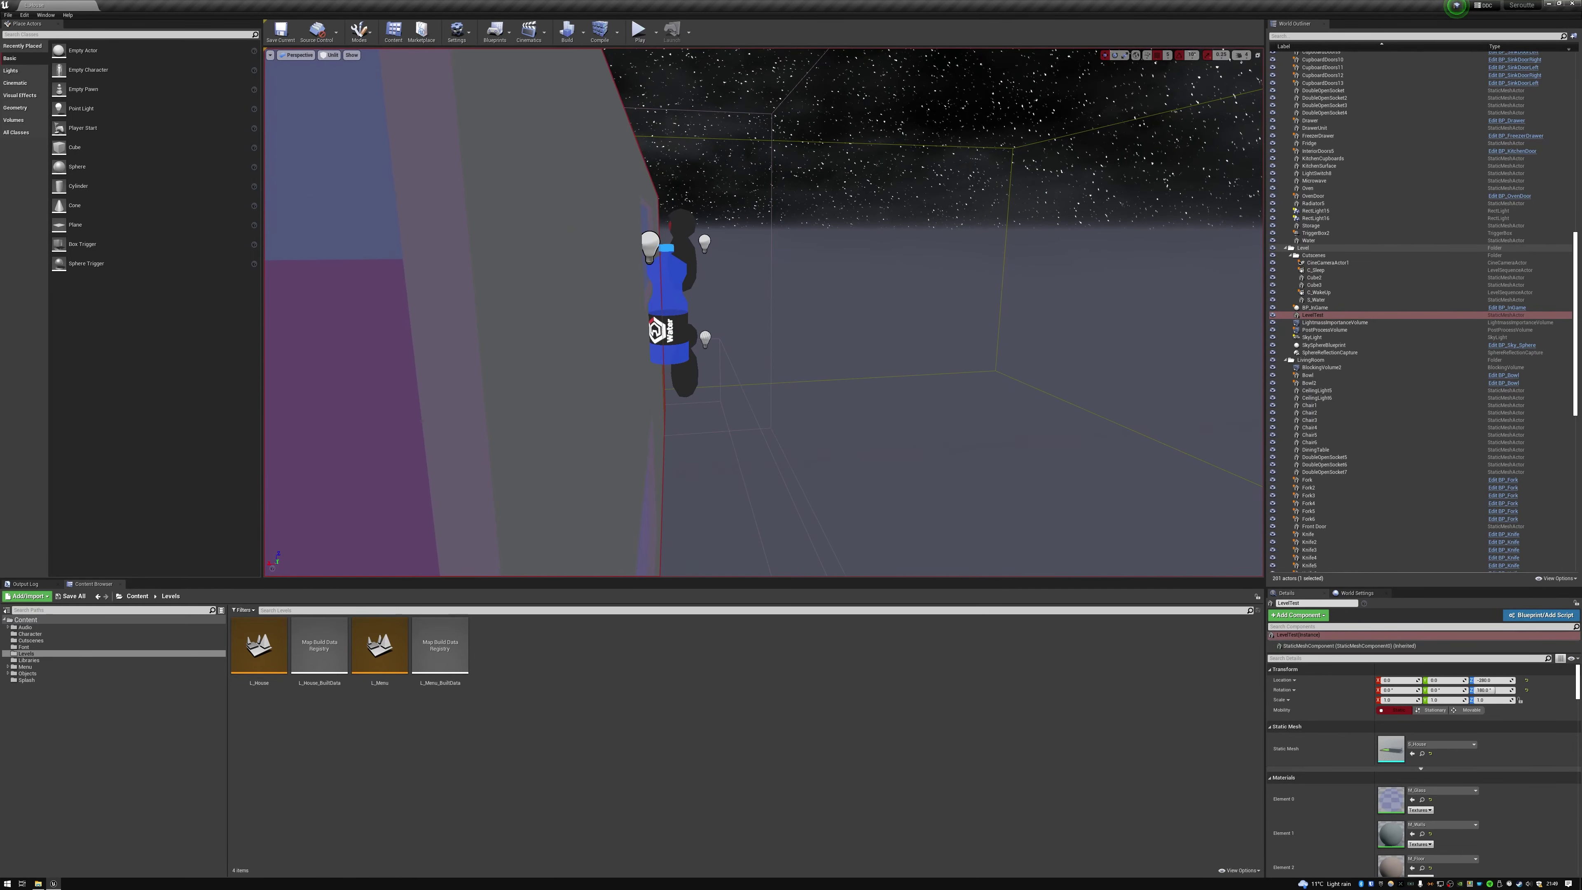
{"action": "left_click", "coordinate": [663, 331]}
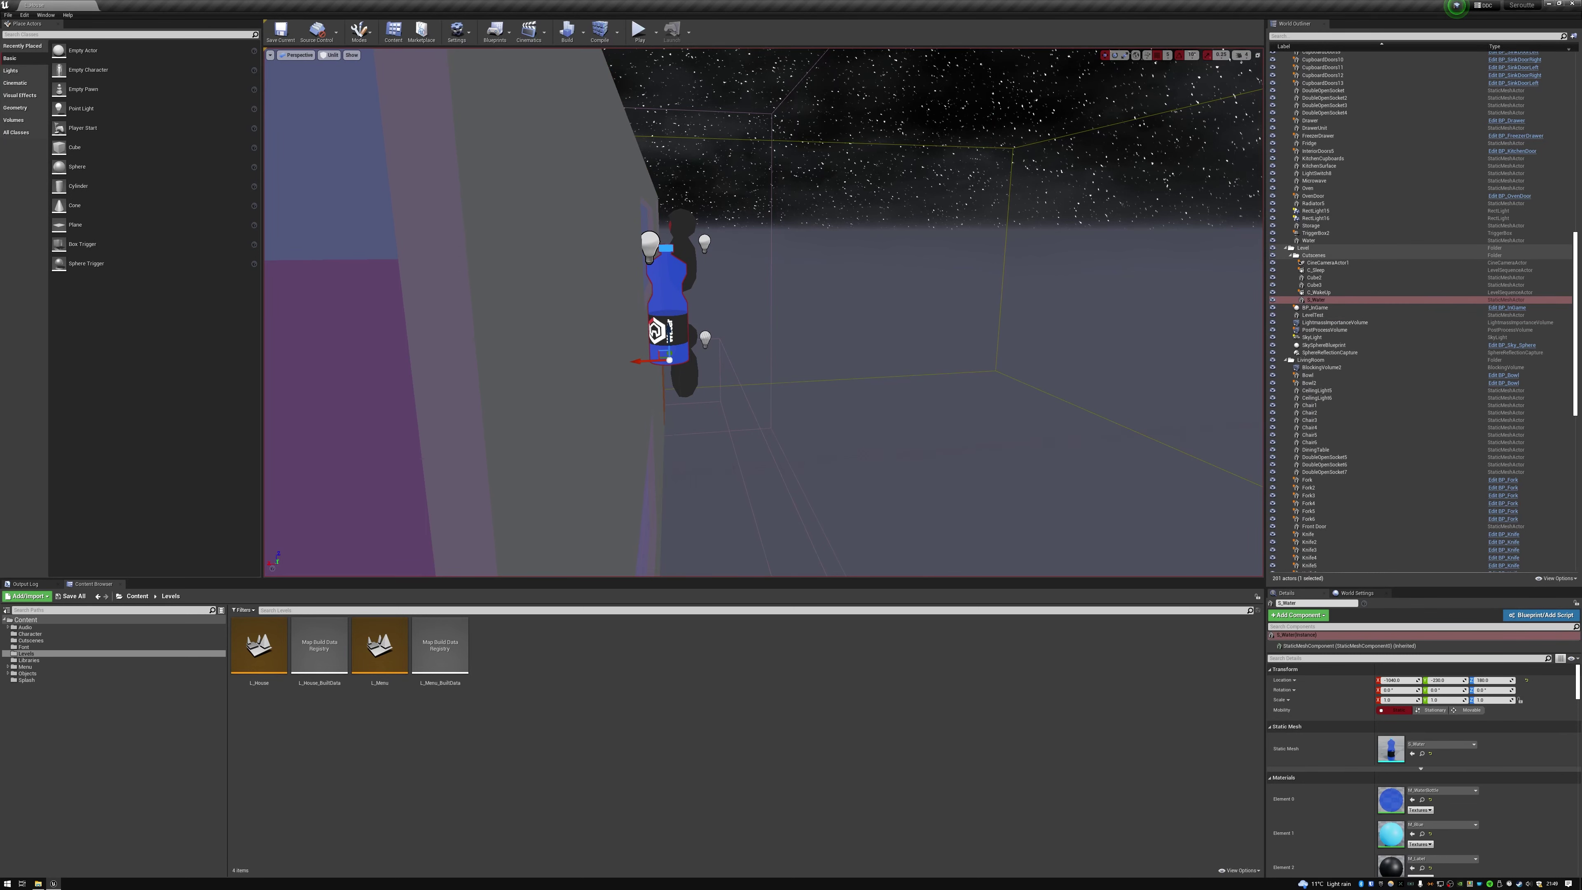
{"action": "right_click_drag", "start_coordinate": [663, 331], "coordinate": [599, 418]}
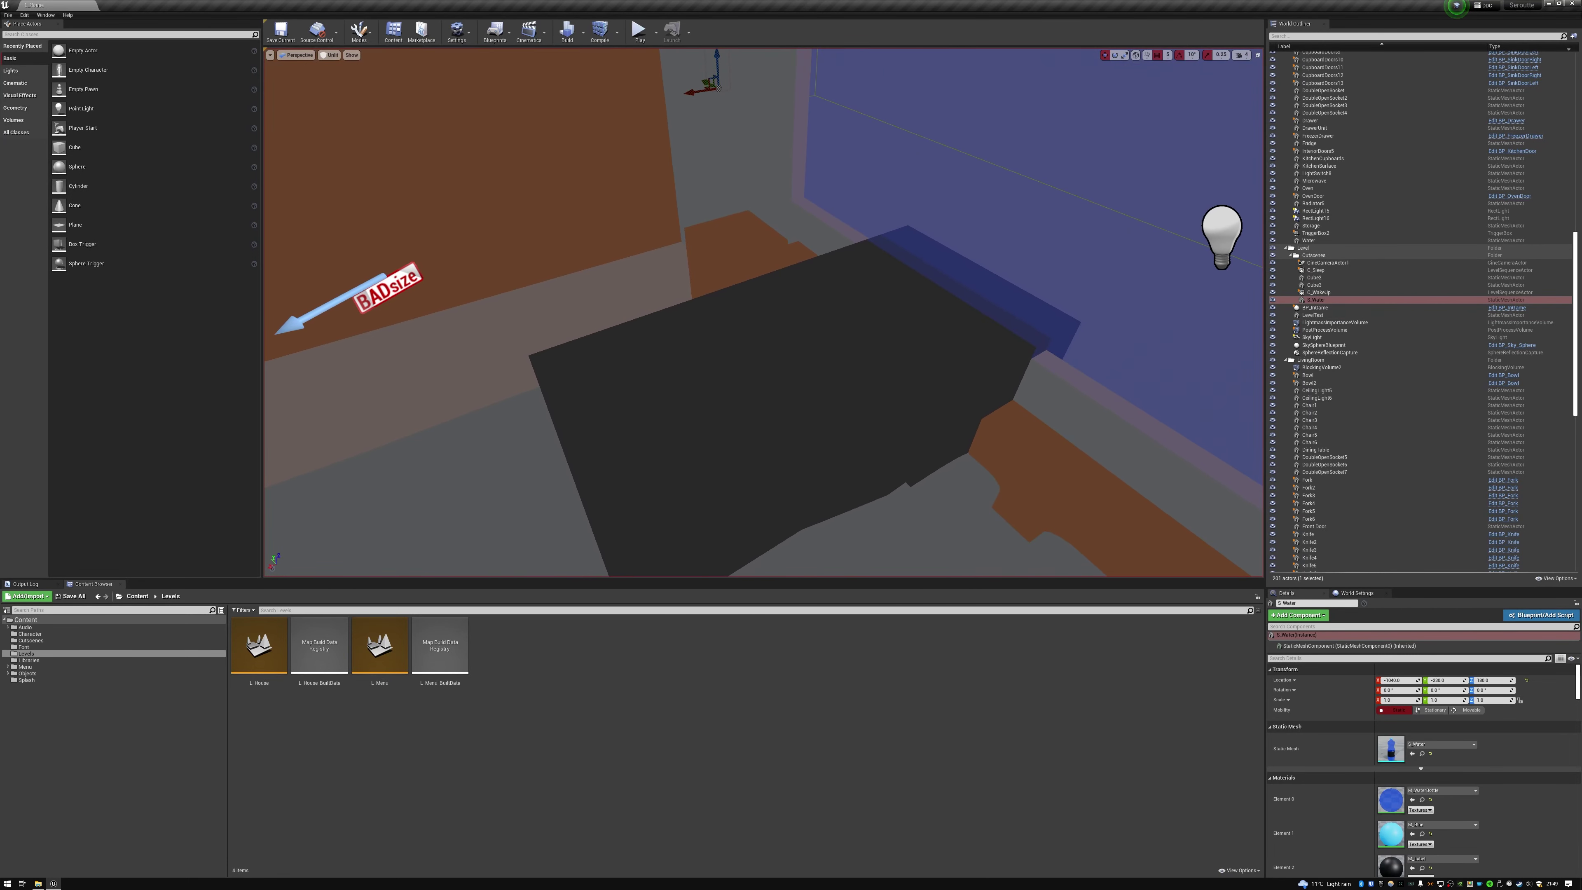
{"action": "right_click_drag", "start_coordinate": [607, 236], "coordinate": [590, 228]}
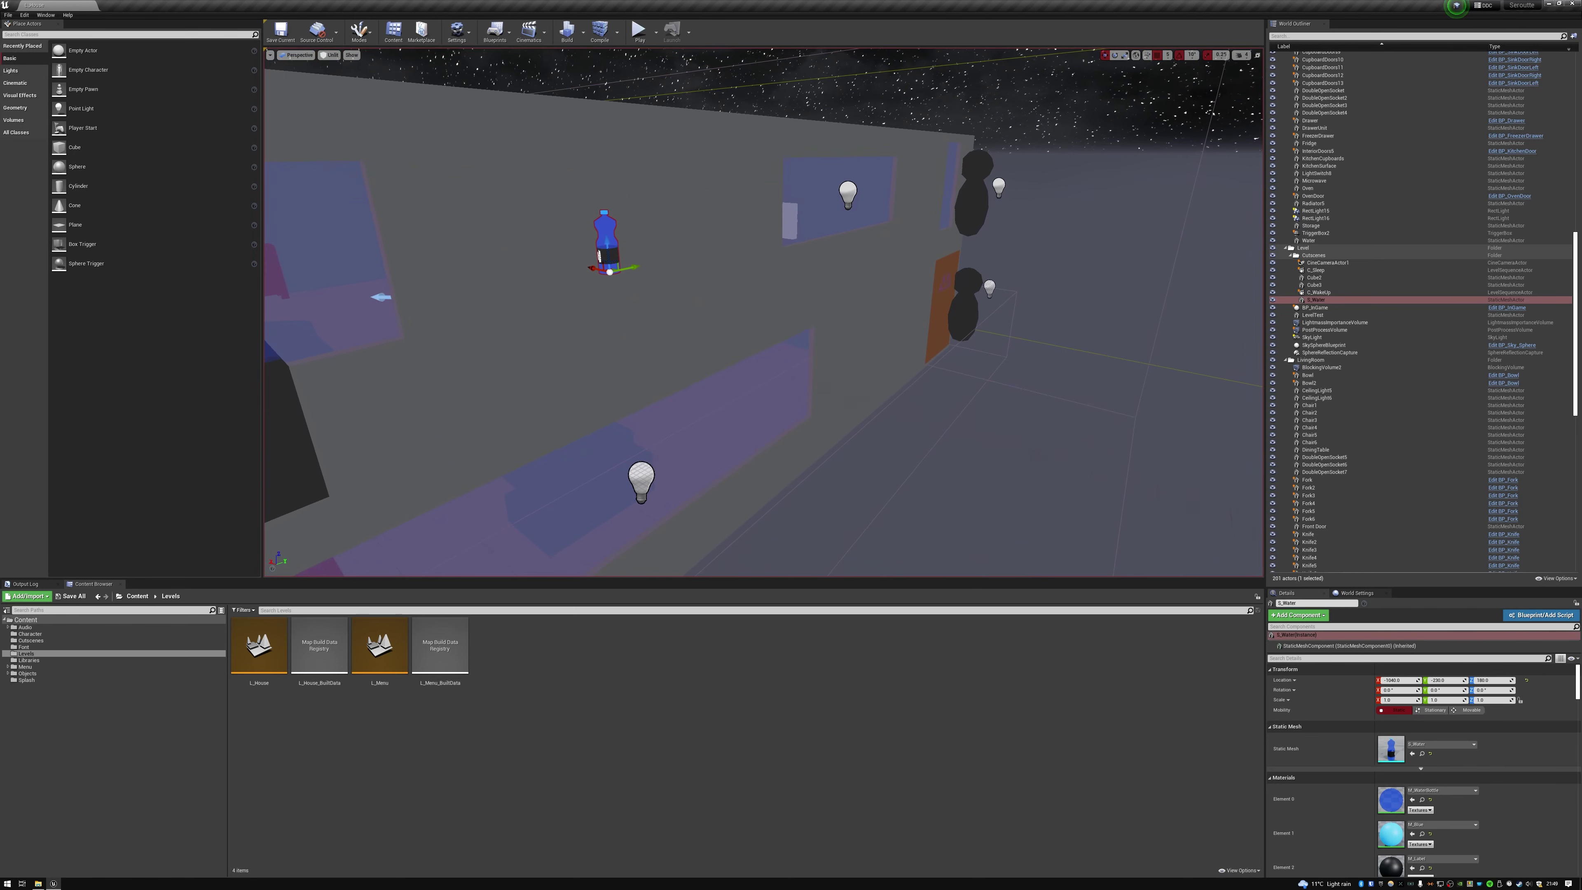
{"action": "left_click", "coordinate": [1059, 224]}
{"action": "right_click_drag", "start_coordinate": [1059, 224], "coordinate": [912, 228]}
{"action": "right_click_drag", "start_coordinate": [969, 130], "coordinate": [971, 130]}
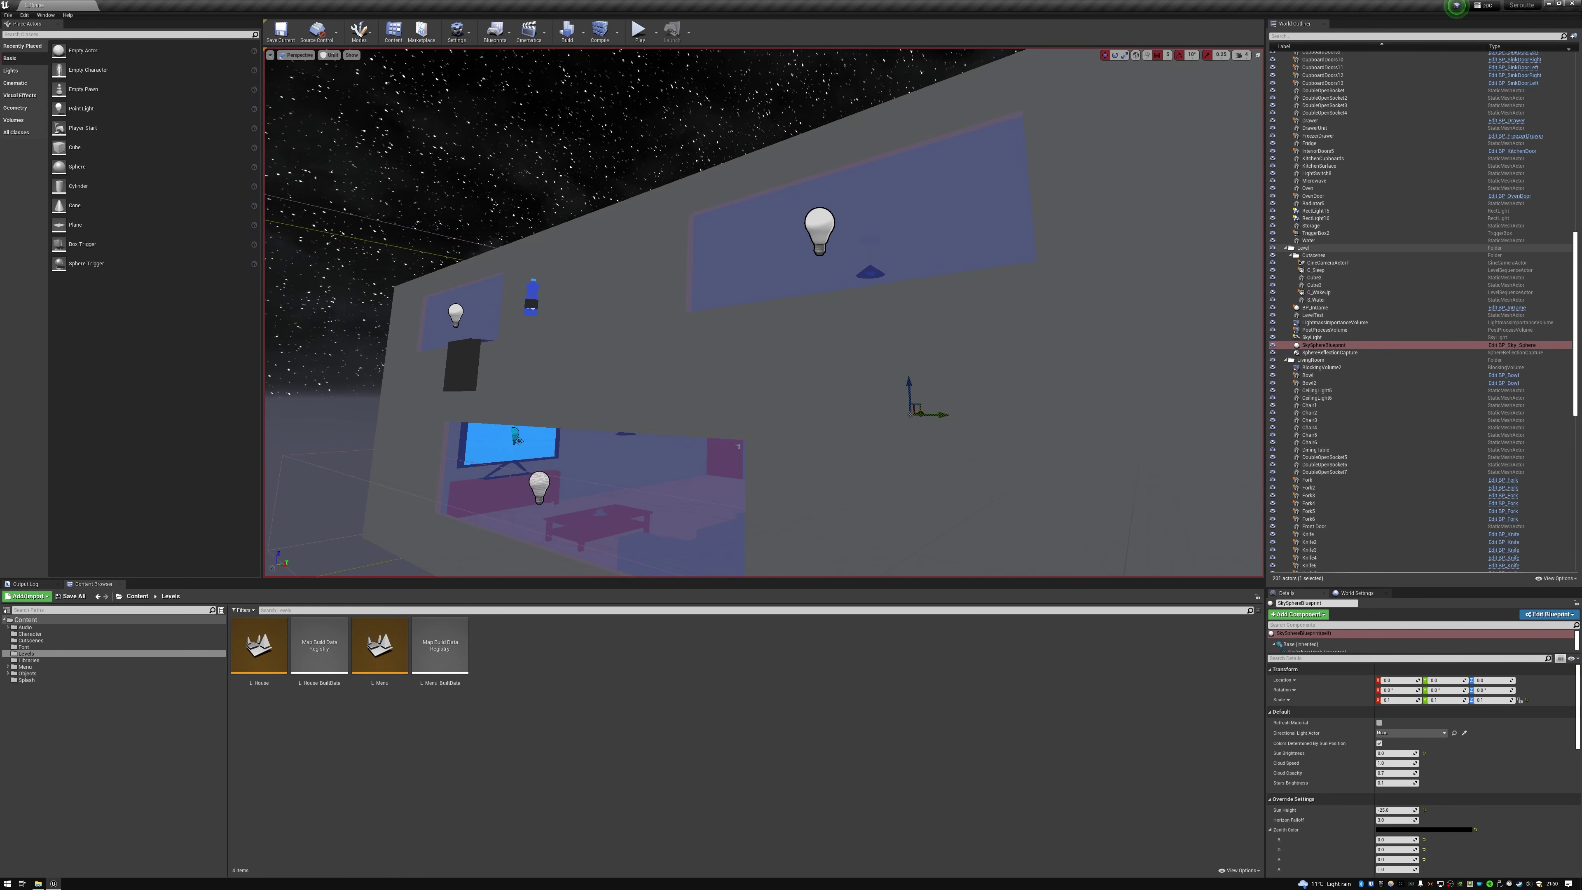
View the shed monster's face up close and open the Monster folder inside Objects
{"action": "right_click_drag", "start_coordinate": [764, 312], "coordinate": [735, 399]}
{"action": "key", "text": "w"}
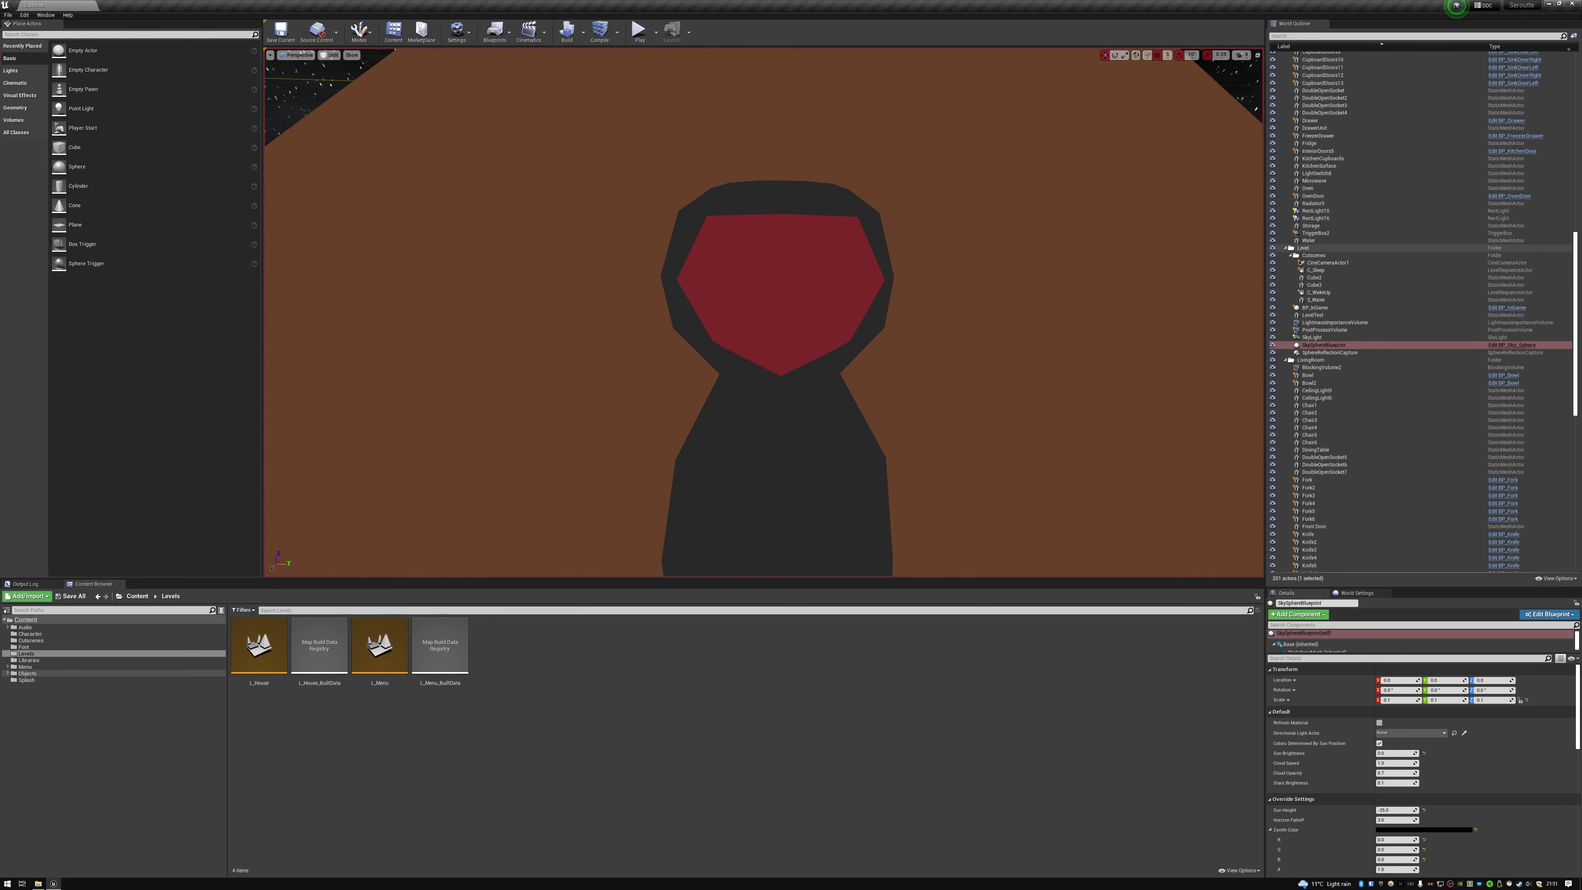
{"action": "left_click", "coordinate": [26, 674]}
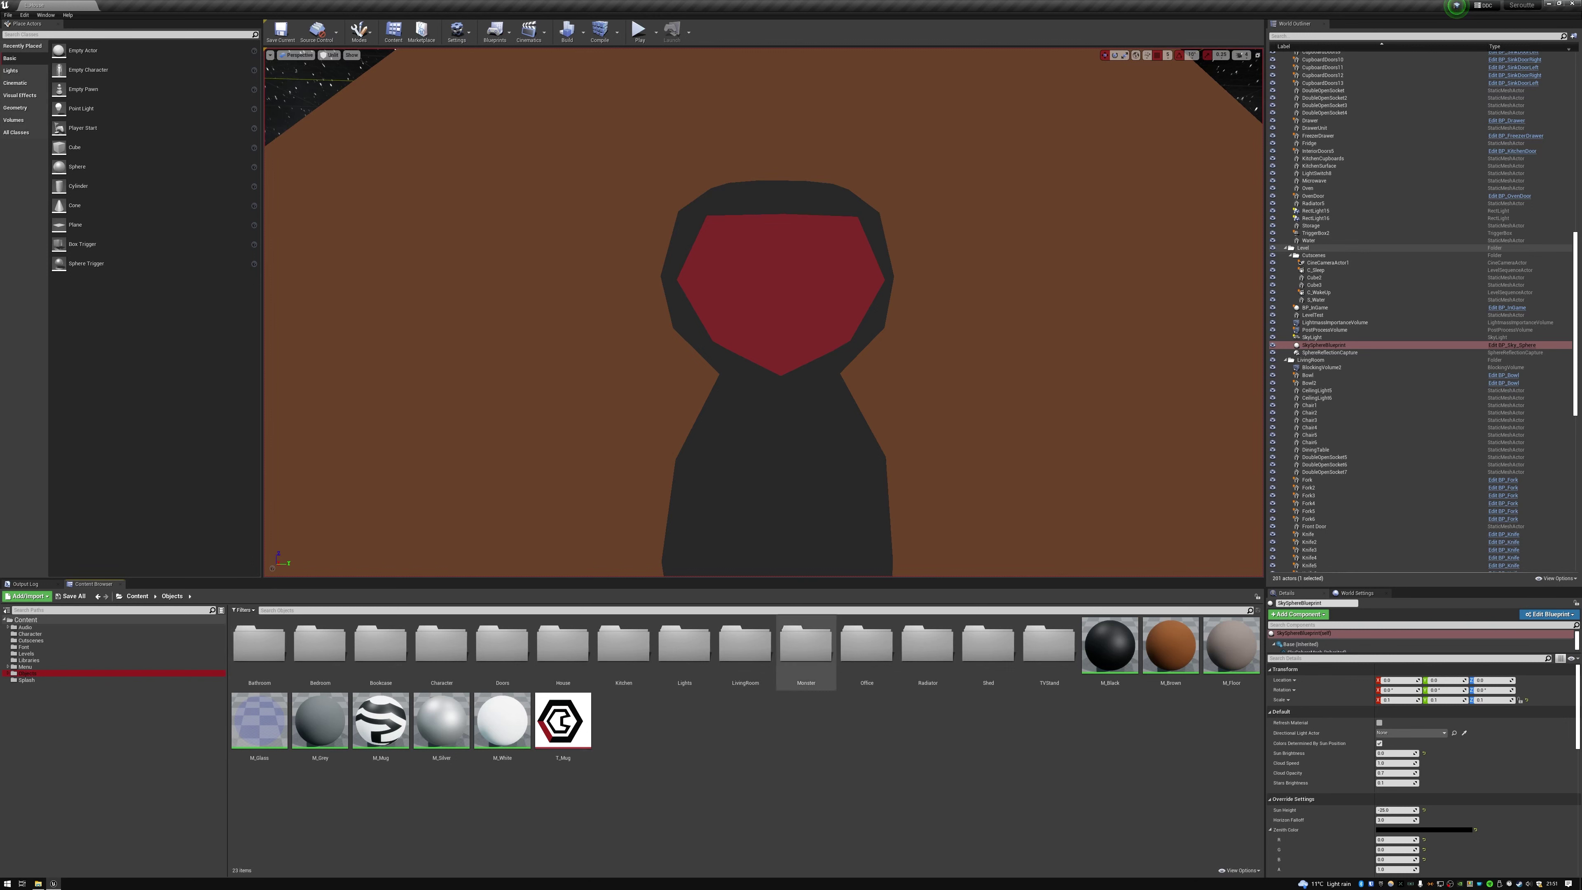
{"action": "double_click", "coordinate": [806, 645]}
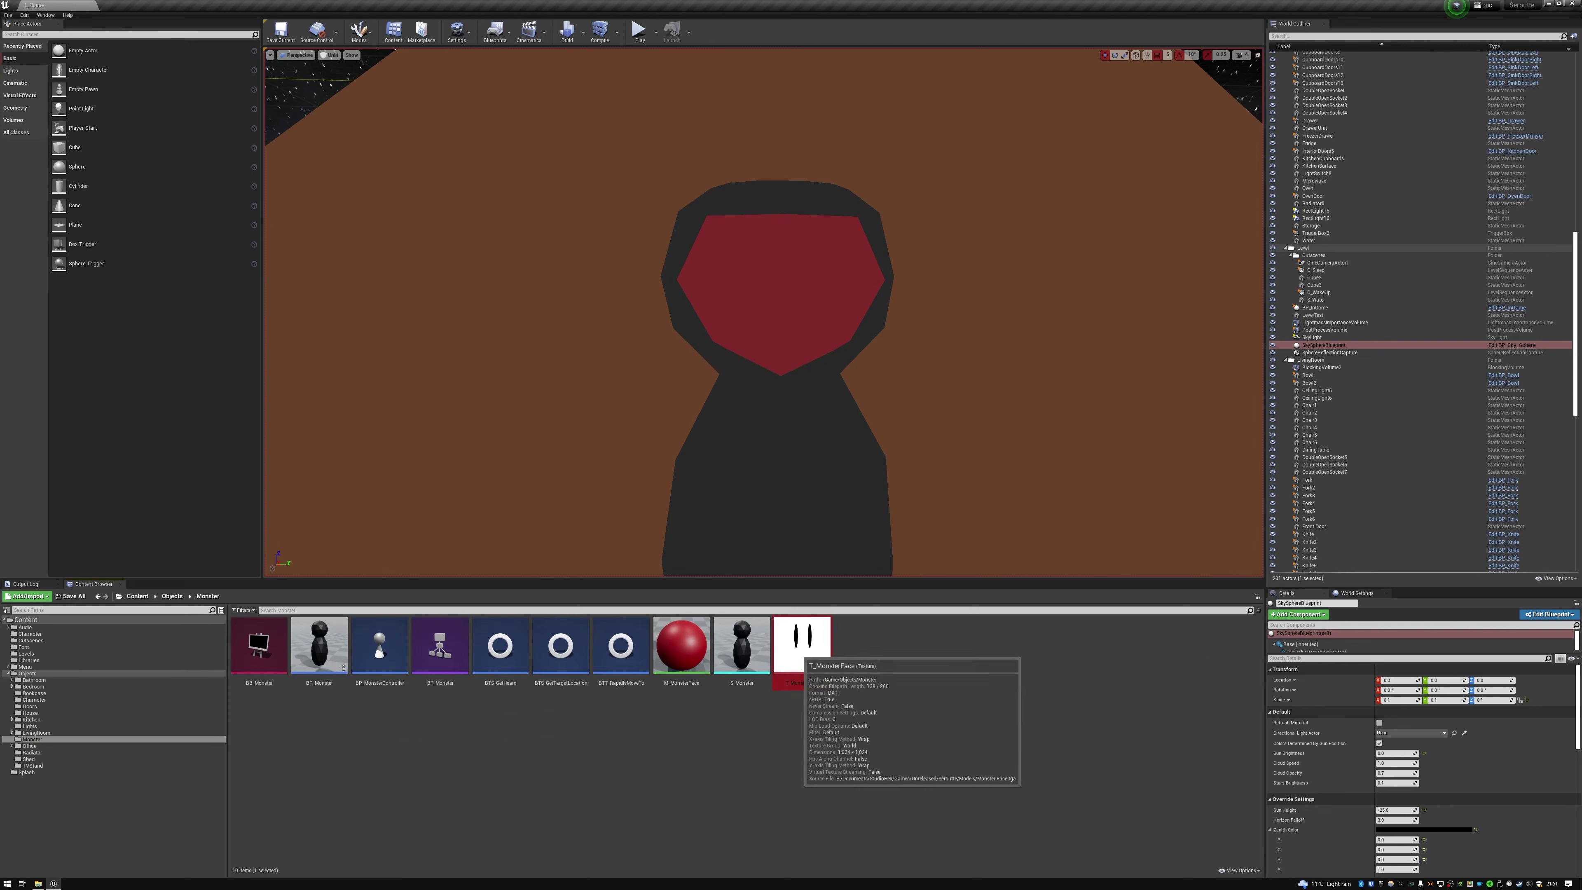
Try to apply the T_MonsterFace texture to the face material slot of the shed monster
{"action": "left_click", "coordinate": [806, 646]}
{"action": "left_click", "coordinate": [780, 311]}
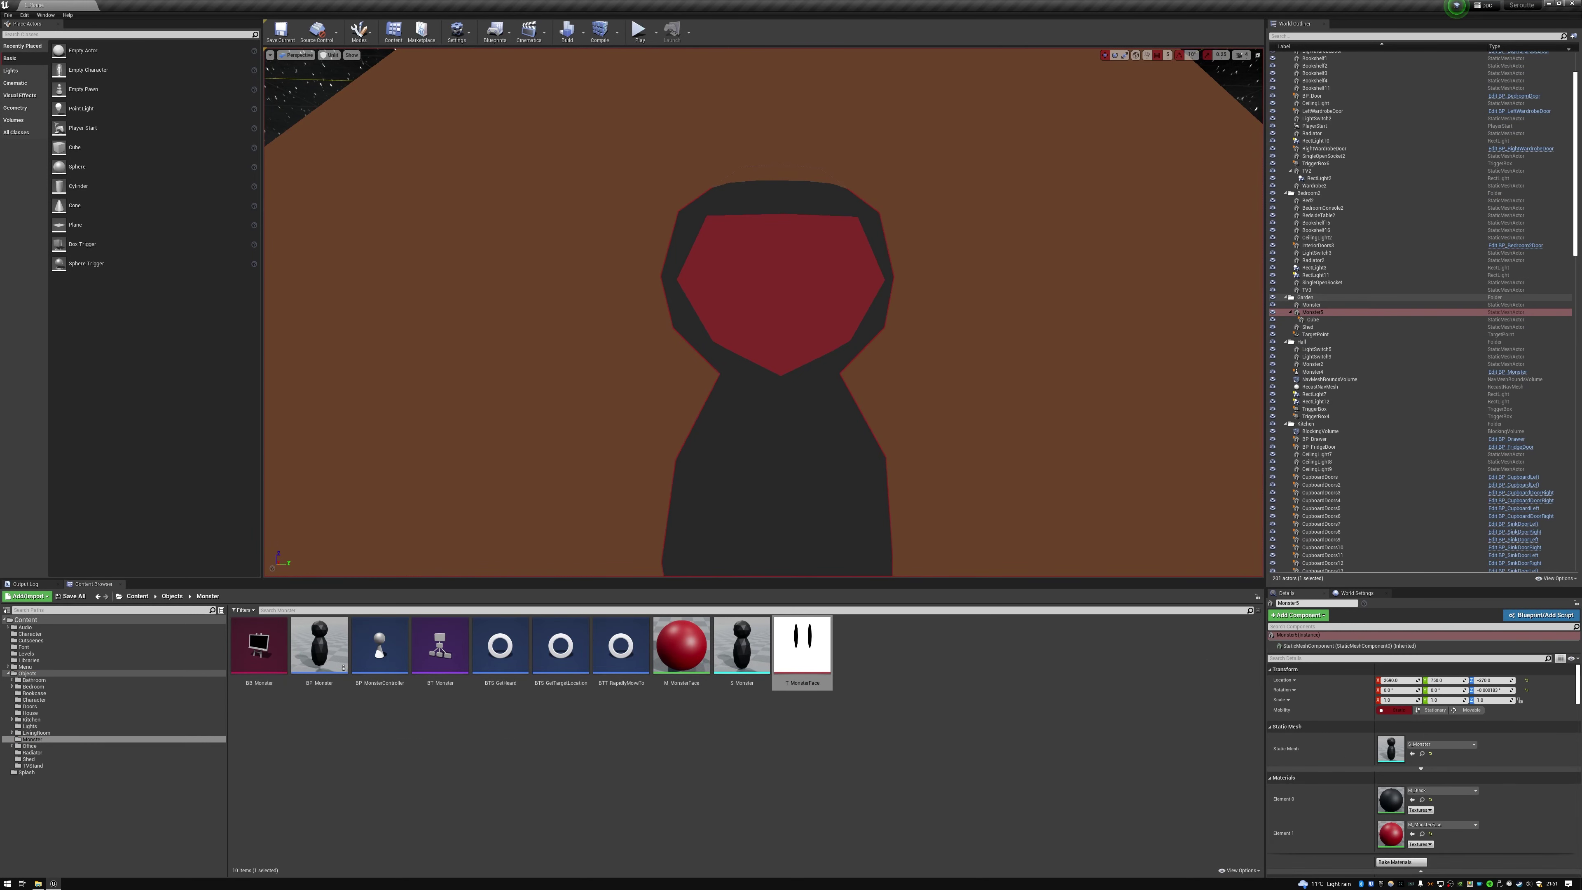
{"action": "left_click_drag", "start_coordinate": [803, 648], "coordinate": [1403, 838]}
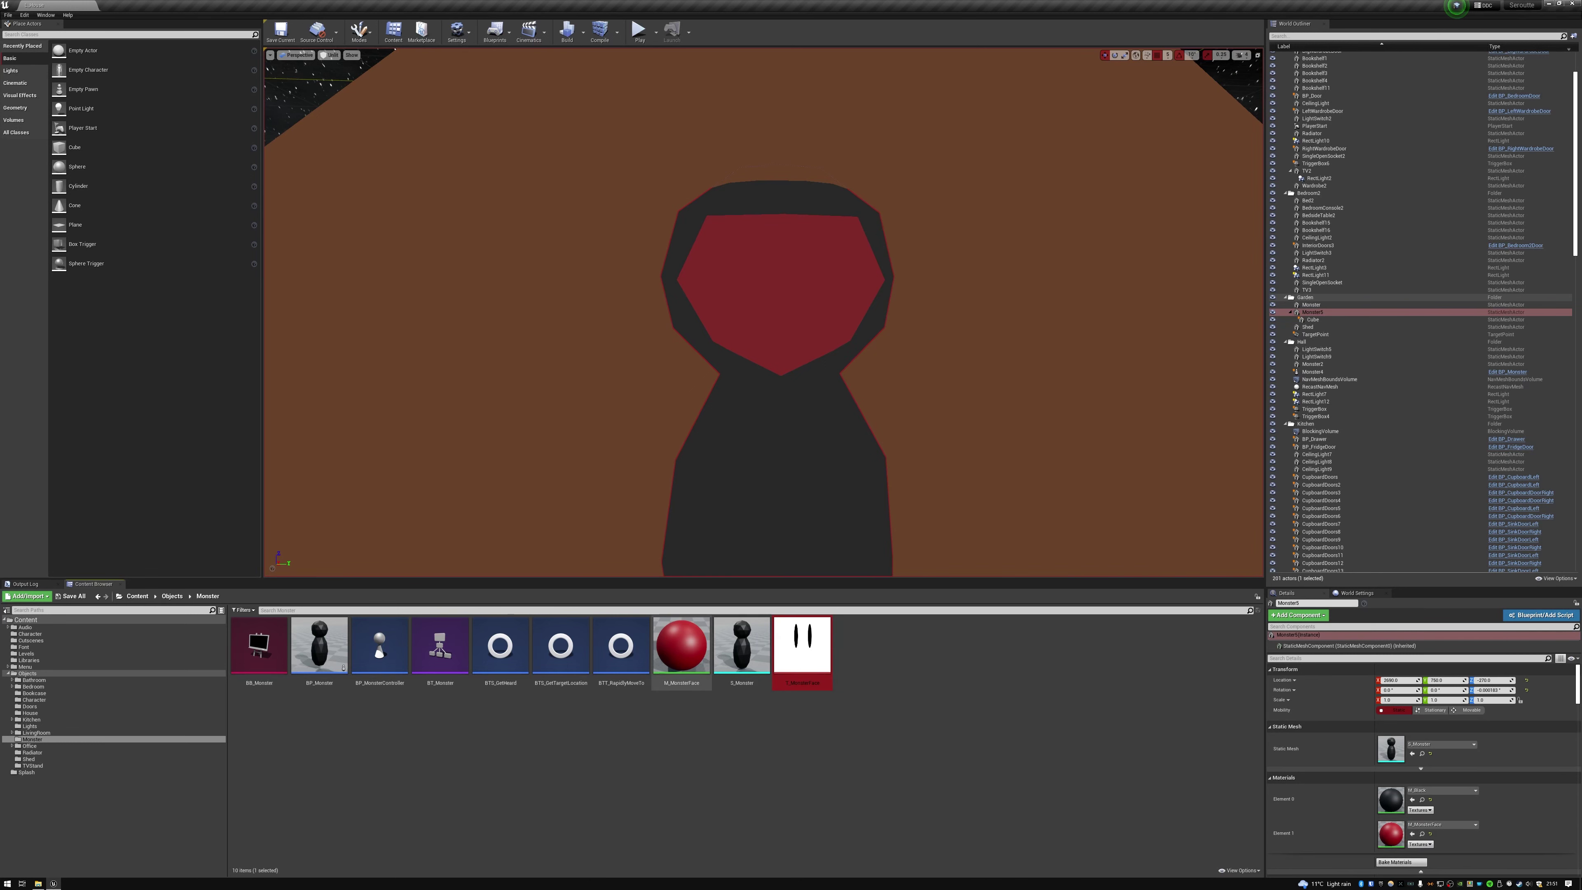
Open the M_MonsterFace material, add T_MonsterFace to its graph as a second texture sample, and delete that sample
{"action": "double_click", "coordinate": [681, 648]}
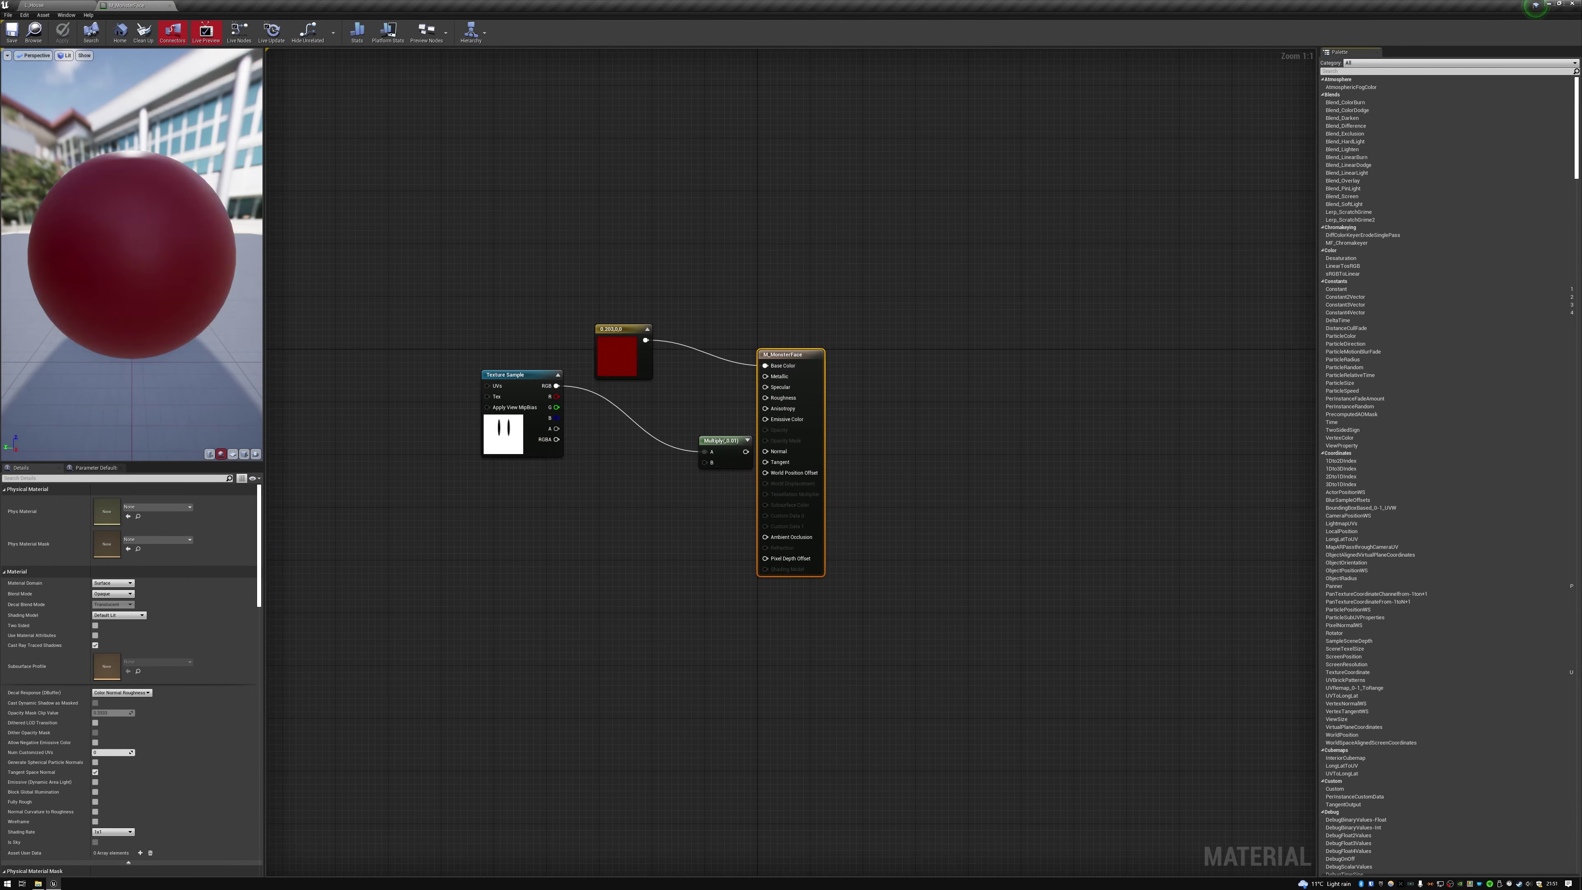
{"action": "left_click", "coordinate": [49, 5]}
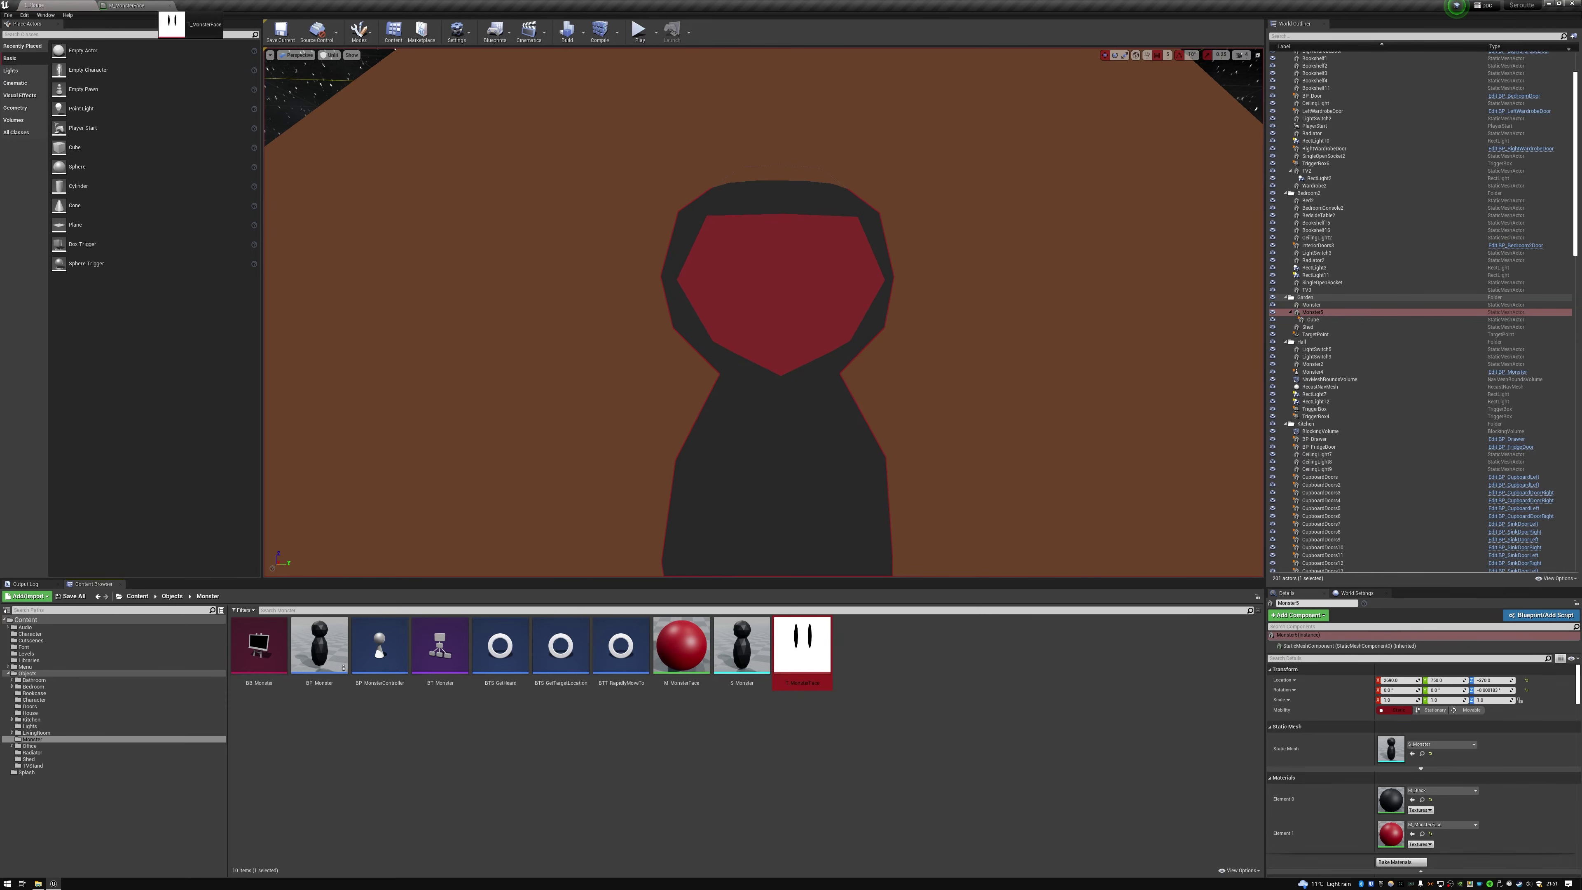
{"action": "left_click", "coordinate": [136, 6]}
{"action": "left_click_drag", "start_coordinate": [469, 411], "coordinate": [513, 534]}
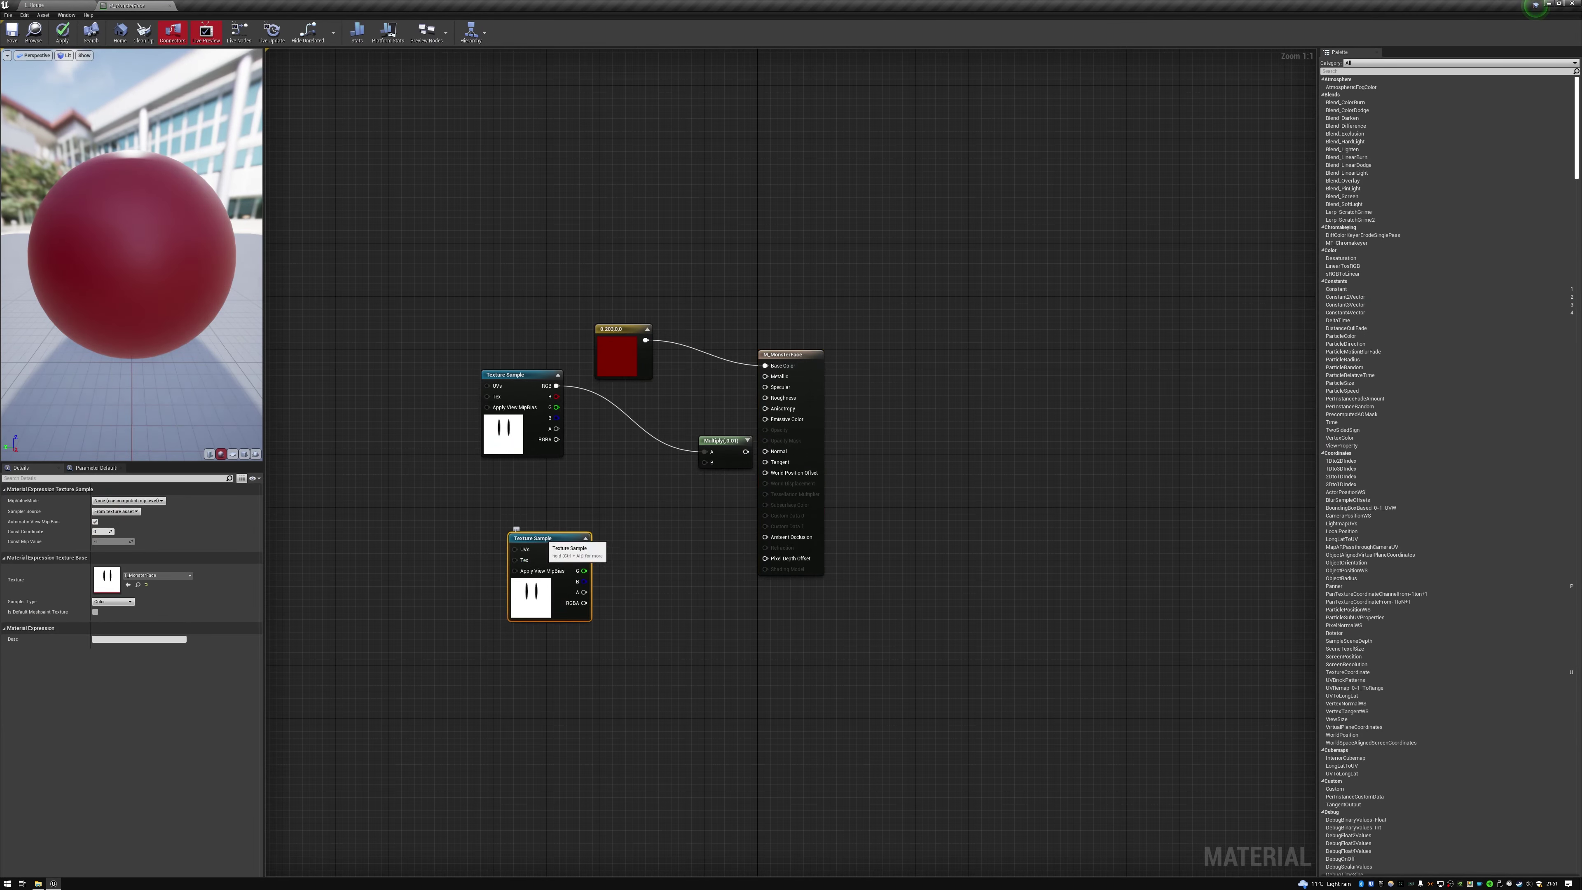
{"action": "key", "text": "Delete"}
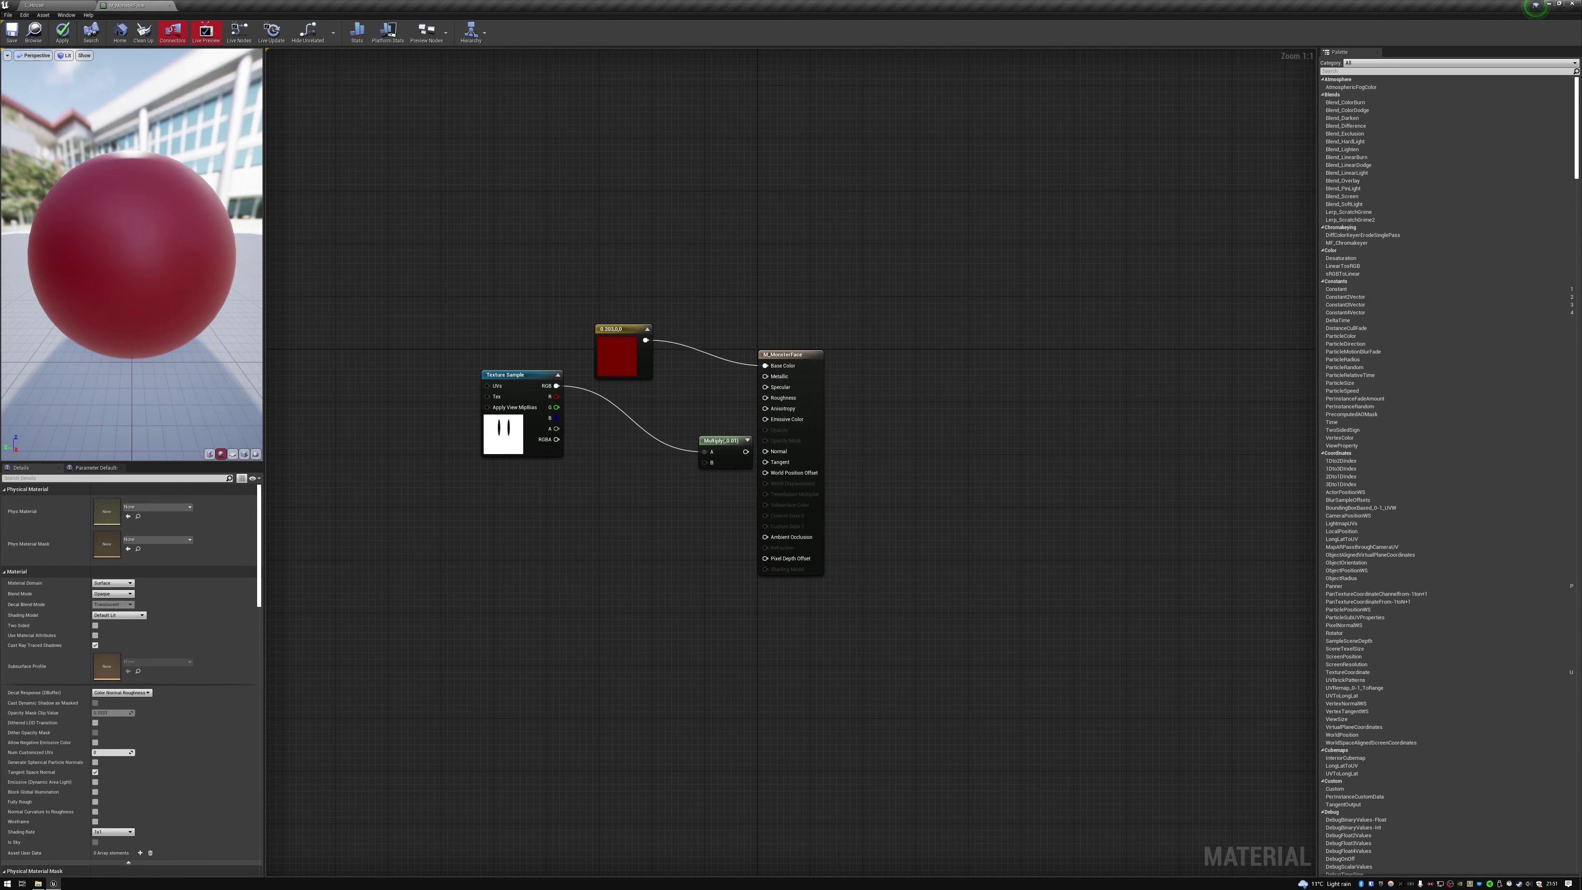
Connect the texture sample's RGB output to Base Color, apply the material and check it on the shed monster
{"action": "left_click_drag", "start_coordinate": [557, 386], "coordinate": [765, 366]}
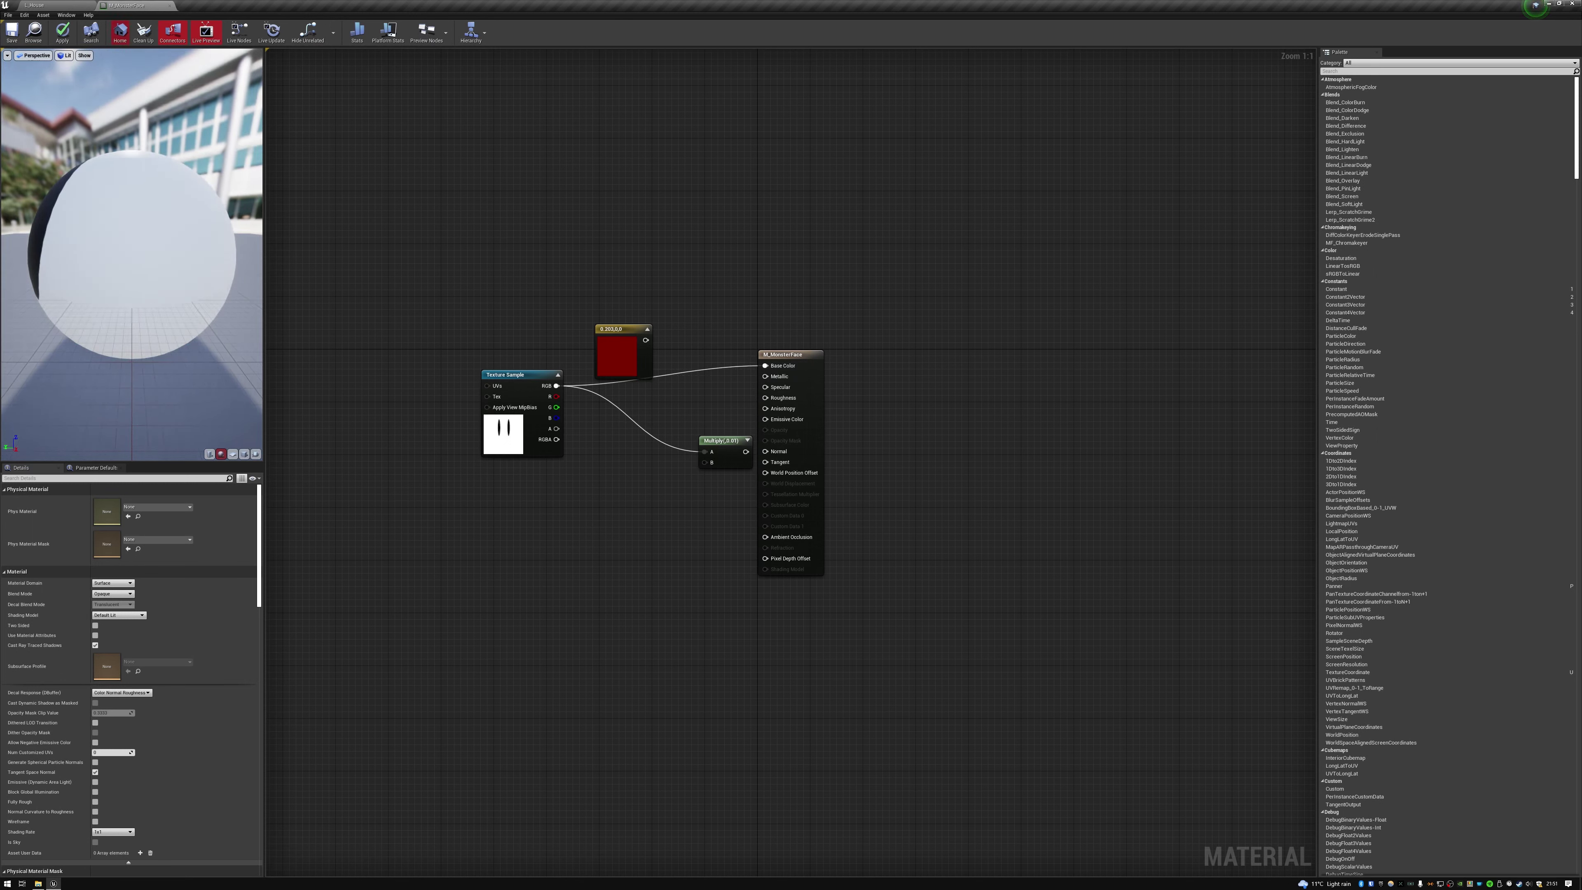
{"action": "left_click", "coordinate": [62, 33]}
{"action": "left_click", "coordinate": [47, 6]}
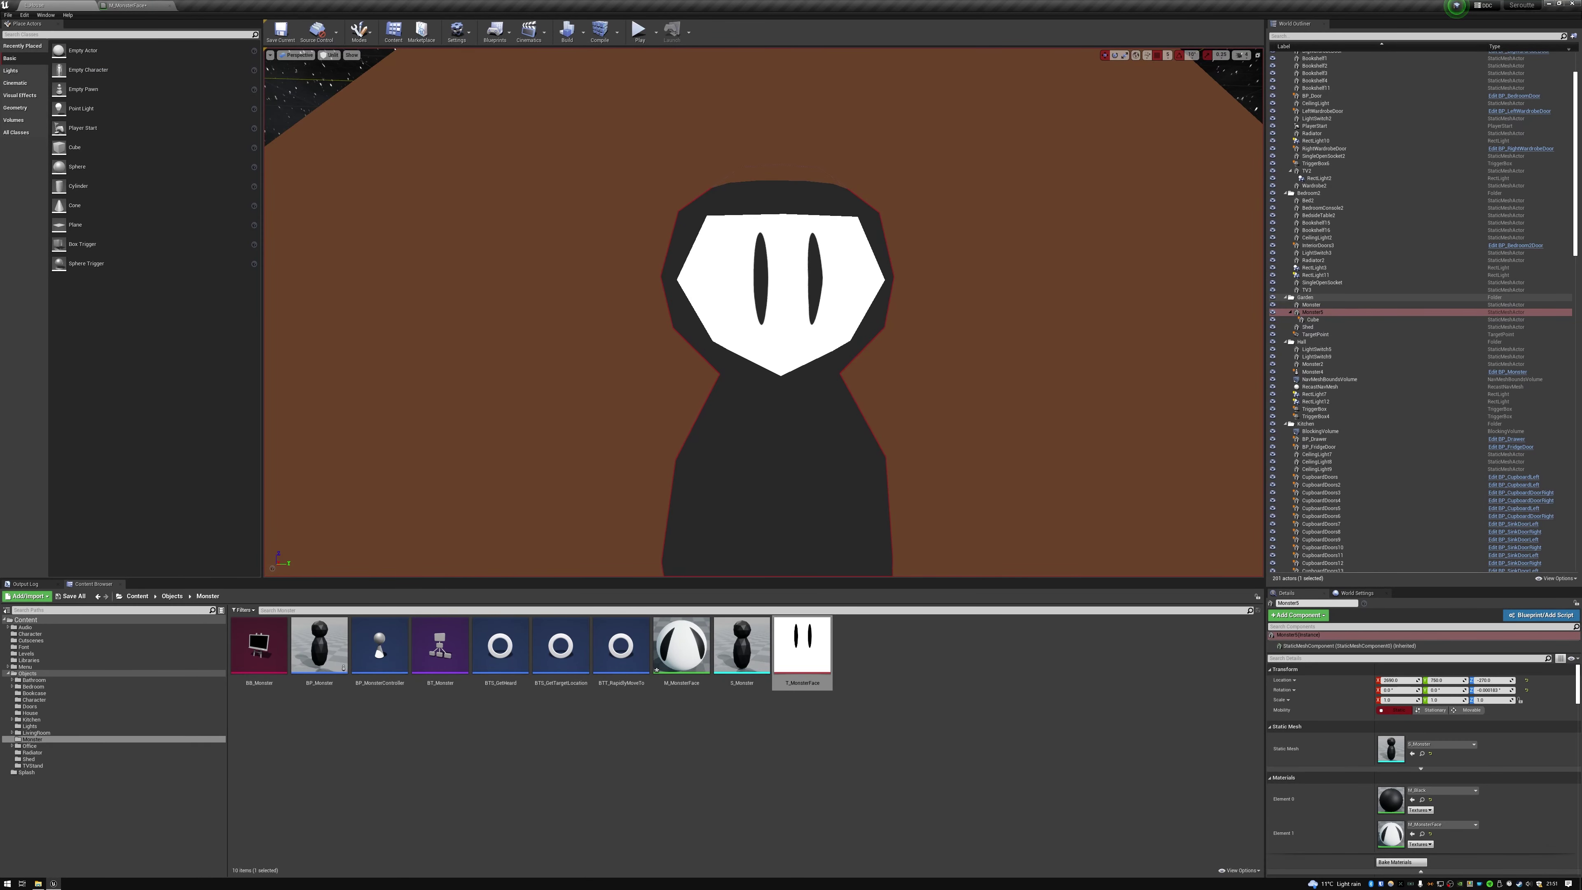
Multiply the face texture with the red colour, feed the result into Base Color, and apply it to the monster
{"action": "left_click", "coordinate": [133, 6]}
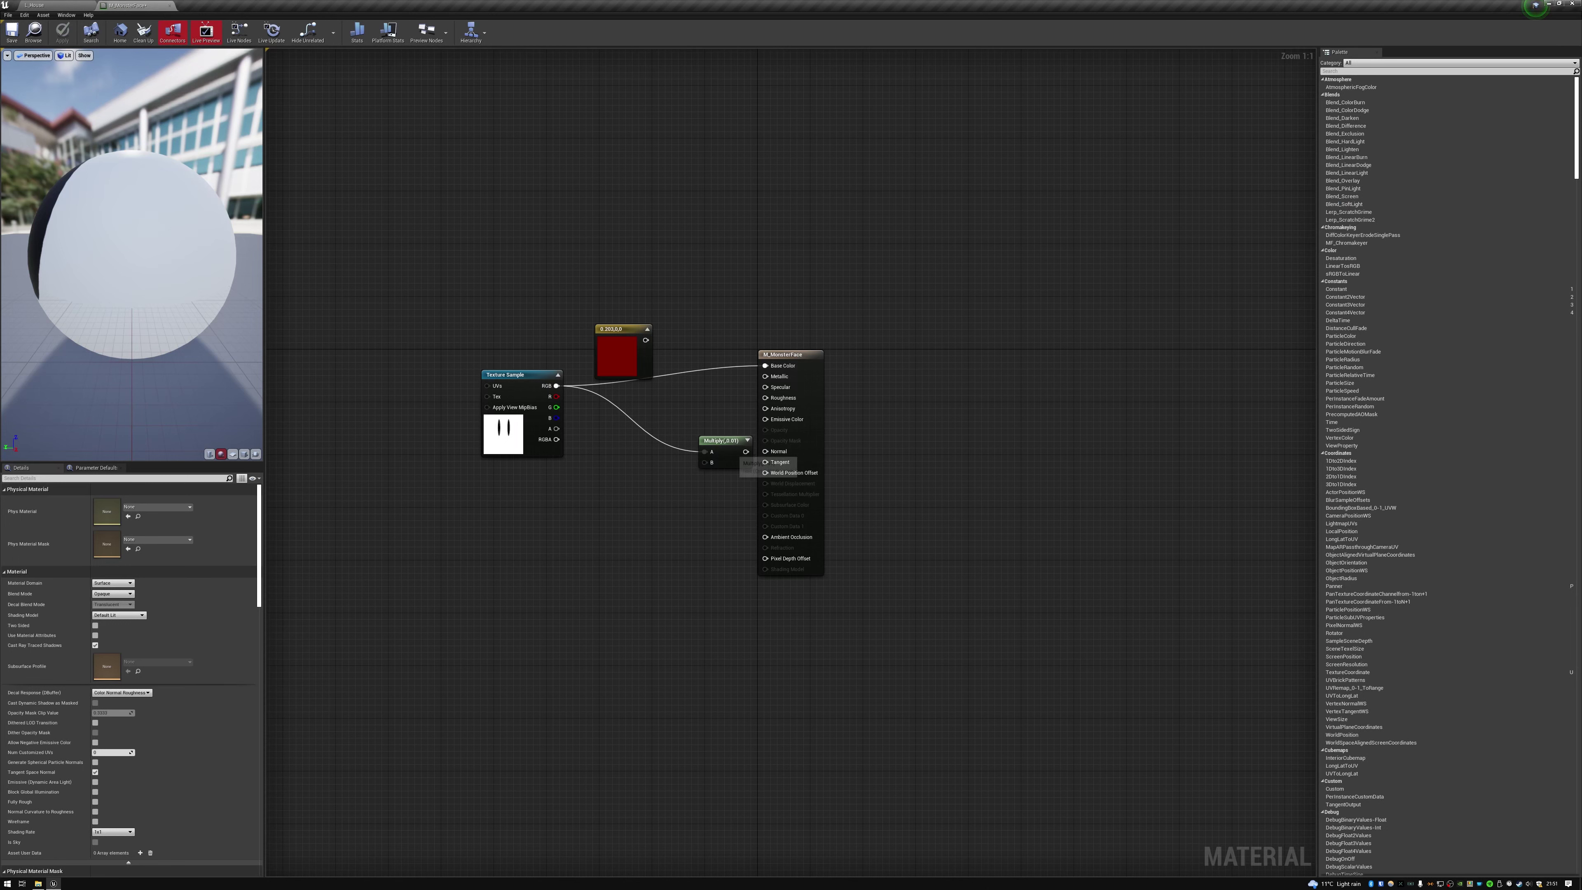
{"action": "left_click_drag", "start_coordinate": [645, 339], "coordinate": [765, 365]}
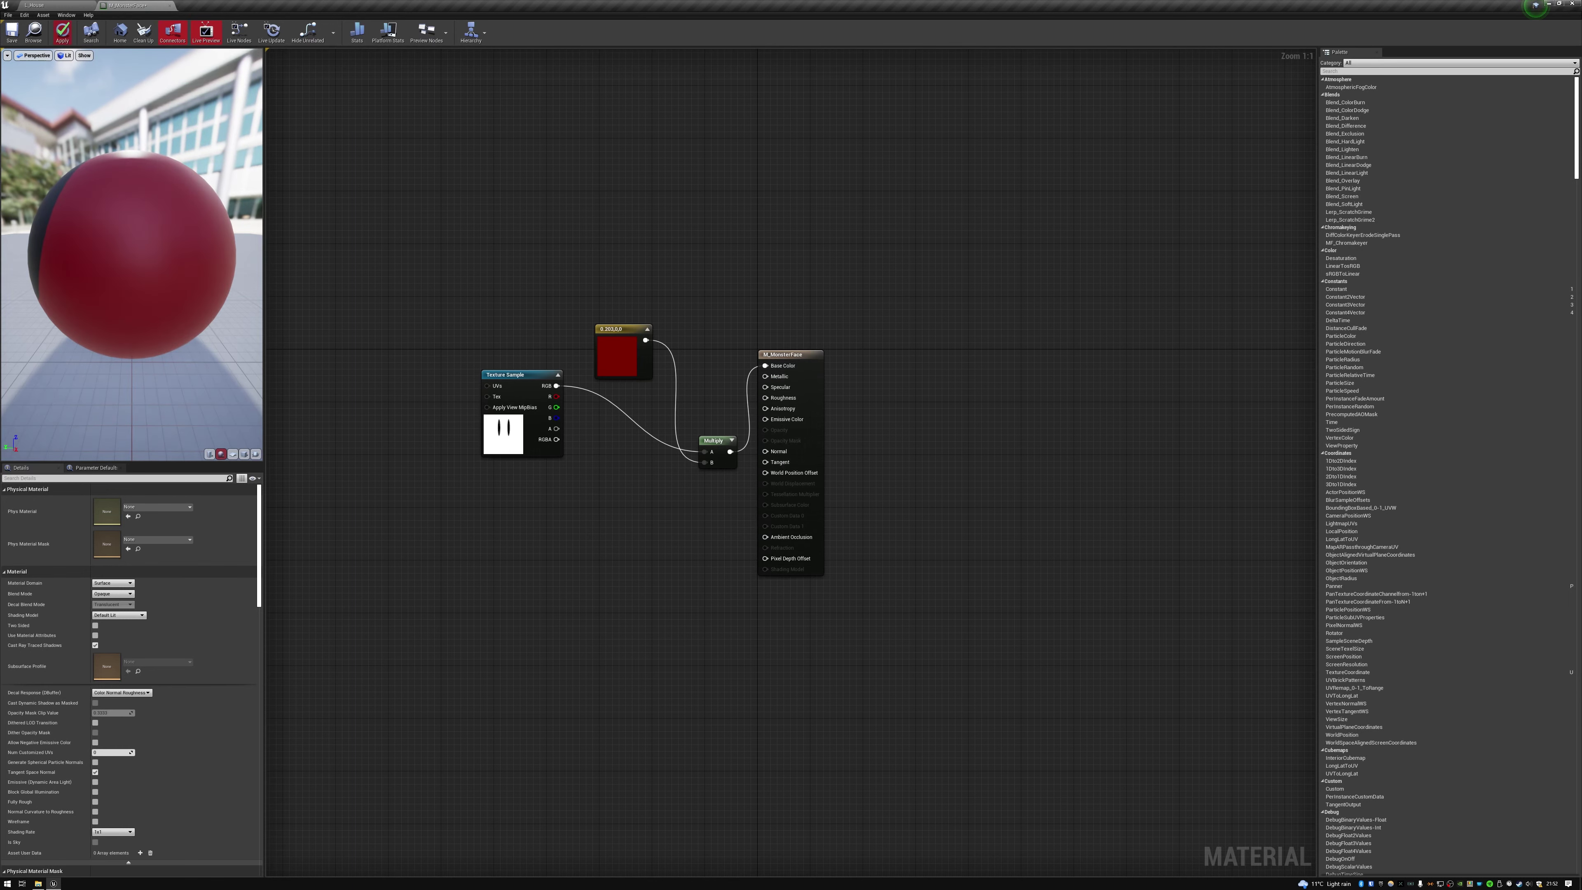
{"action": "left_click", "coordinate": [63, 34]}
{"action": "left_click", "coordinate": [49, 6]}
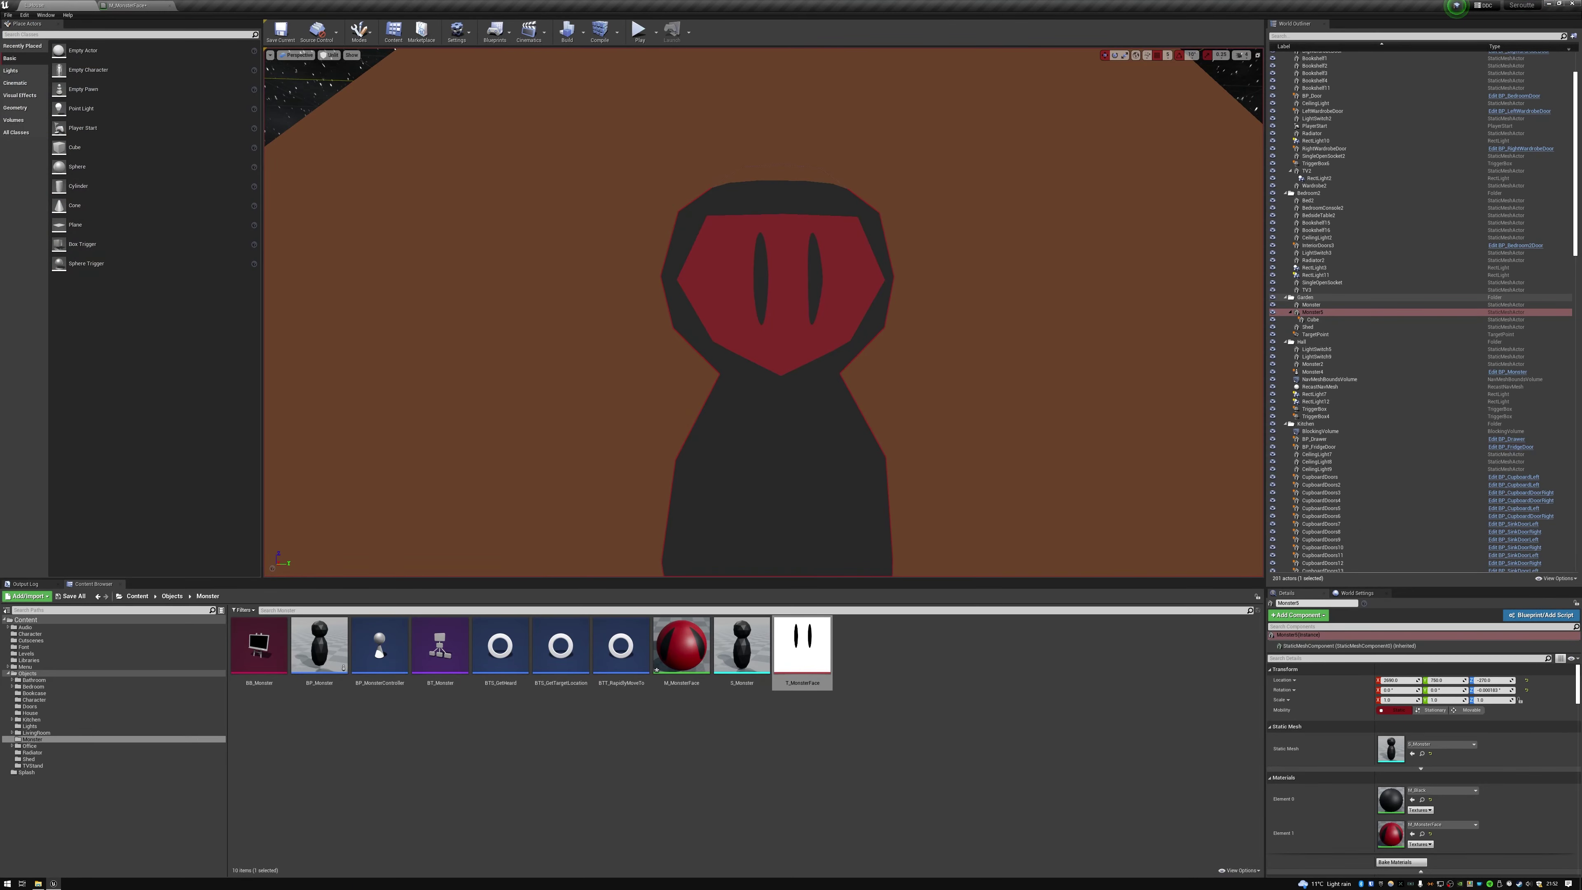
Reconnect the red colour constant directly to Base Color, apply the material and return to the level
{"action": "left_click", "coordinate": [131, 5]}
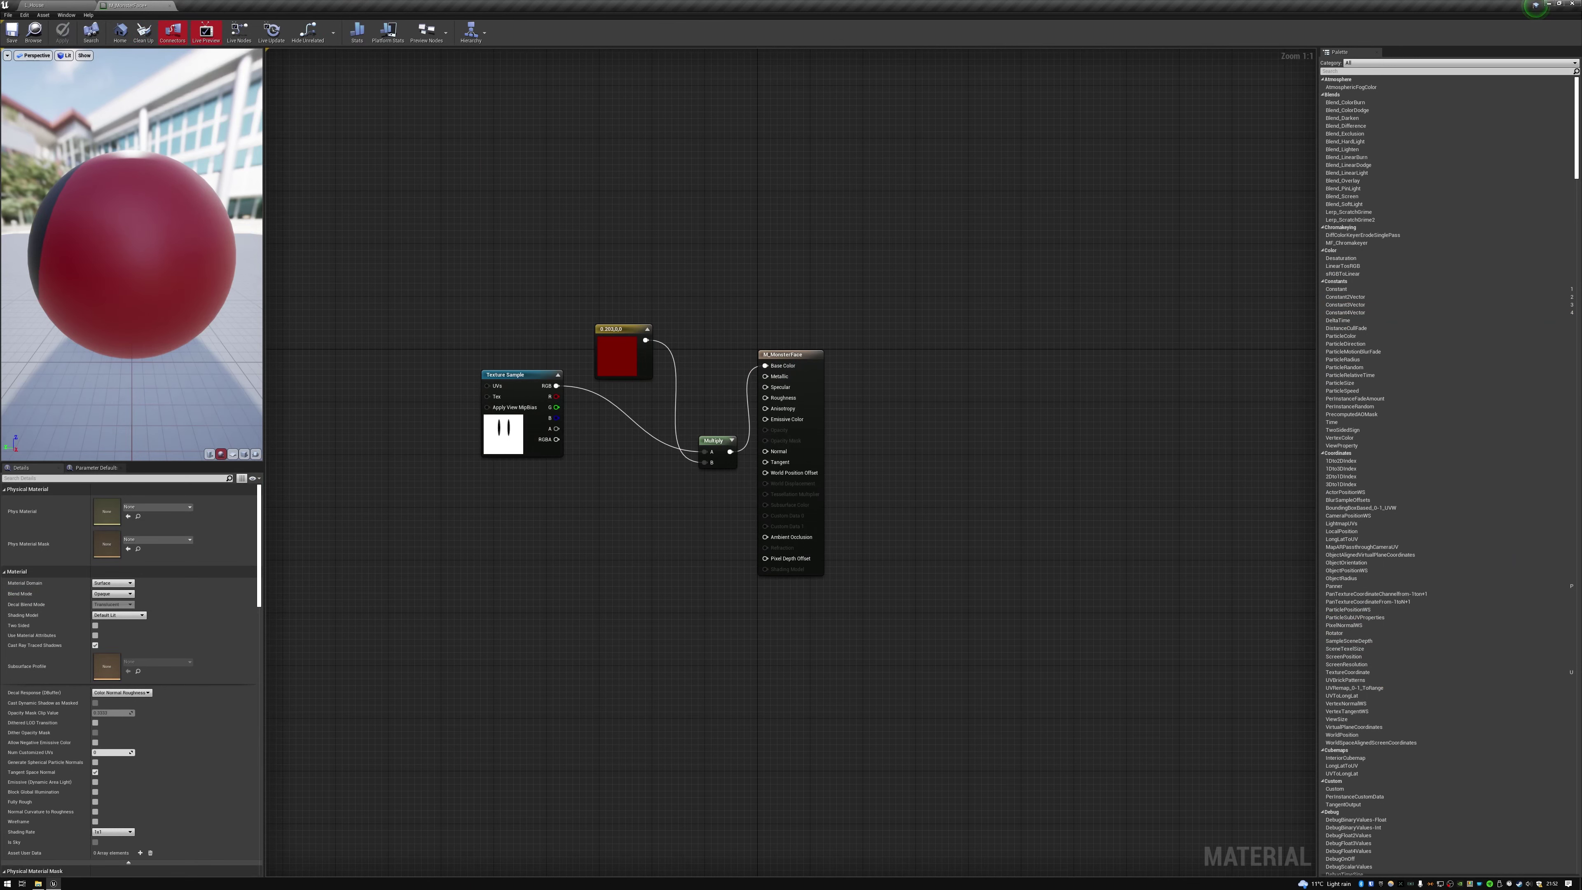
{"action": "left_click_drag", "start_coordinate": [645, 340], "coordinate": [765, 366]}
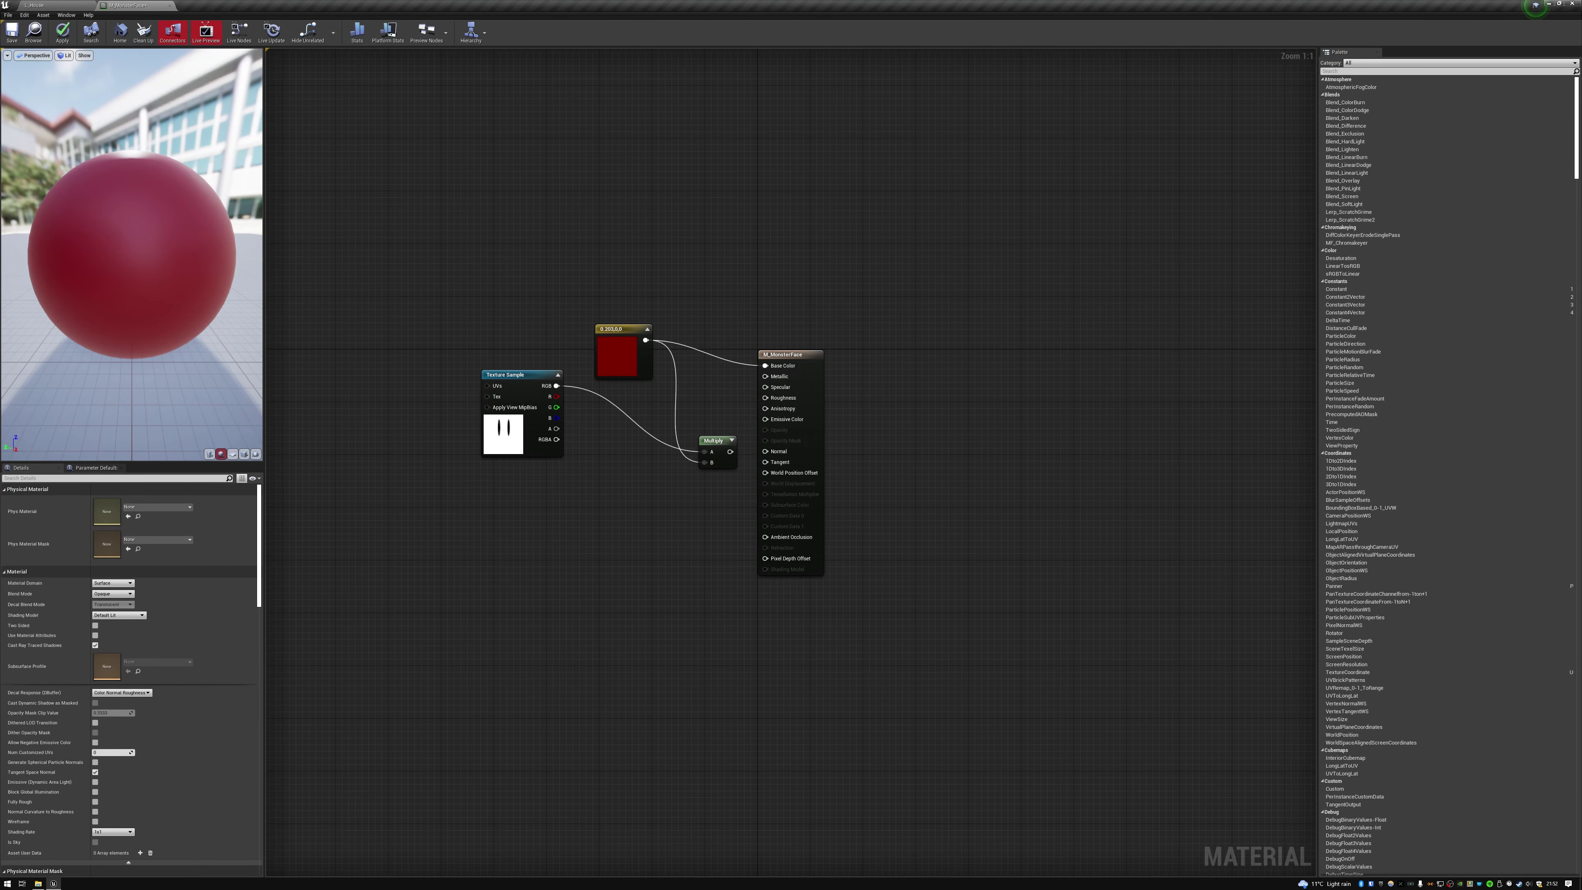
{"action": "left_click", "coordinate": [62, 30]}
{"action": "left_click", "coordinate": [34, 5]}
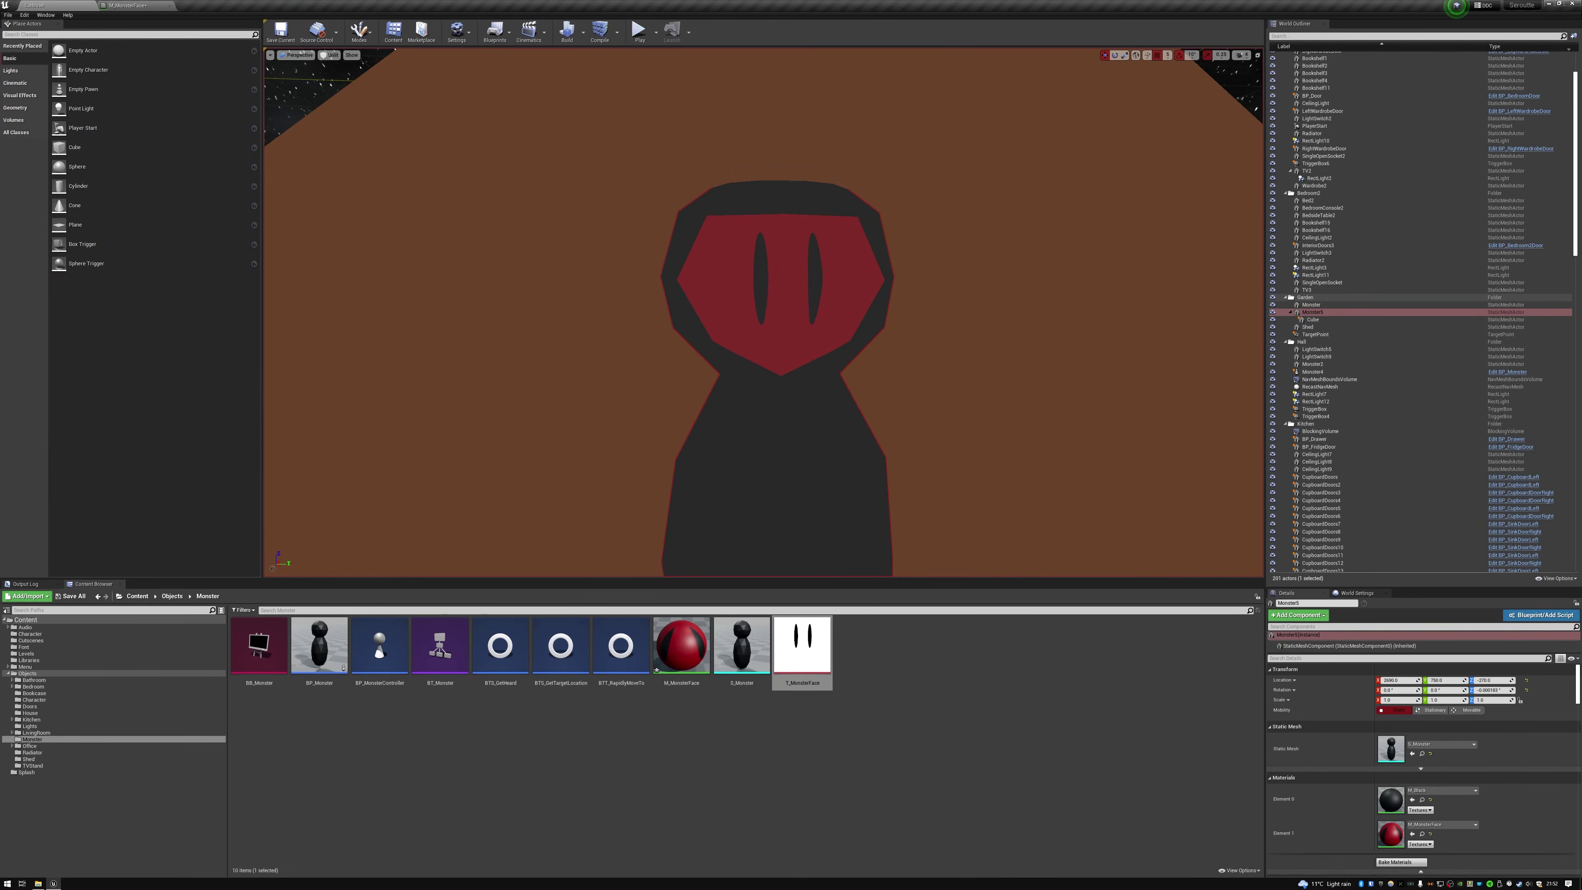
Switch M_MonsterFace from the plain red constant to the texture sample's RGB output in Base Color, apply it and view the monster in the level
{"action": "left_click", "coordinate": [131, 5]}
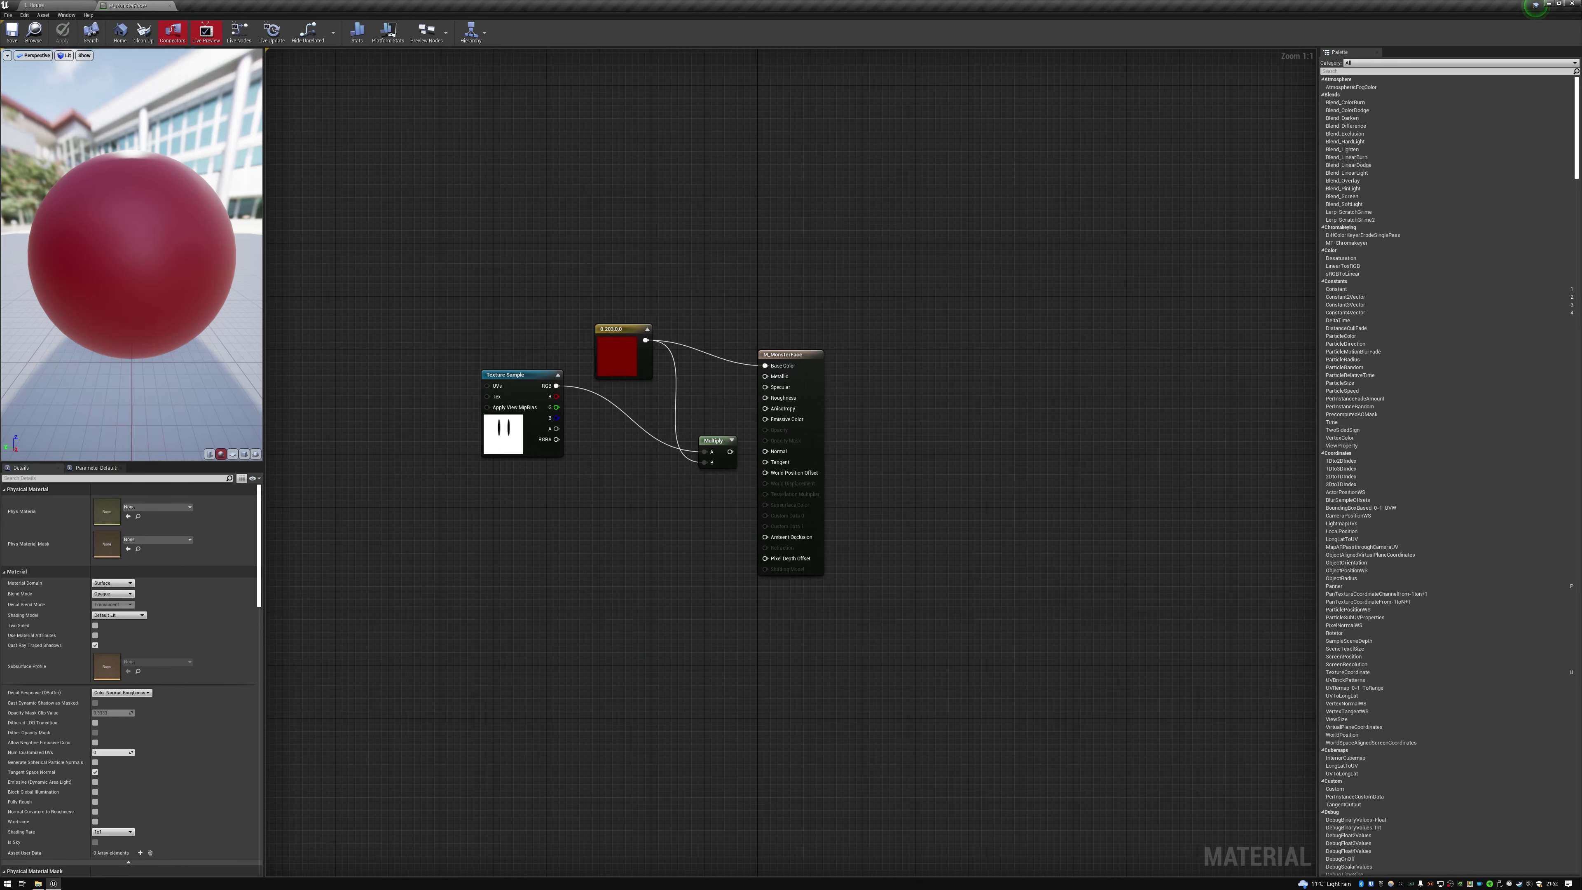
{"action": "left_click", "coordinate": [34, 5]}
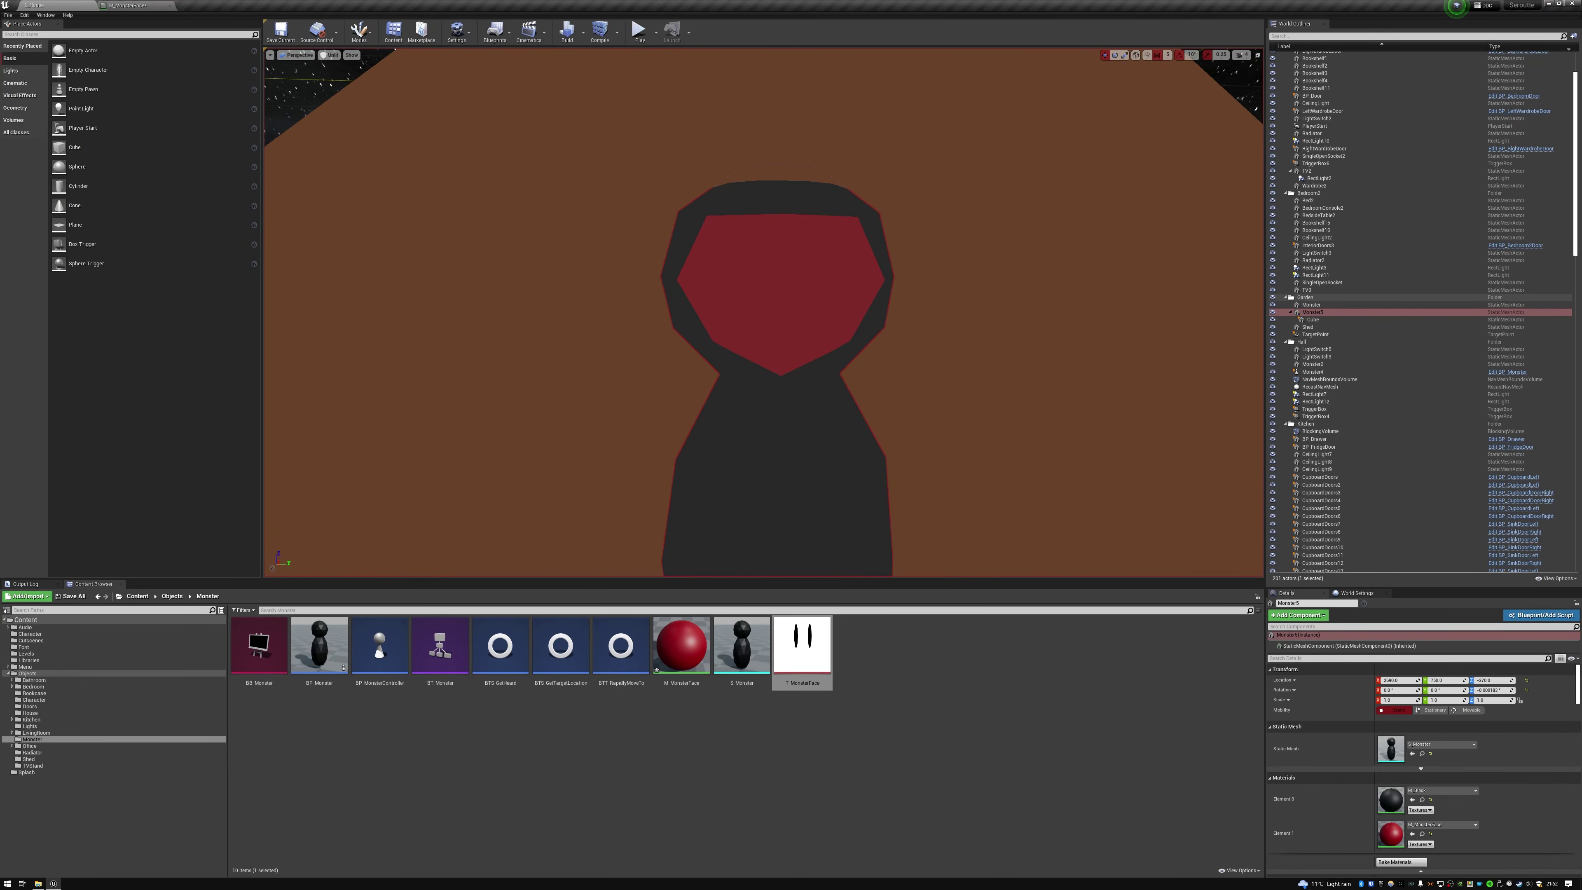
{"action": "left_click", "coordinate": [130, 4]}
{"action": "left_click_drag", "start_coordinate": [556, 385], "coordinate": [766, 366]}
{"action": "left_click", "coordinate": [34, 5]}
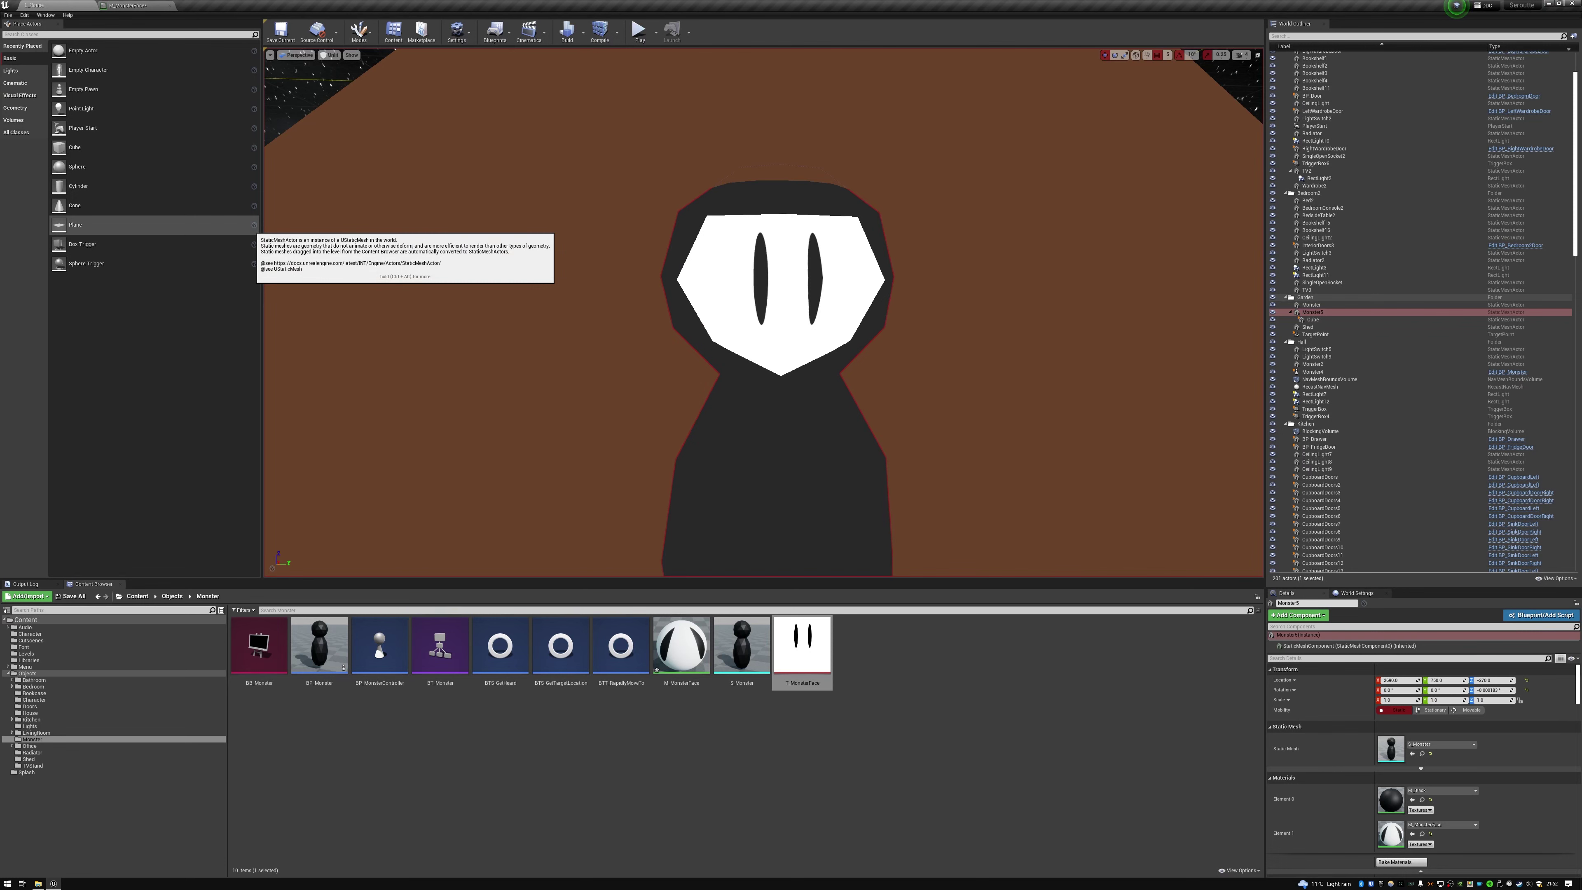
Restore the red constant as M_MonsterFace's Base Color input, apply the material, and save the changes from the level editor
{"action": "left_click", "coordinate": [131, 5]}
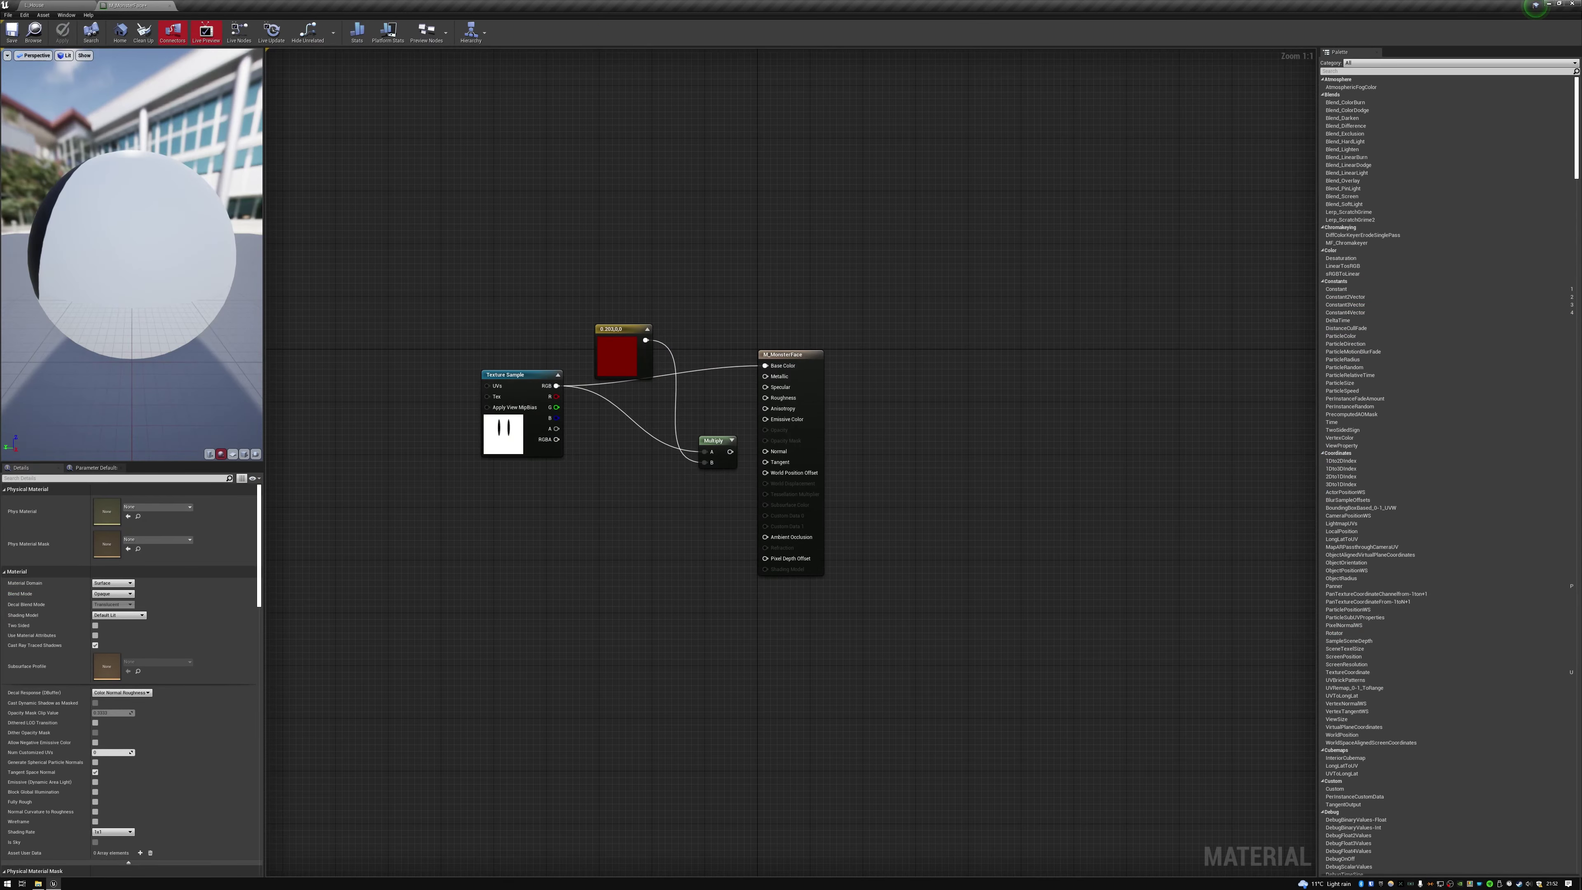
{"action": "left_click_drag", "start_coordinate": [646, 339], "coordinate": [766, 366]}
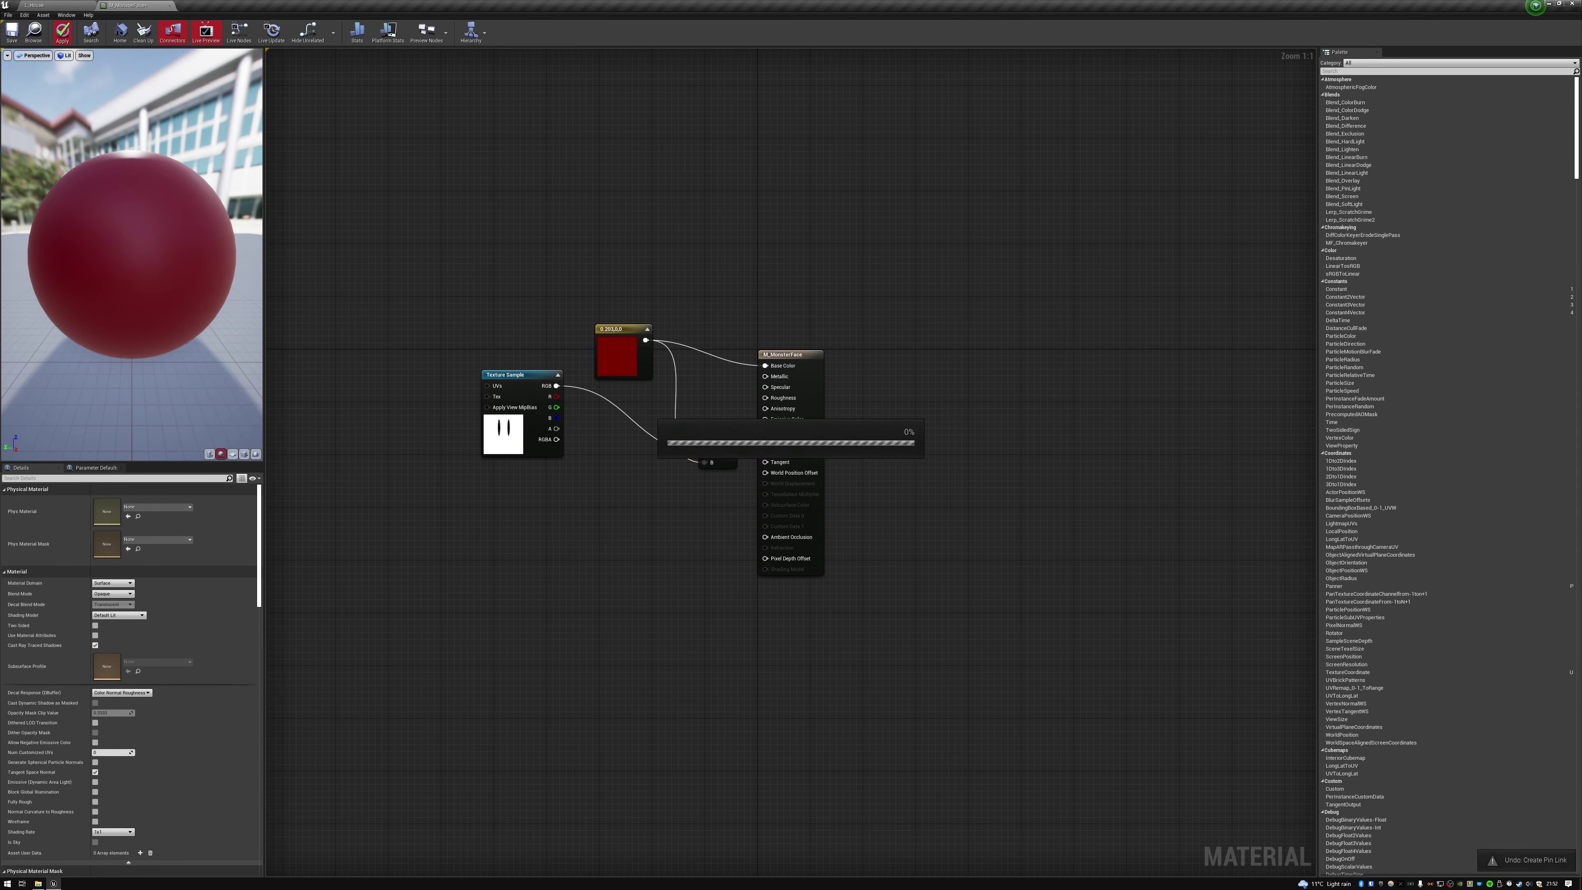
{"action": "left_click", "coordinate": [50, 5]}
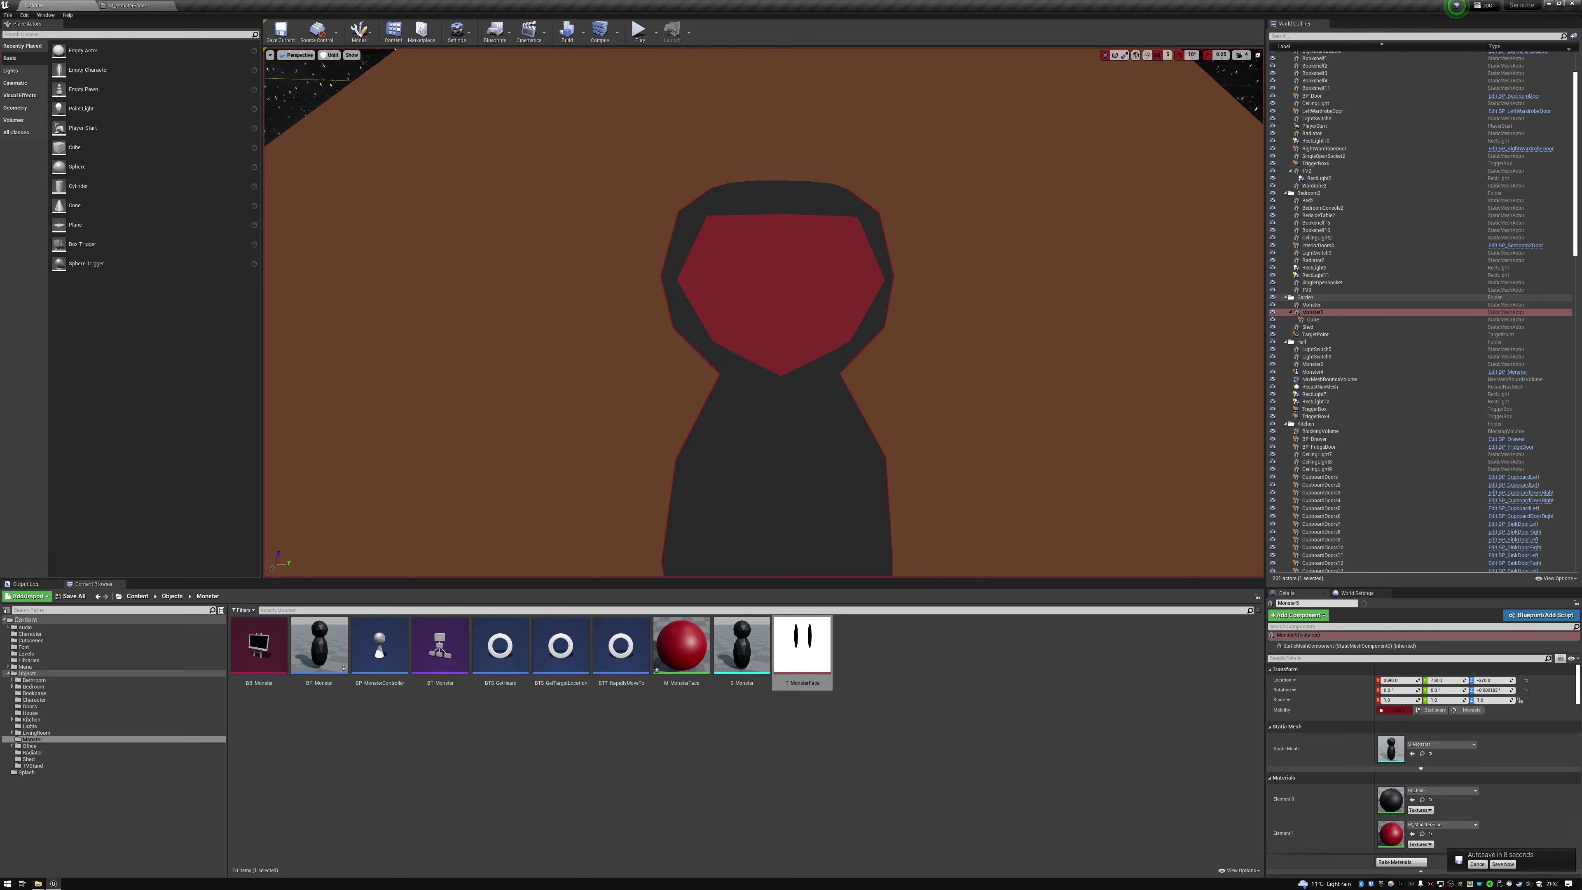
{"action": "left_click", "coordinate": [8, 15]}
{"action": "left_click", "coordinate": [25, 85]}
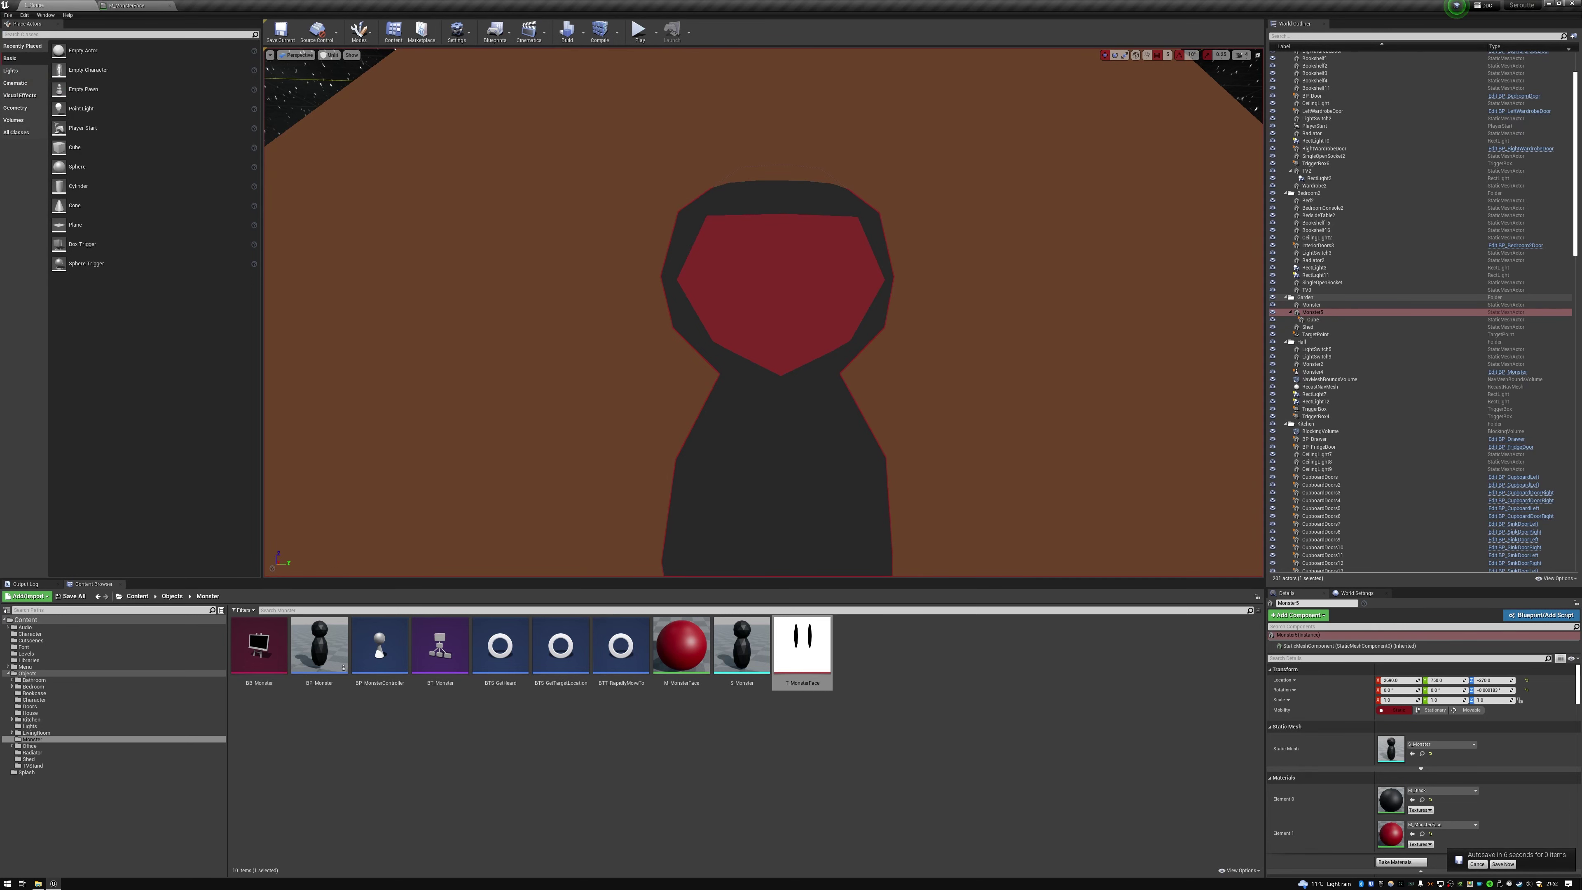